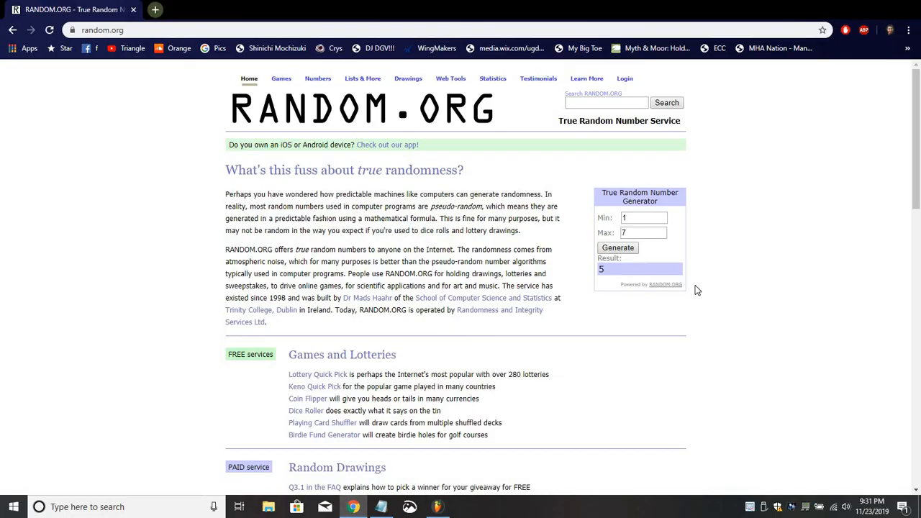
Generate several random numbers between 1 and 7 with the True Random Number Generator.
click(624, 252)
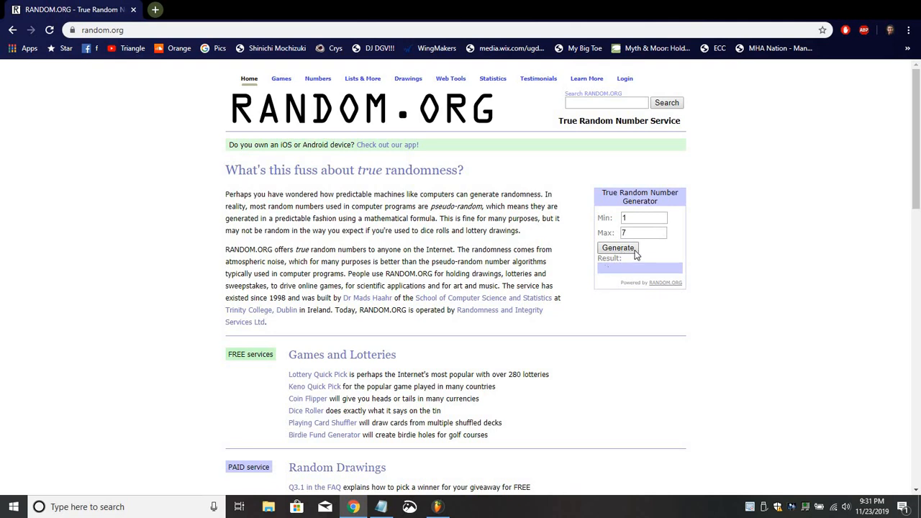
click(630, 252)
click(630, 249)
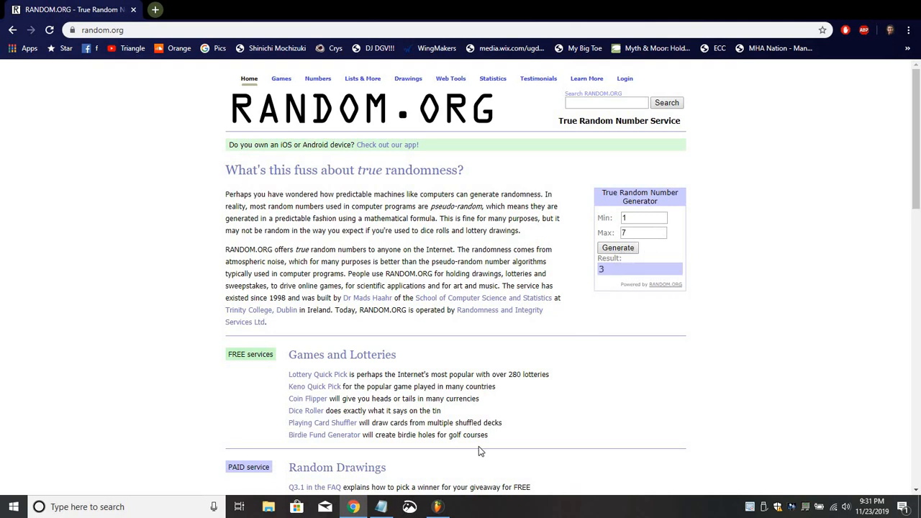
Switch to FL Studio, bring up the channel rack over the playlist and close the mixer.
mouse_move(437, 511)
click(439, 509)
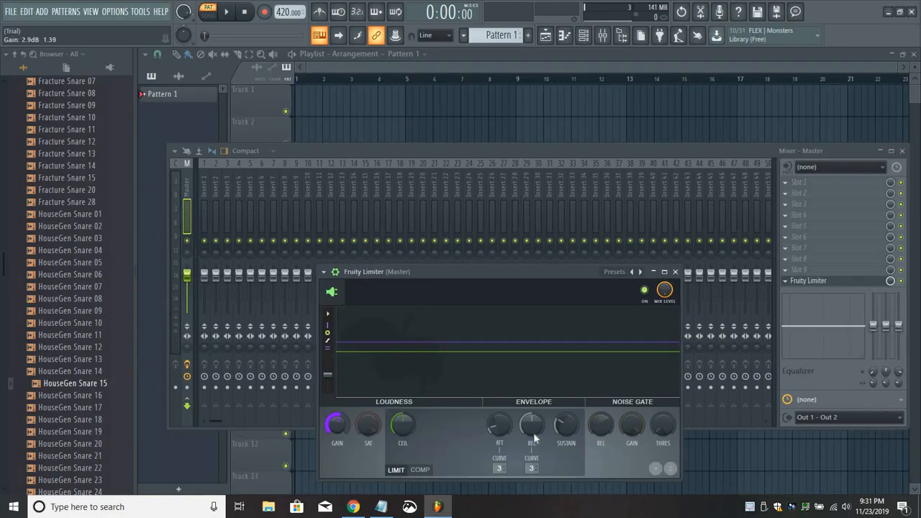
click(675, 272)
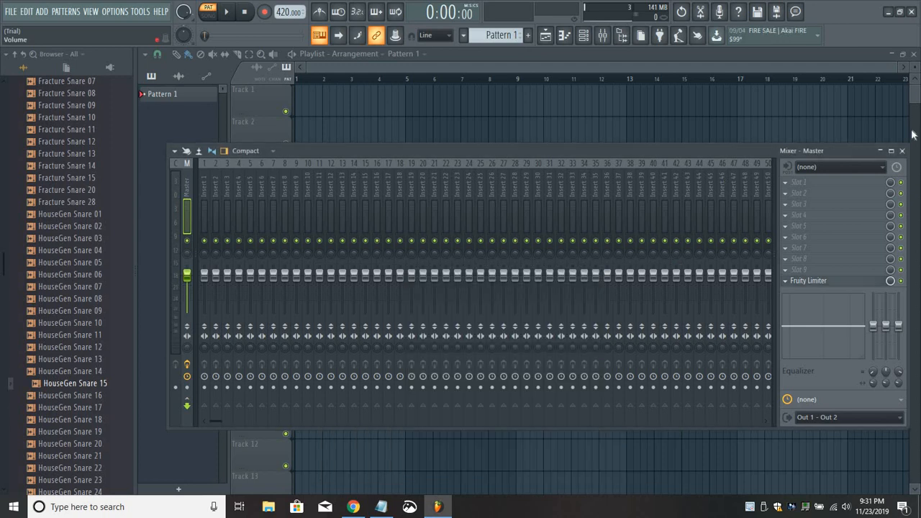
click(903, 151)
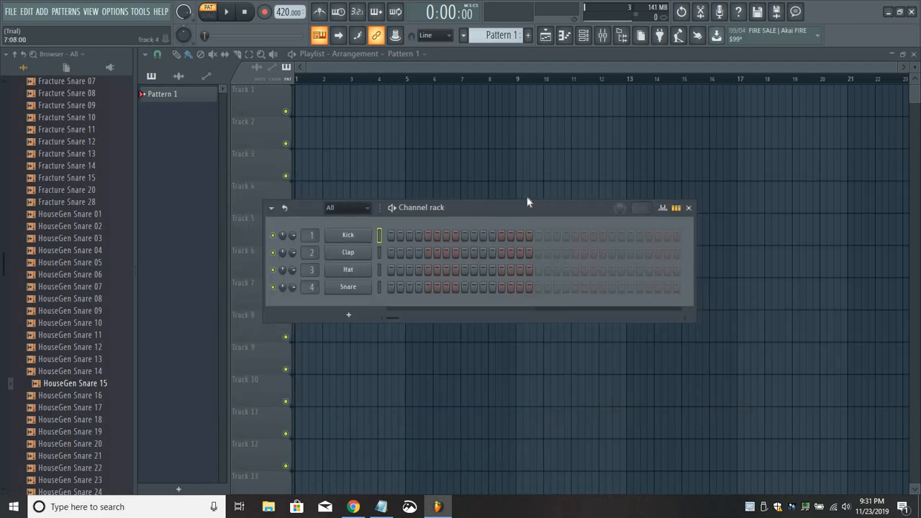
drag(527, 202, 560, 169)
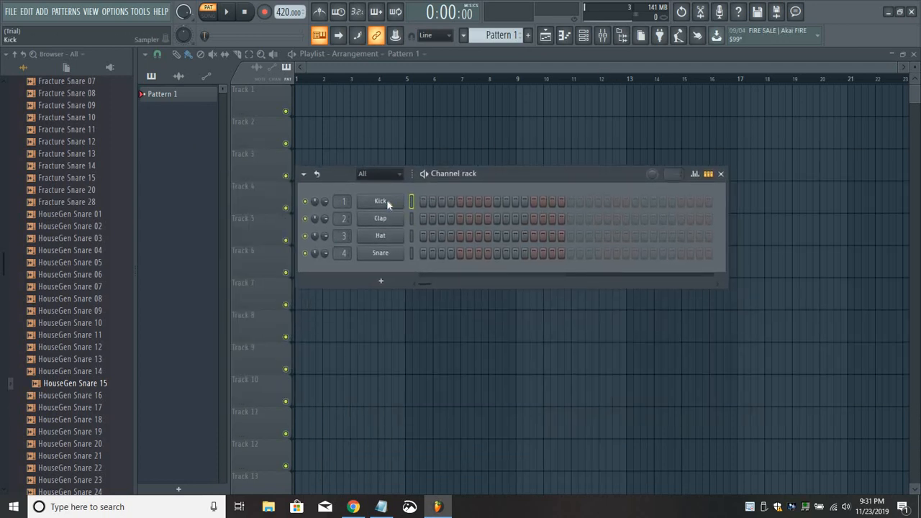
Replace the Kick channel's instrument with the LABS (32 Bit) plugin and move its window so the whole keyboard is in view.
right_click(388, 205)
mouse_move(497, 302)
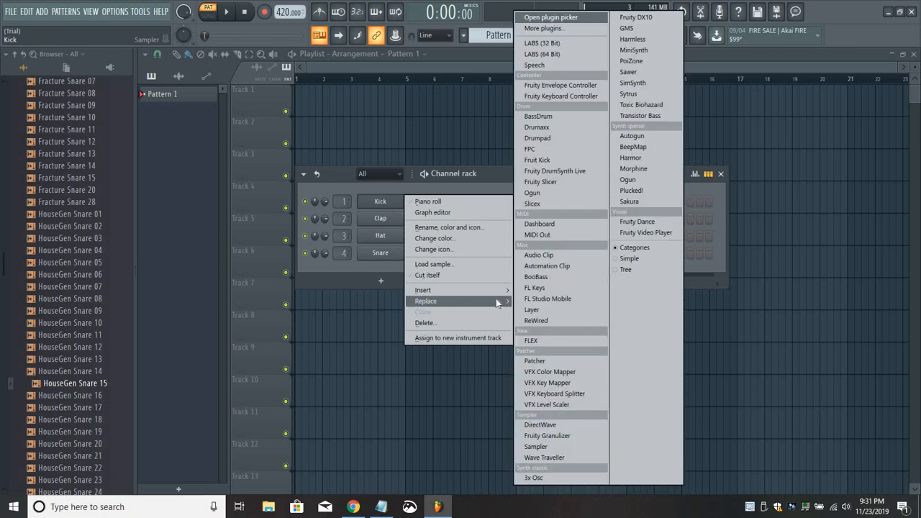
click(562, 44)
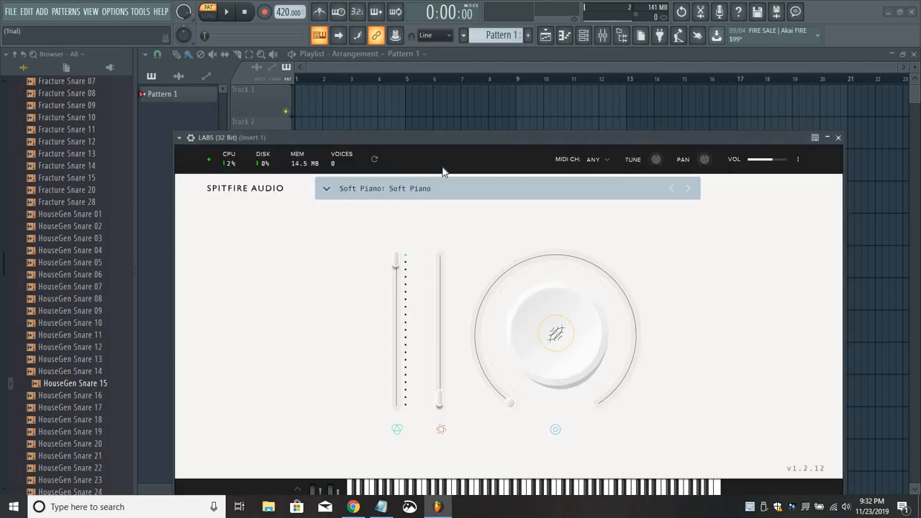
drag(446, 145, 446, 89)
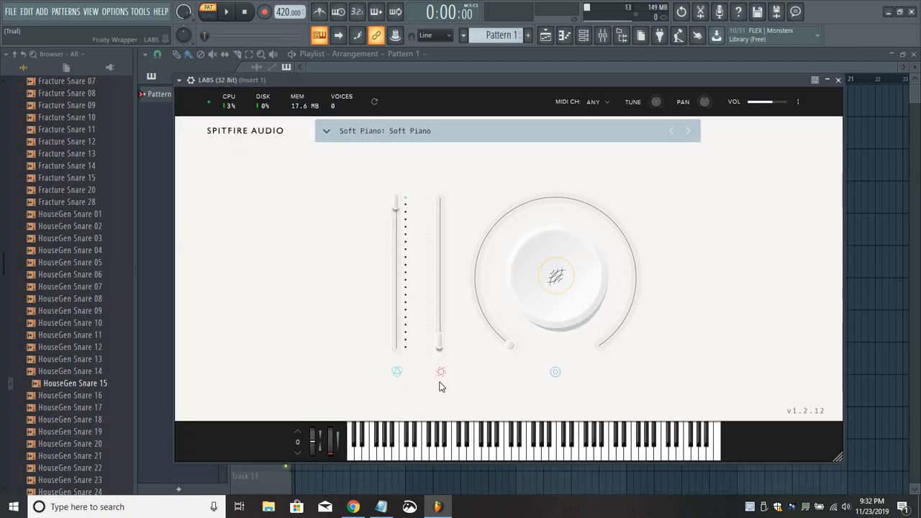
Raise the LABS Soft Piano volume to its maximum and audition several notes on its keyboard.
click(554, 454)
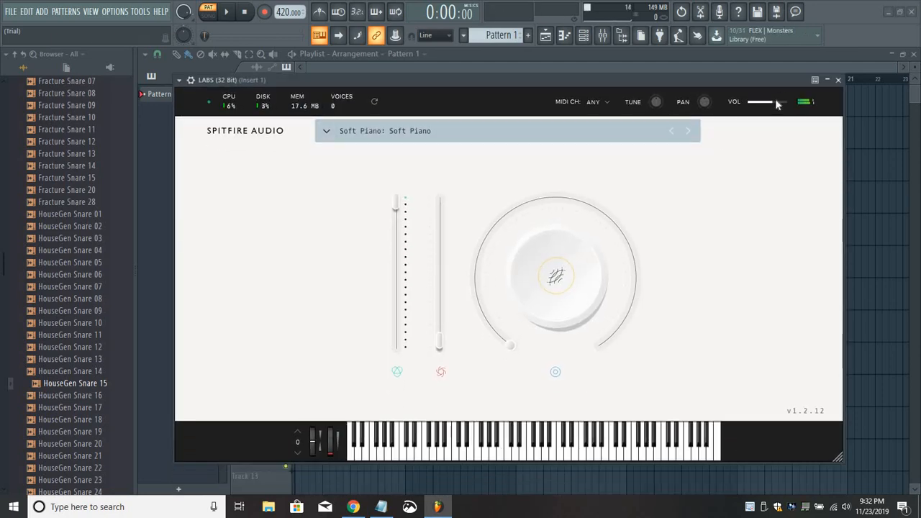
drag(775, 101, 798, 110)
click(543, 448)
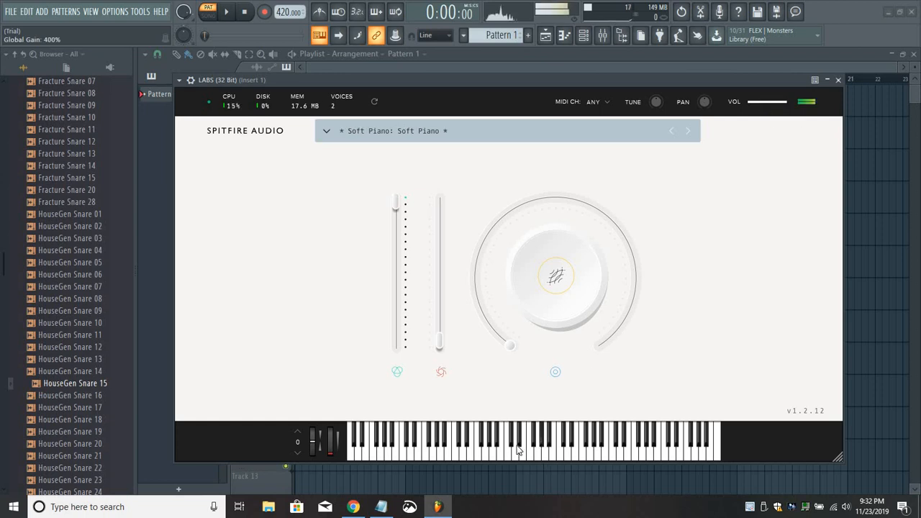
click(572, 451)
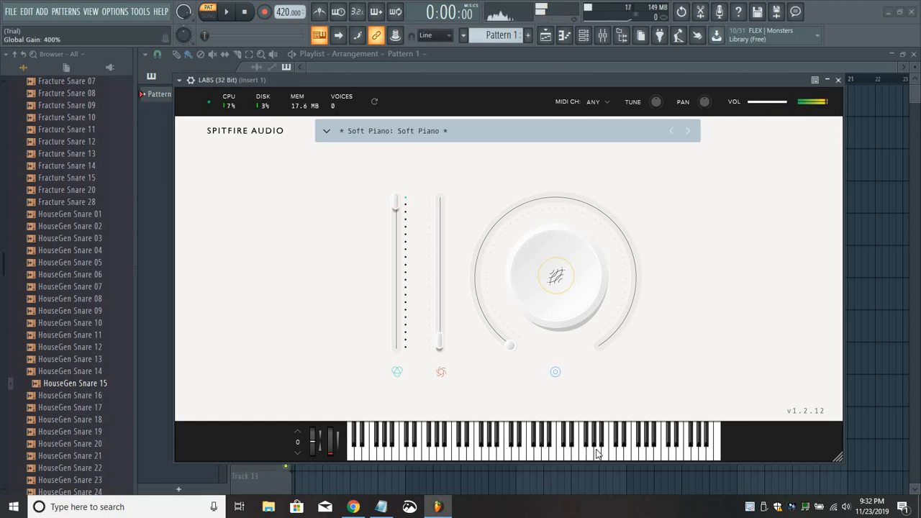
click(596, 453)
click(621, 455)
click(507, 448)
Open the piano roll for the LABS channel and set the project tempo to 80 BPM.
key(F7)
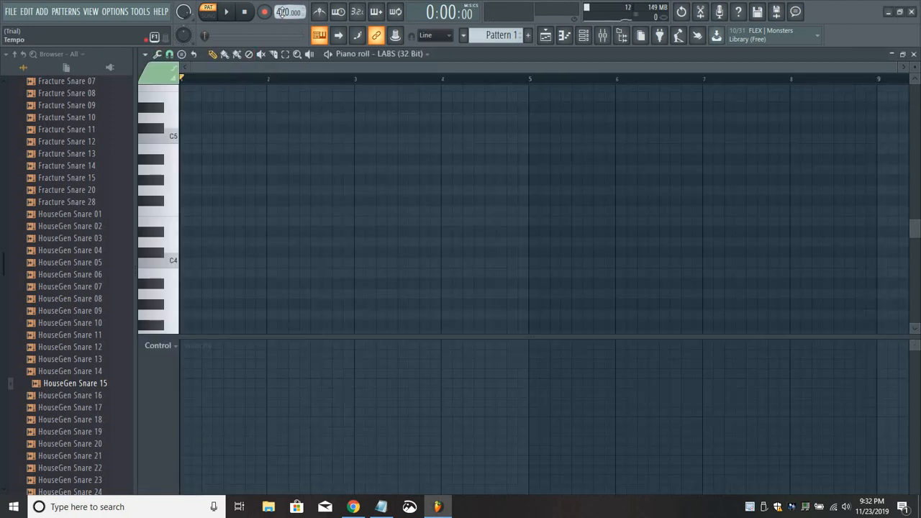
right_click(284, 14)
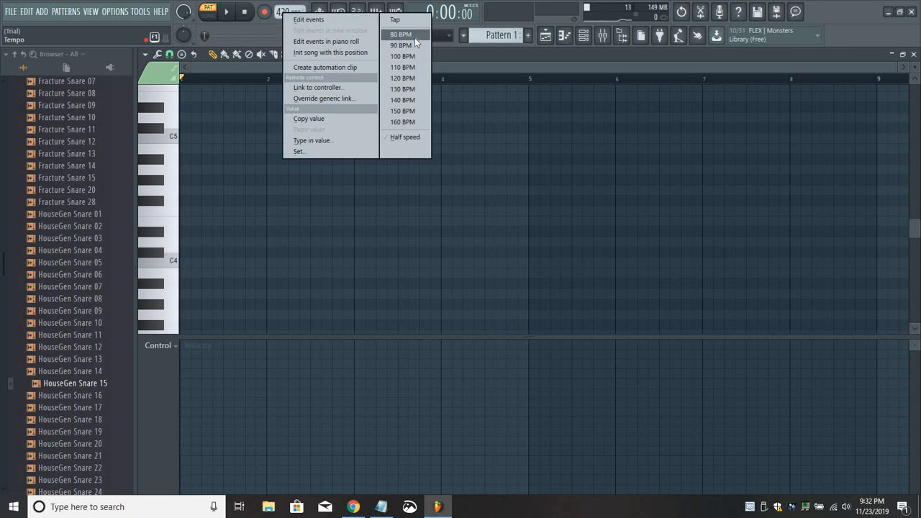
click(415, 37)
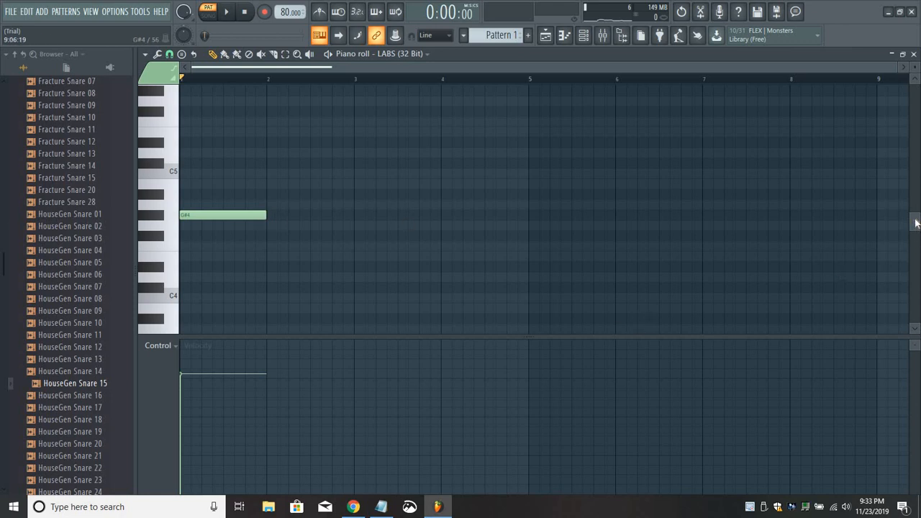
Build a chord of one-bar notes in bar 1 from G#4, A#4, D#5, F5 and A#5.
drag(915, 221, 915, 218)
click(259, 228)
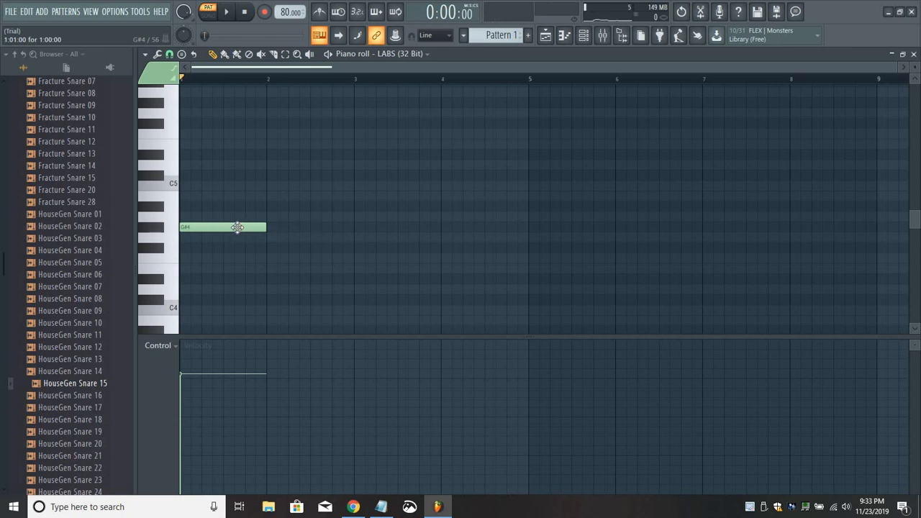
click(223, 228)
click(186, 207)
click(184, 155)
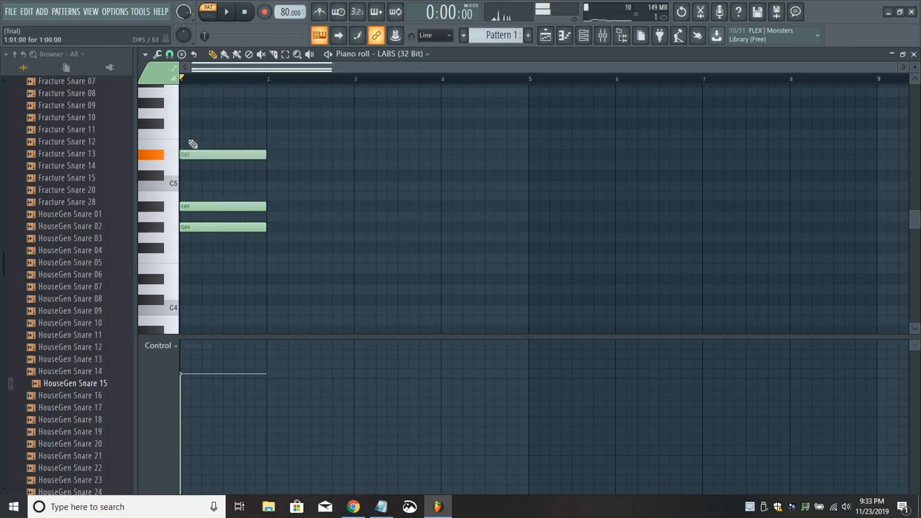
click(183, 133)
drag(202, 94, 172, 95)
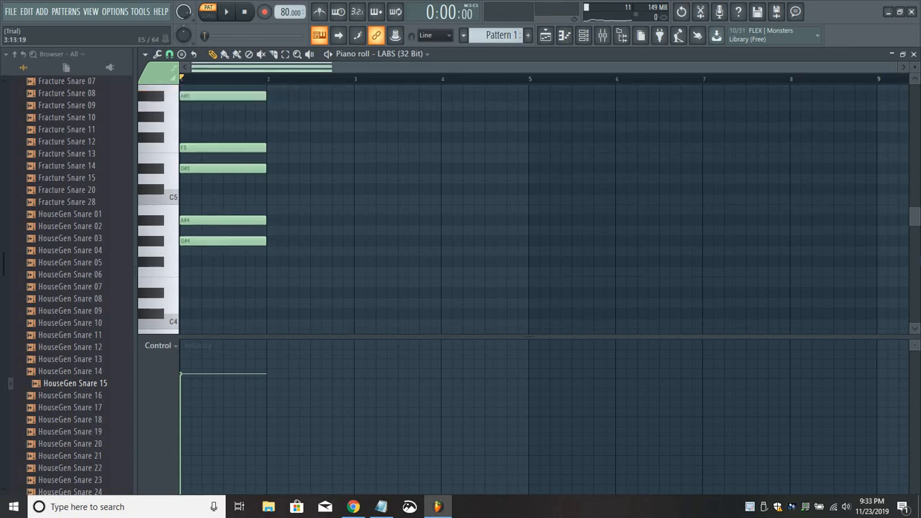
Play back the bar 1 chord and try a D#4 note in bar 2.
drag(913, 215, 913, 214)
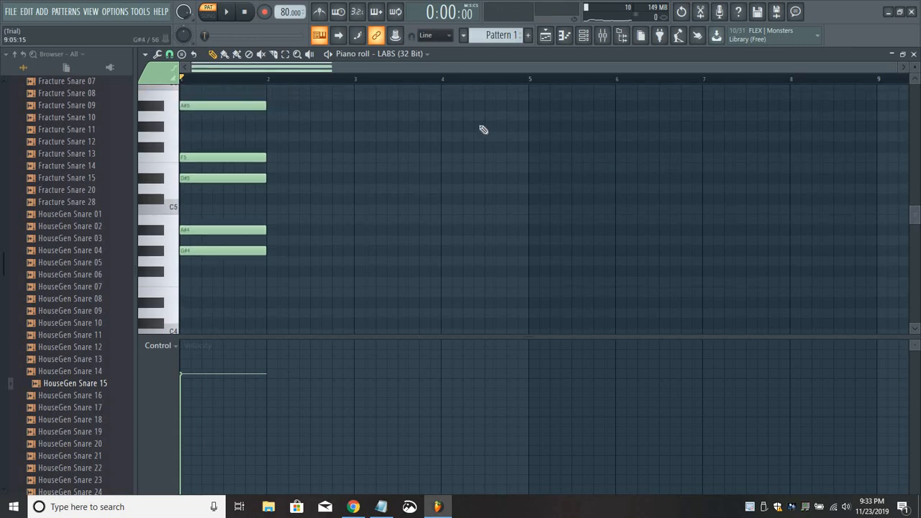
click(227, 13)
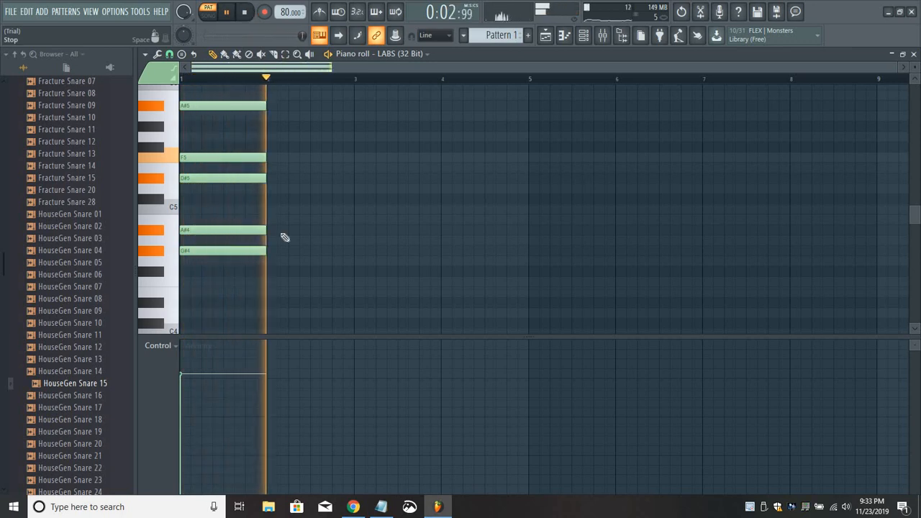
click(297, 302)
key(space)
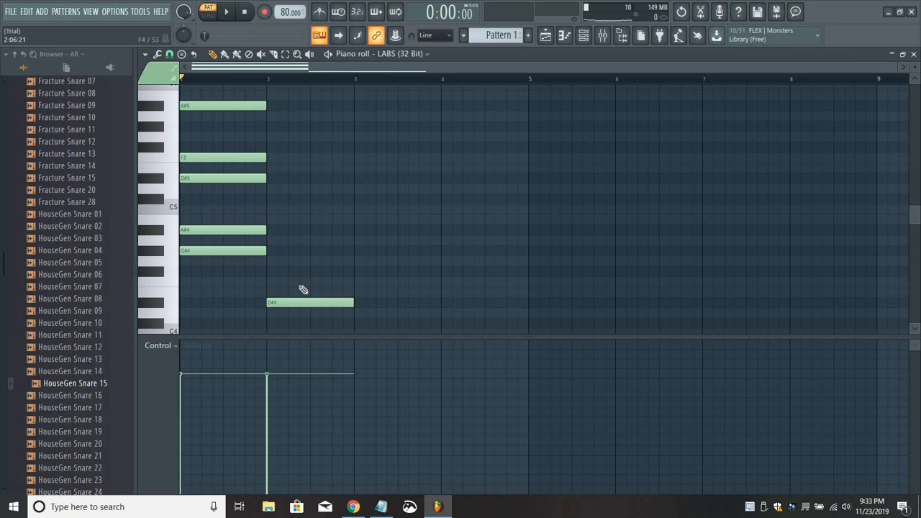
right_click(302, 304)
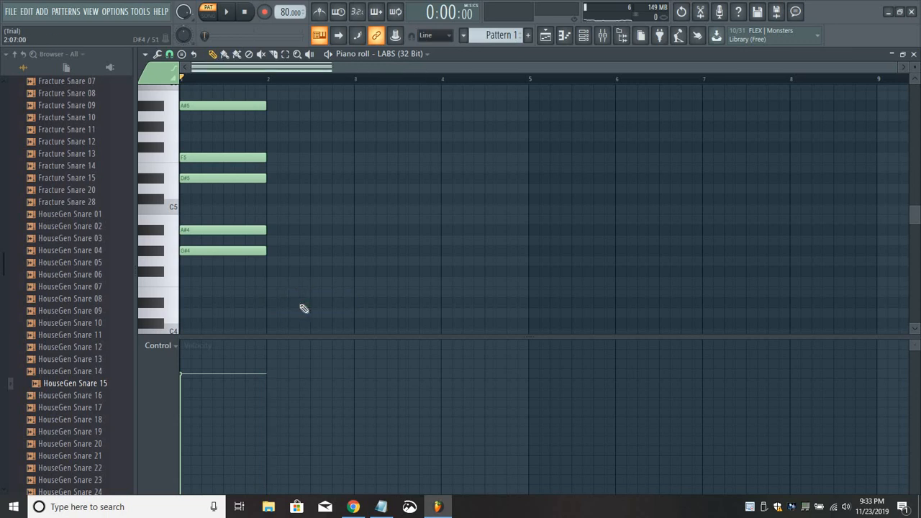
key(space)
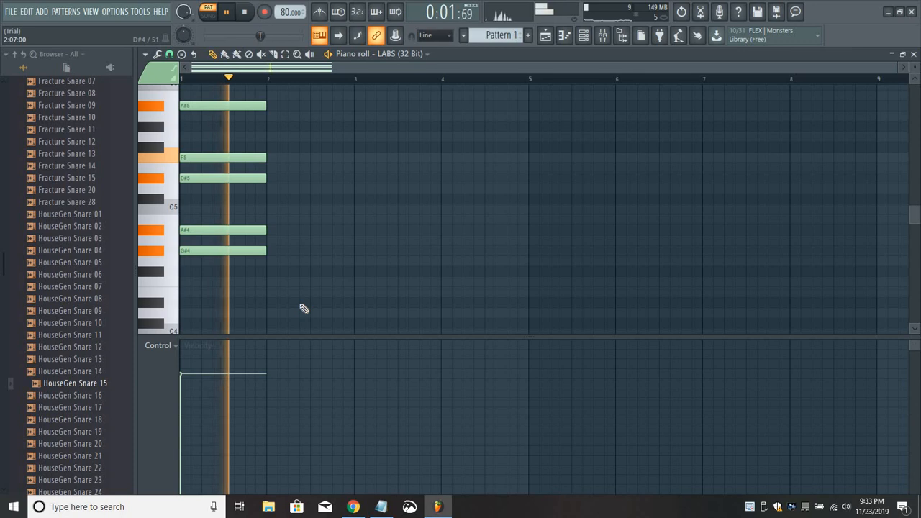
key(space)
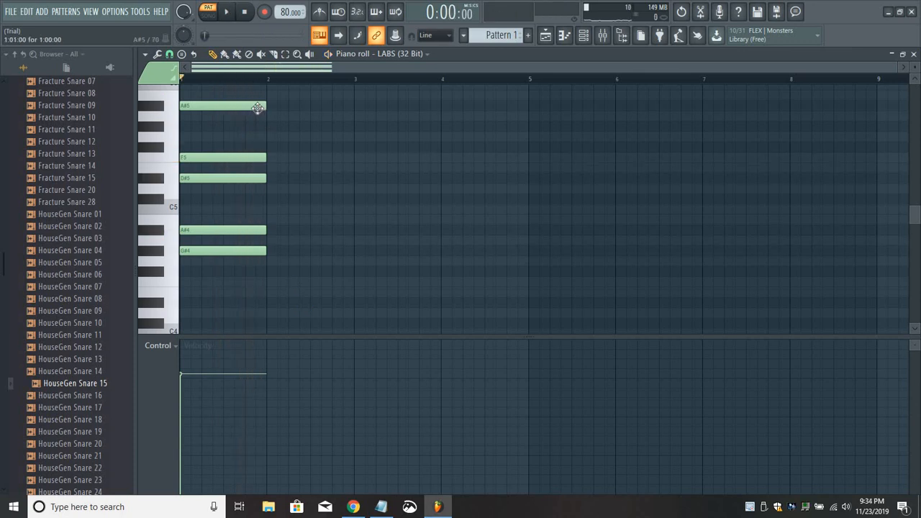
Start the bar 2 chord with one-bar notes at G#5 and F4, then lower the F4 note to E4.
click(272, 127)
key(space)
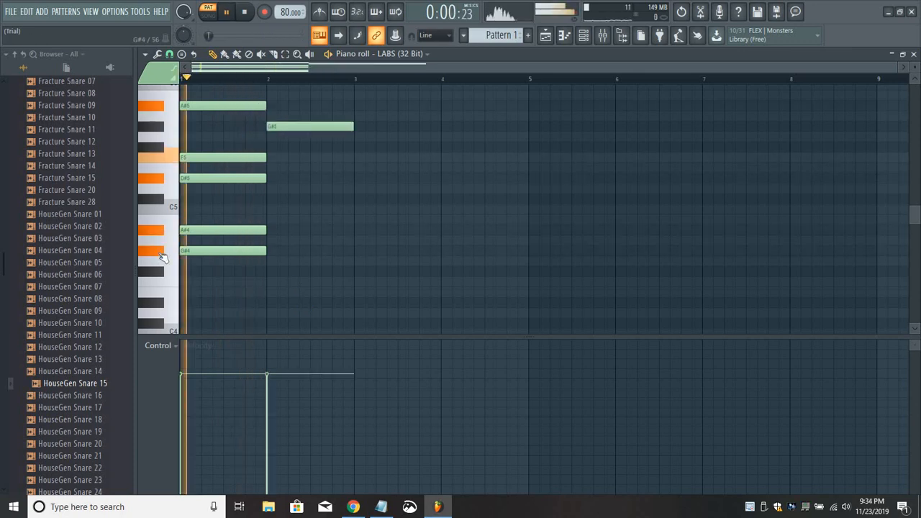
click(273, 282)
key(space)
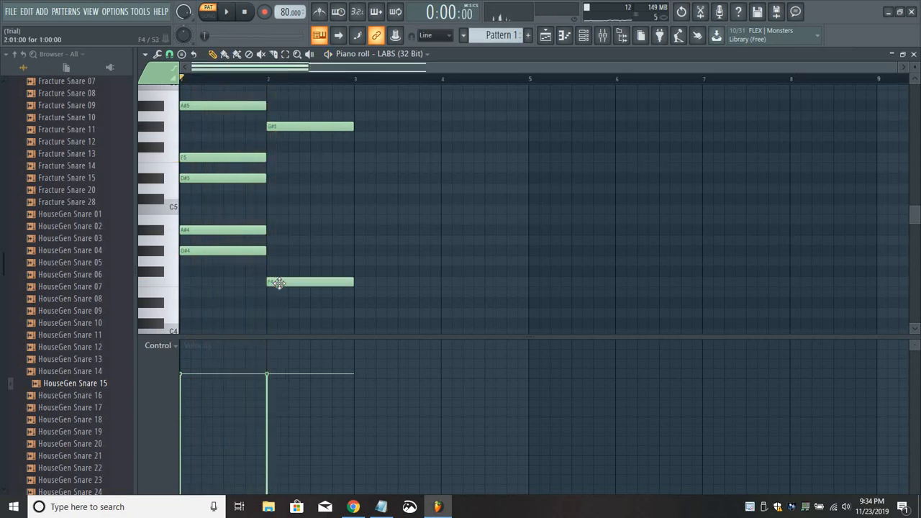
drag(285, 283, 284, 292)
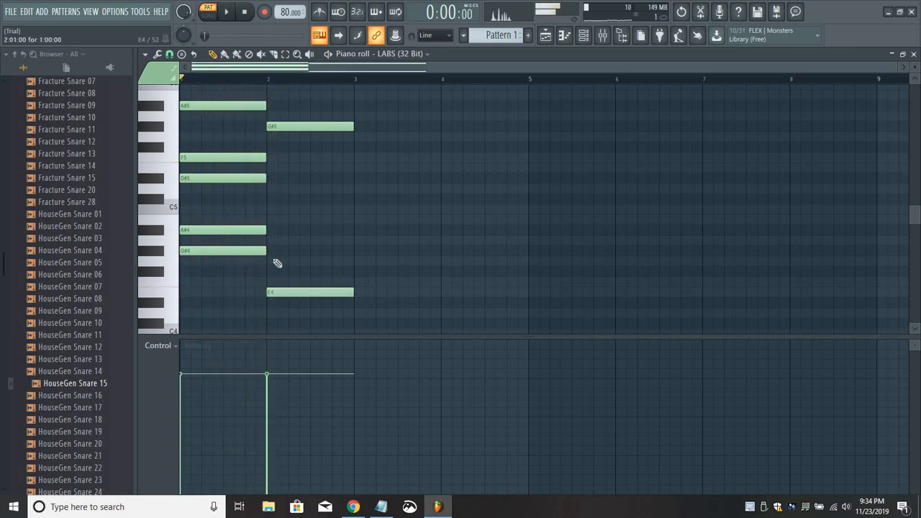
Complete the bar 2 chord with G#4, C#5 and D#5 notes while playing the pattern back.
click(268, 252)
click(267, 209)
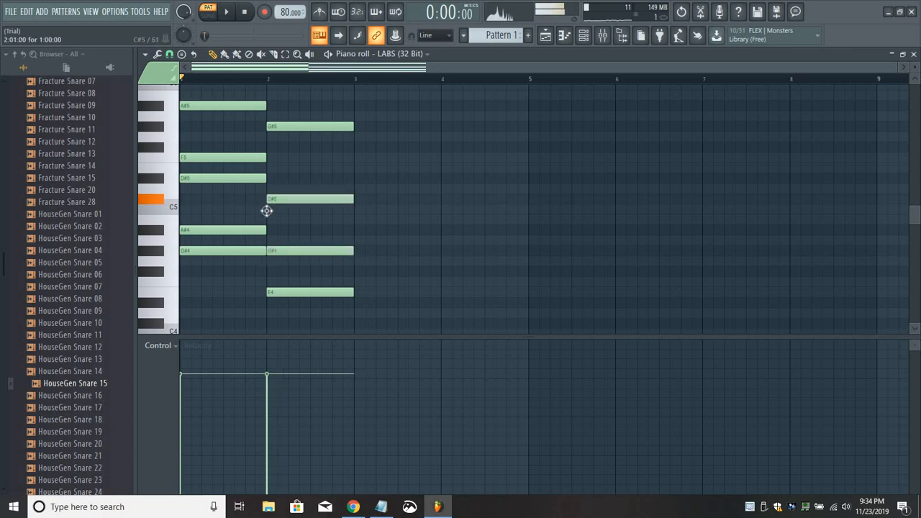
drag(266, 201, 266, 192)
key(space)
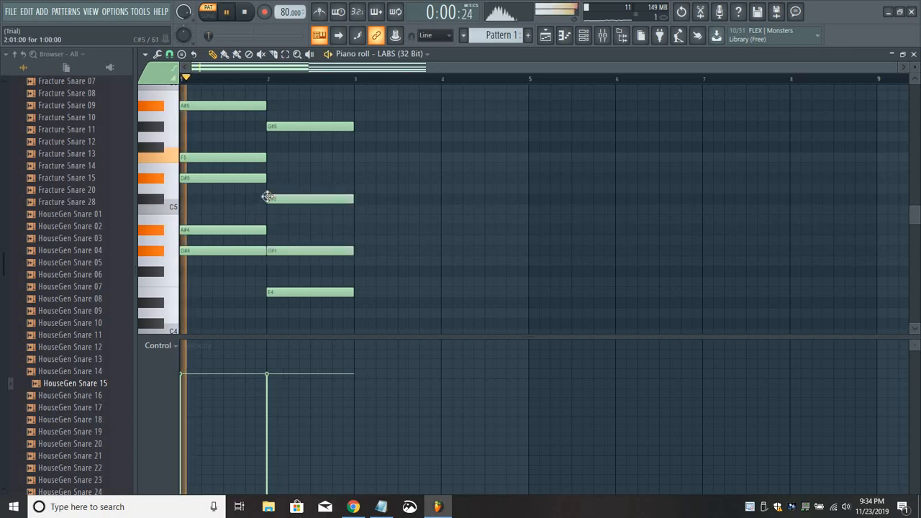
click(269, 178)
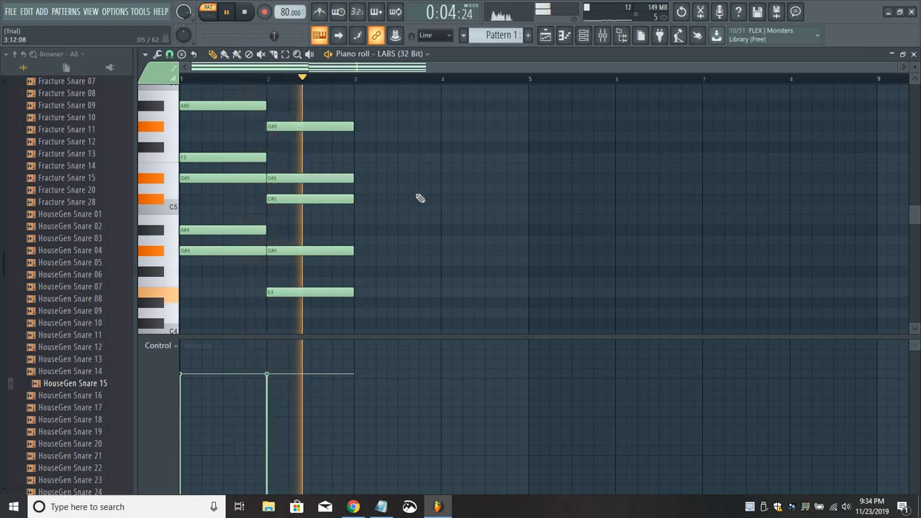
key(space)
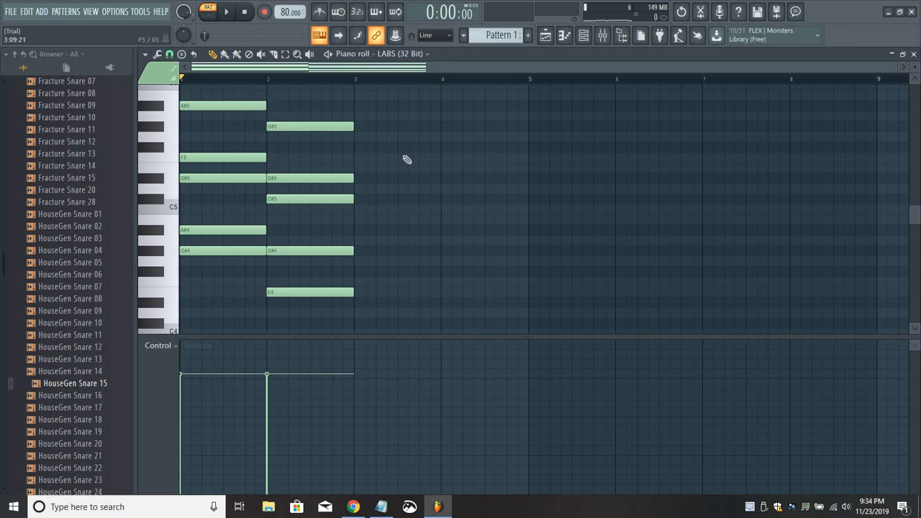
Play the chord progression back from the start several times to judge how the chords follow each other.
key(space)
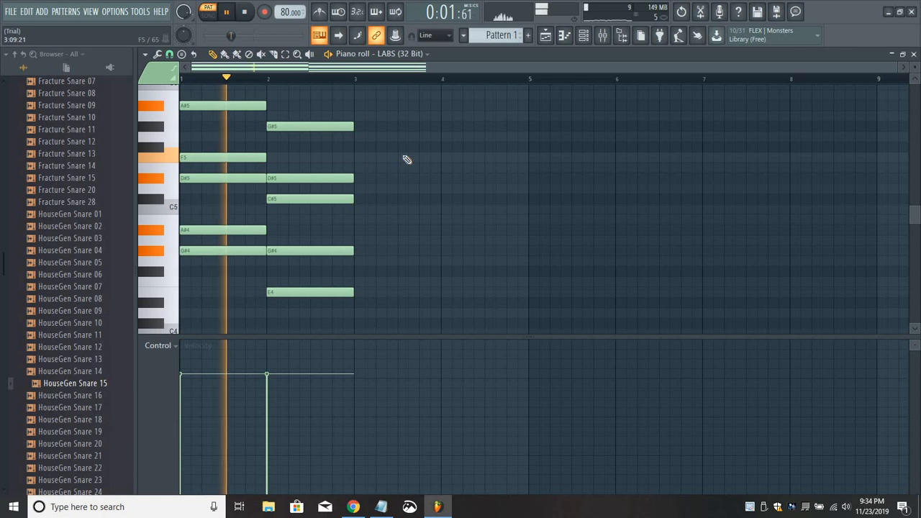
key(space)
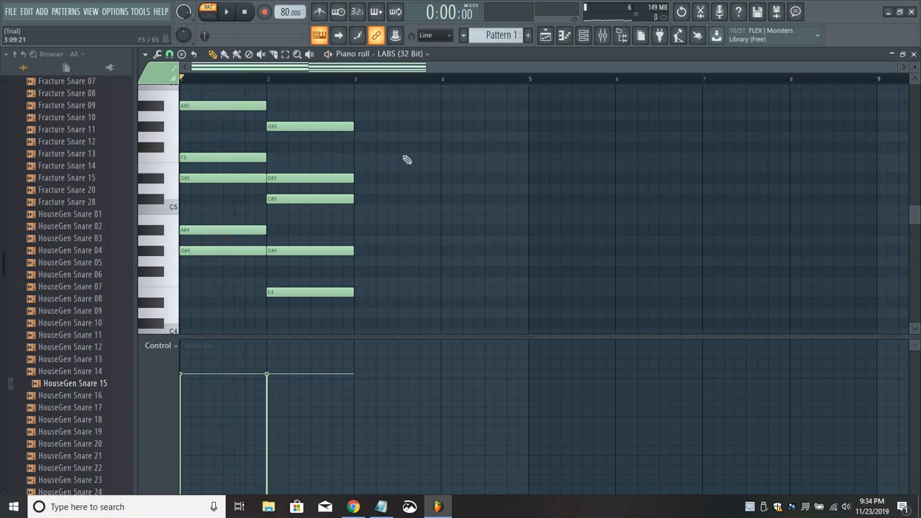
key(space)
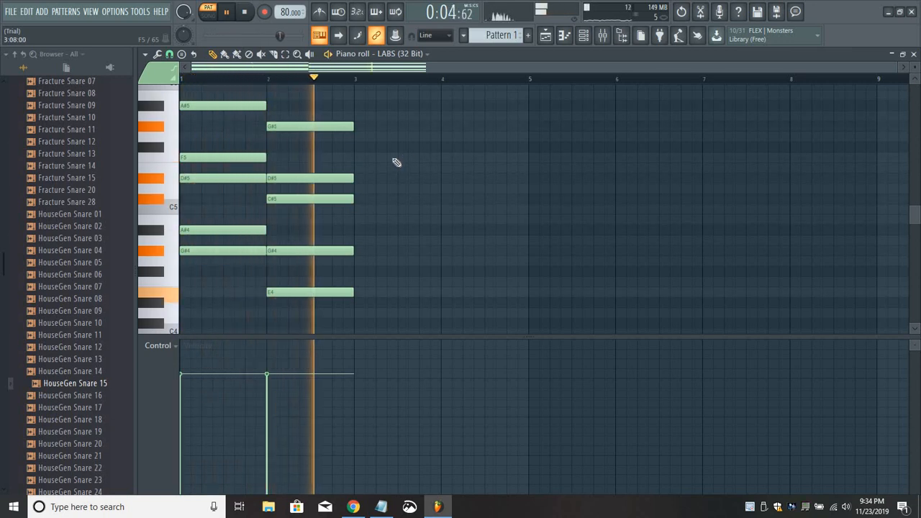
key(space)
key(space)
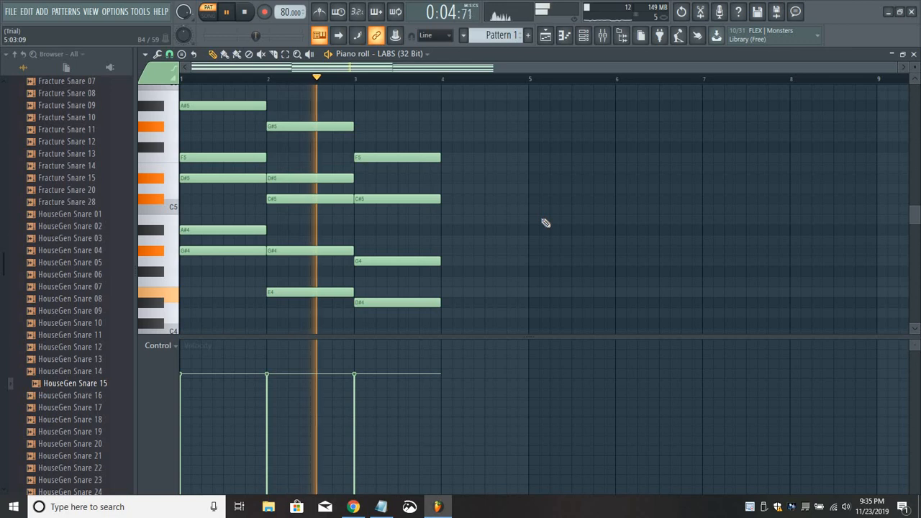
Stop playback and build the bar 4 chord from one-bar notes at E4, G#4, B4, D#5 and G#5.
key(space)
click(454, 293)
click(455, 251)
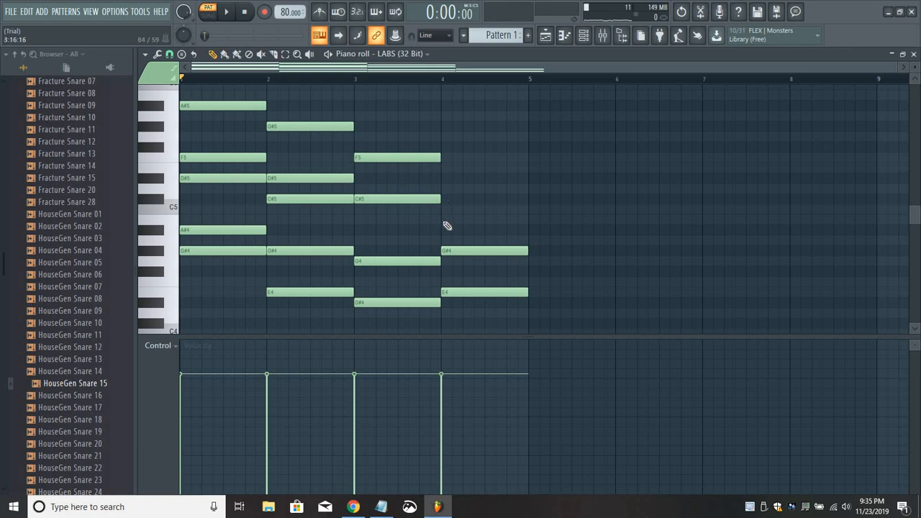
click(443, 220)
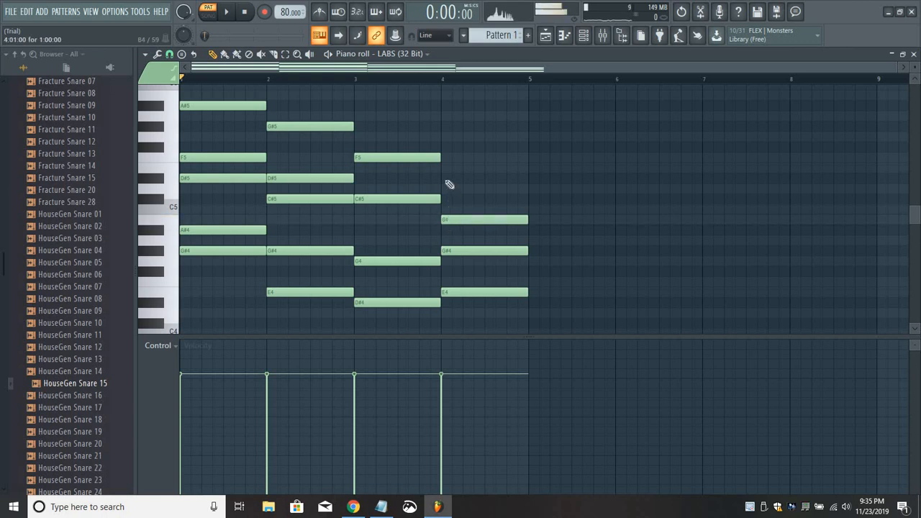
click(444, 179)
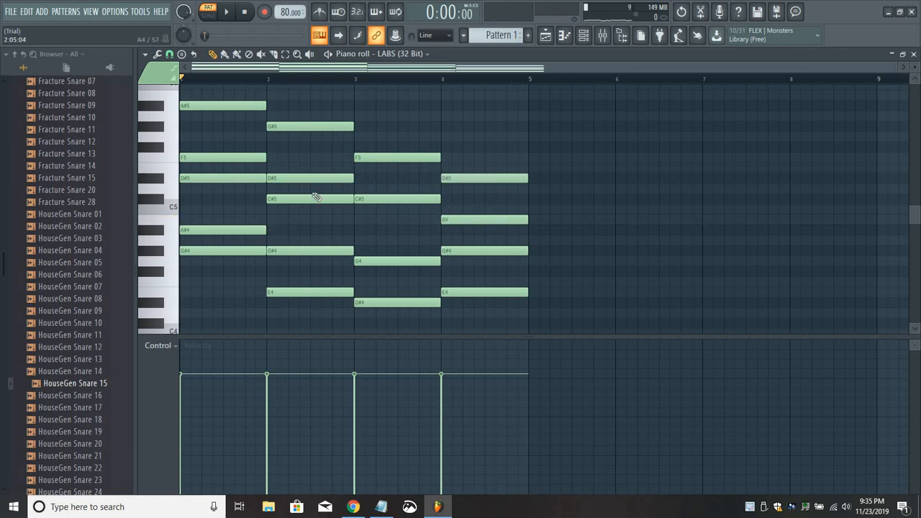
click(443, 126)
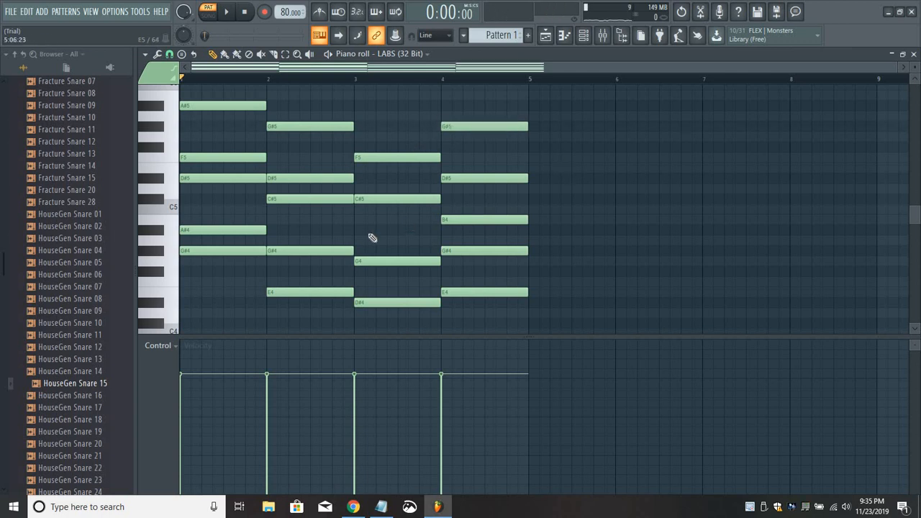
Play the four-bar chord progression back from the start to hear the bar 4 chord in context.
key(space)
scroll(913, 217, up, 1)
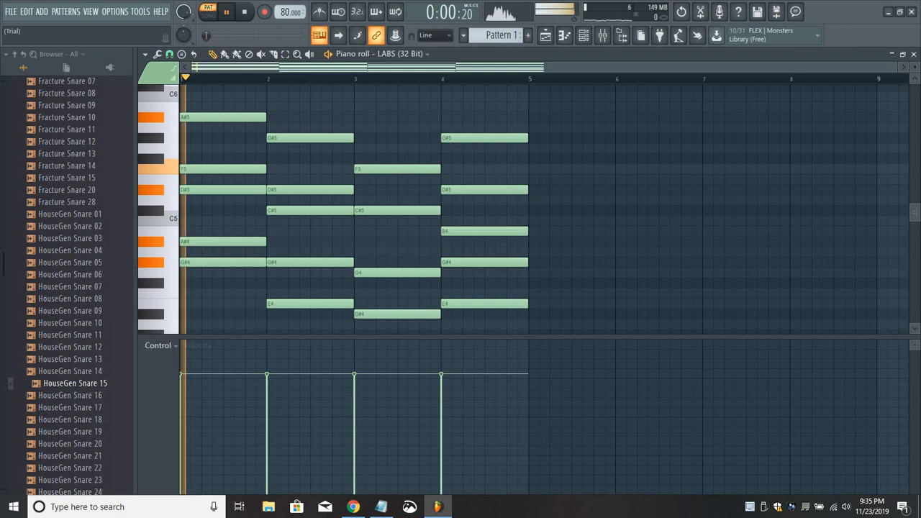
scroll(915, 218, down, 2)
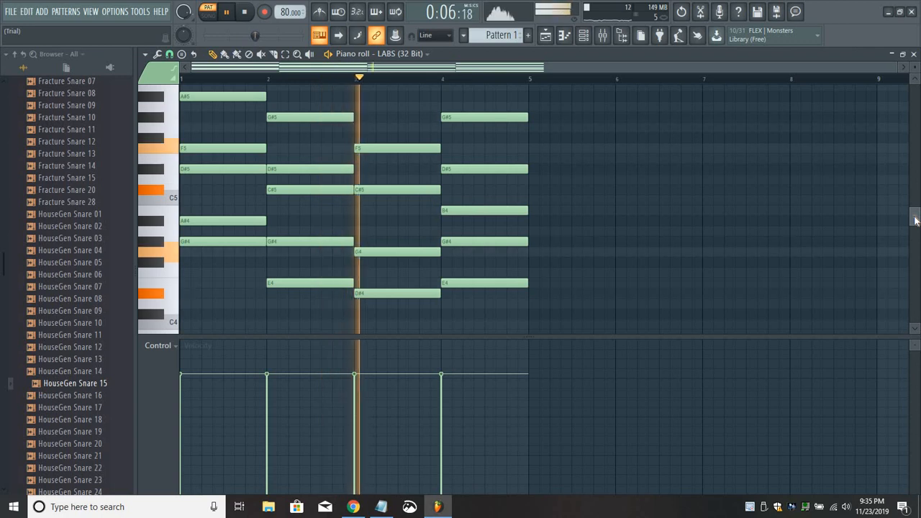
scroll(914, 220, down, 1)
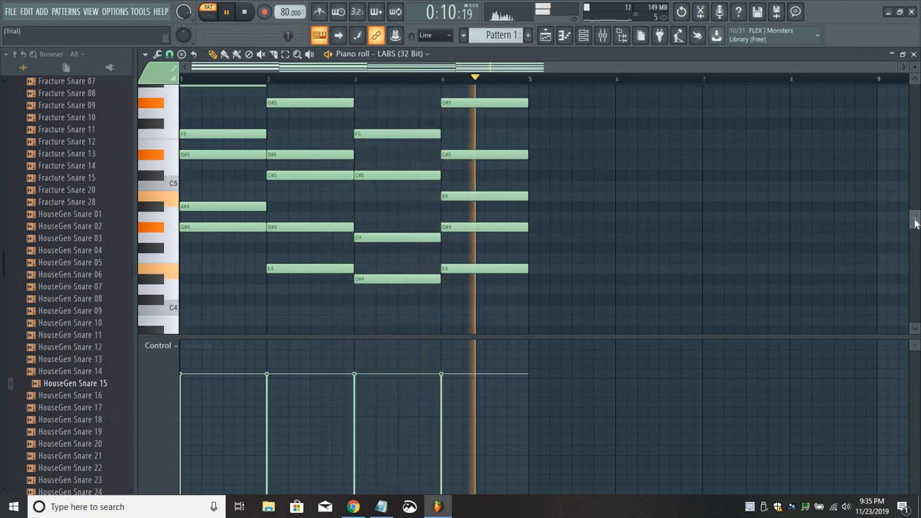
drag(914, 220, 915, 221)
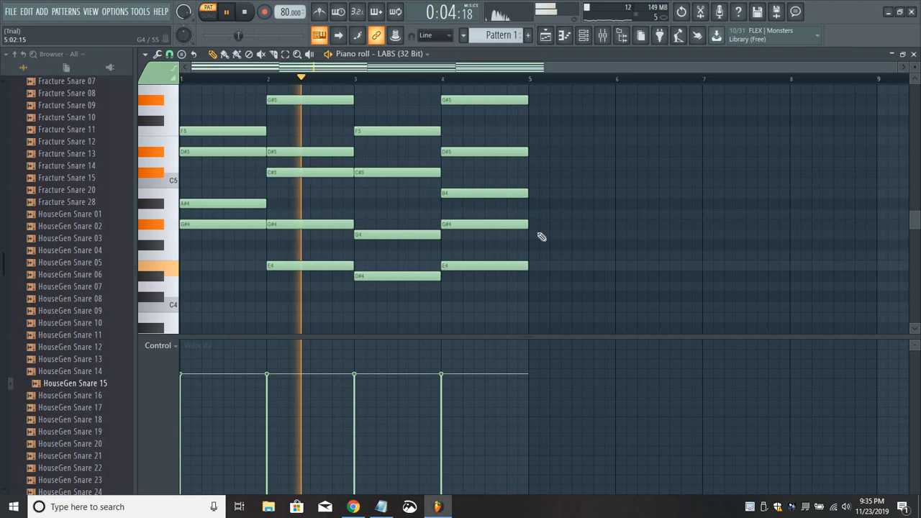
key(space)
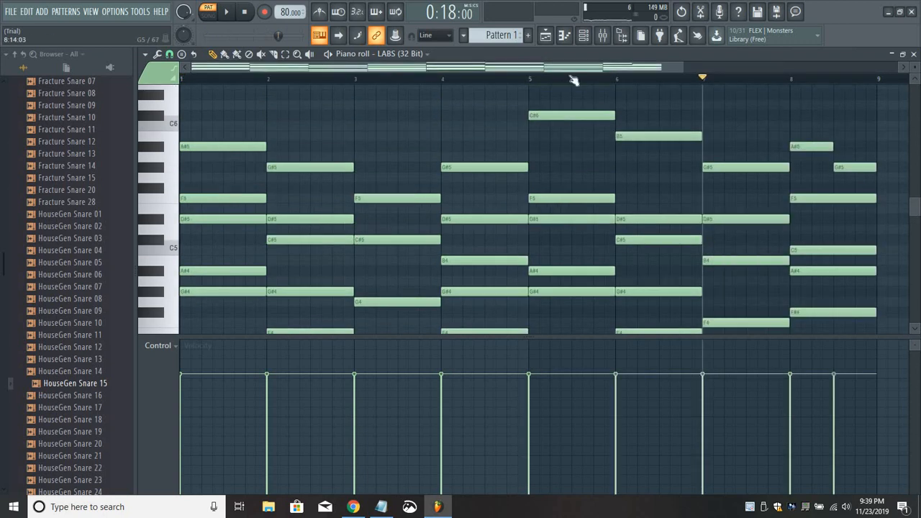
Reset playback to the start and play the opening of the eight-bar chord progression in the piano roll.
click(246, 13)
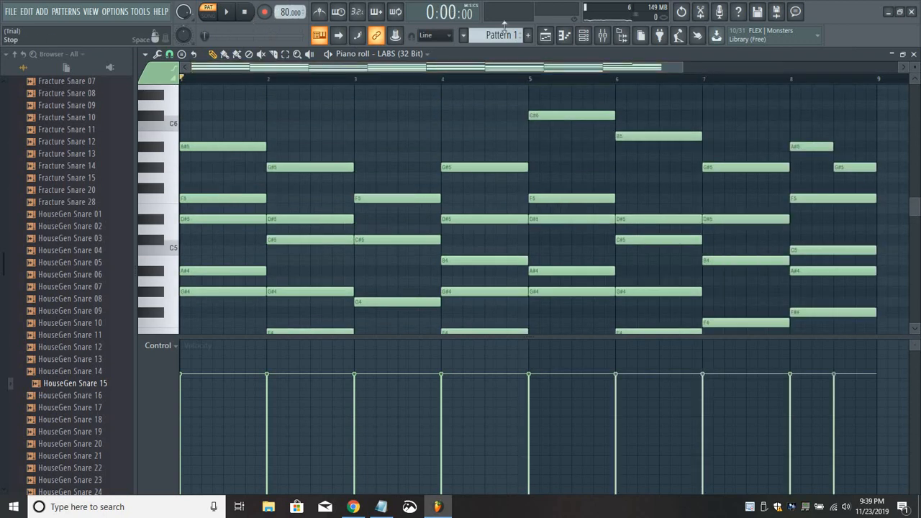
click(547, 38)
click(565, 36)
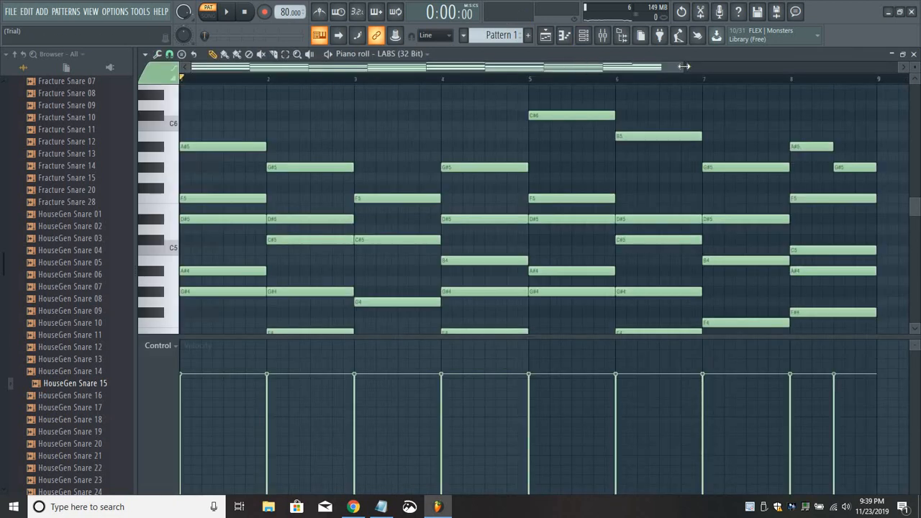
scroll(782, 76, down, 2)
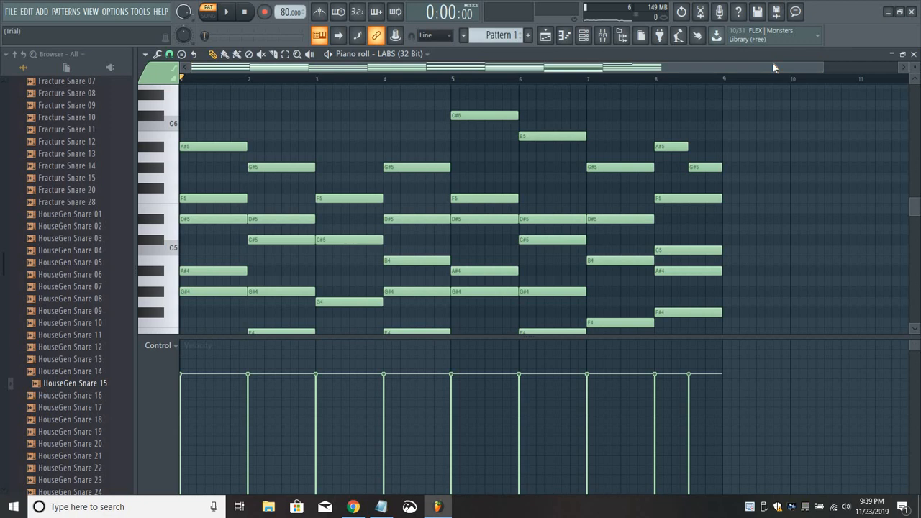
key(space)
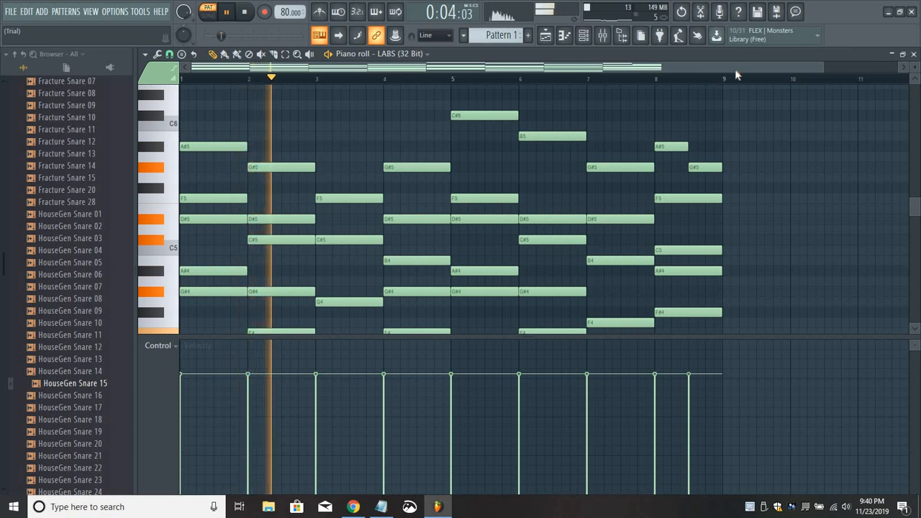
key(space)
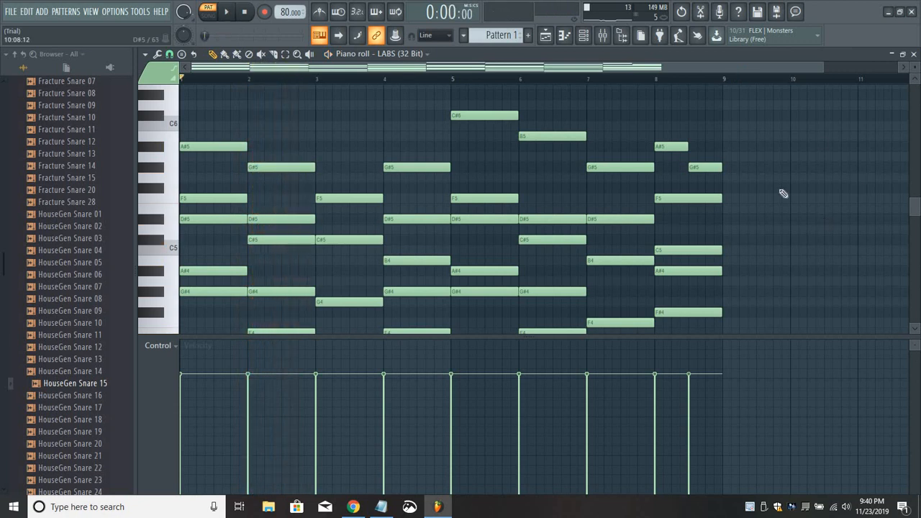
Play the progression from bar 7 to check its closing chords.
click(588, 81)
key(space)
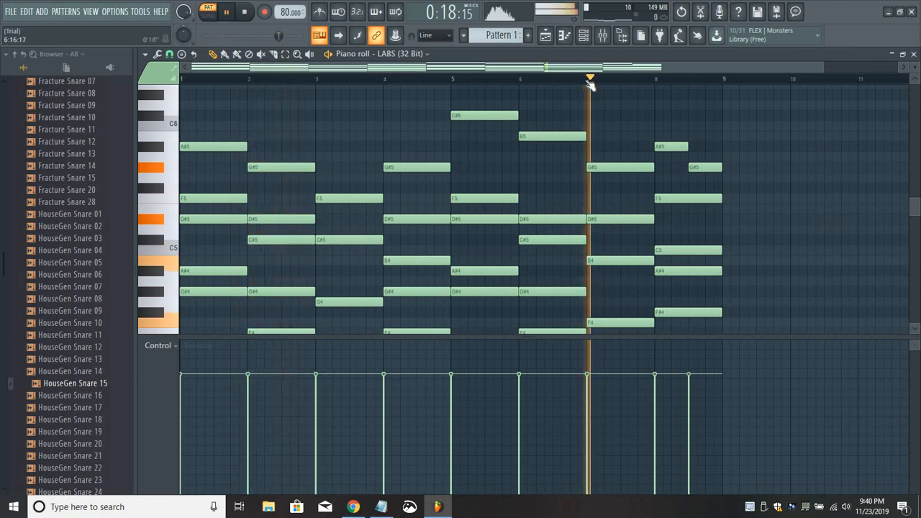
key(space)
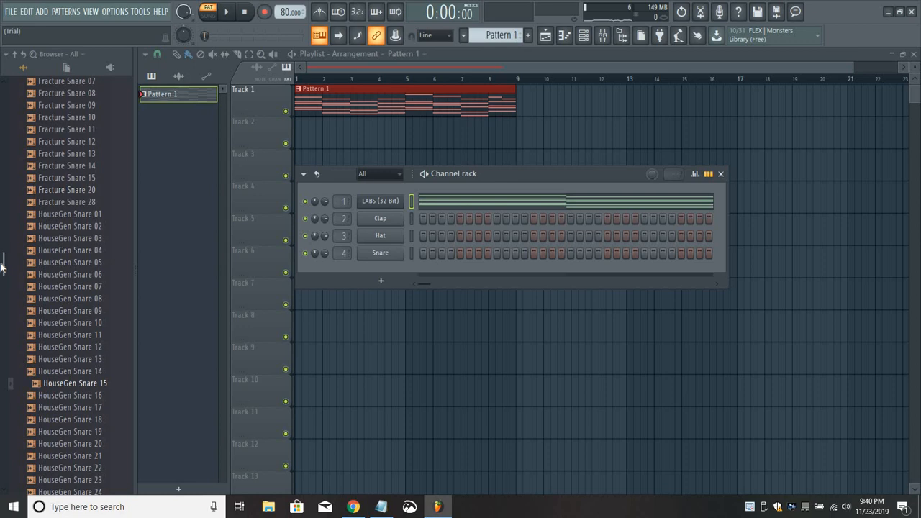
Collapse the Snares folder of the Drums (ModeAudio) pack in the browser and switch playback to song mode.
drag(2, 266, 2, 142)
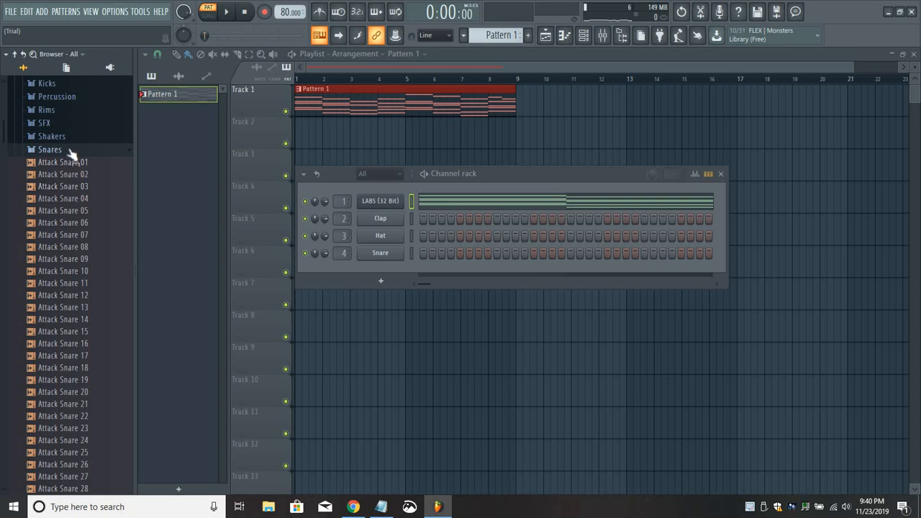
click(68, 151)
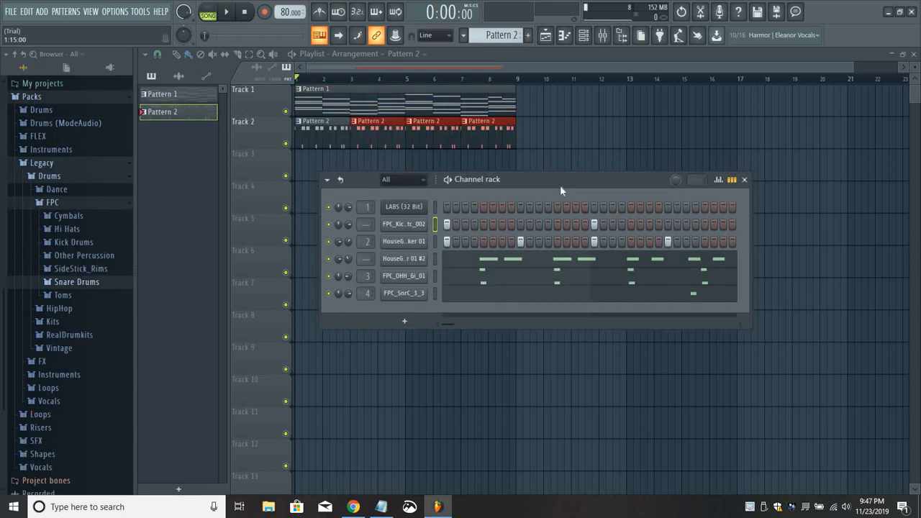
drag(560, 185, 546, 183)
click(216, 11)
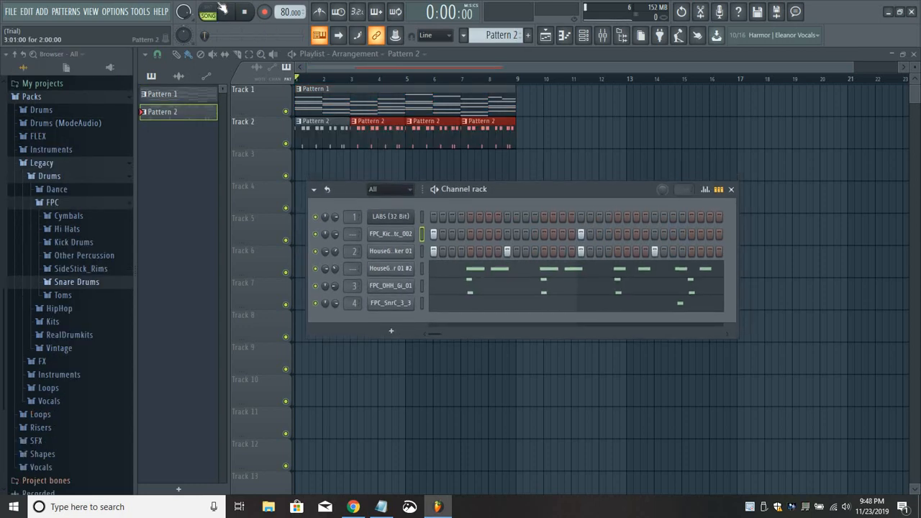
Play the Pattern 2 drum loop on its own in pattern mode.
click(207, 14)
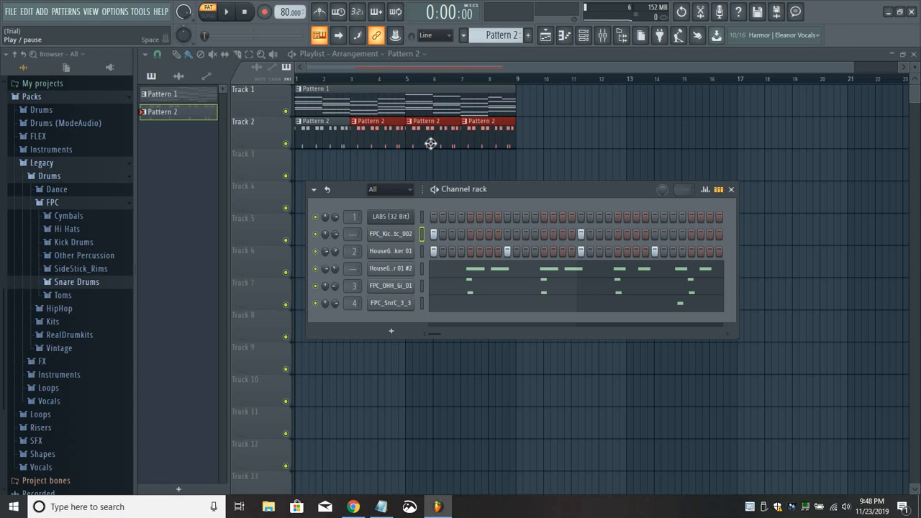
key(space)
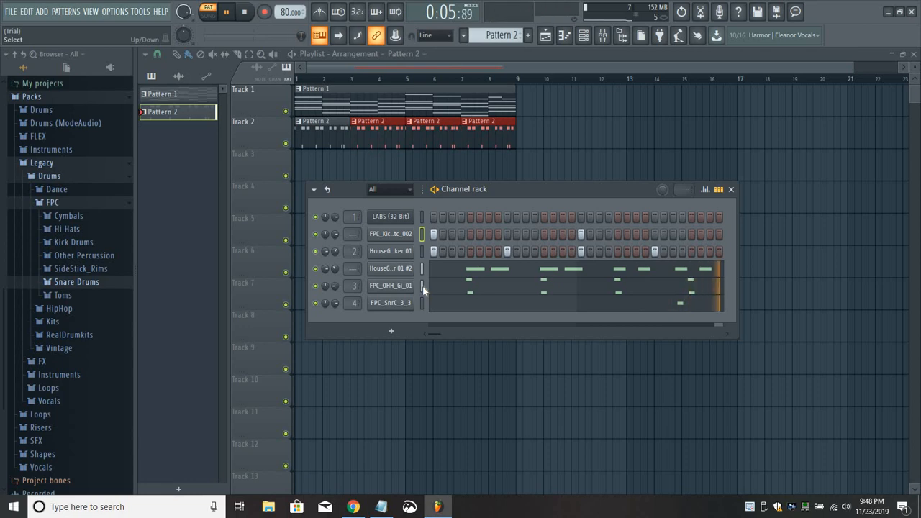
key(space)
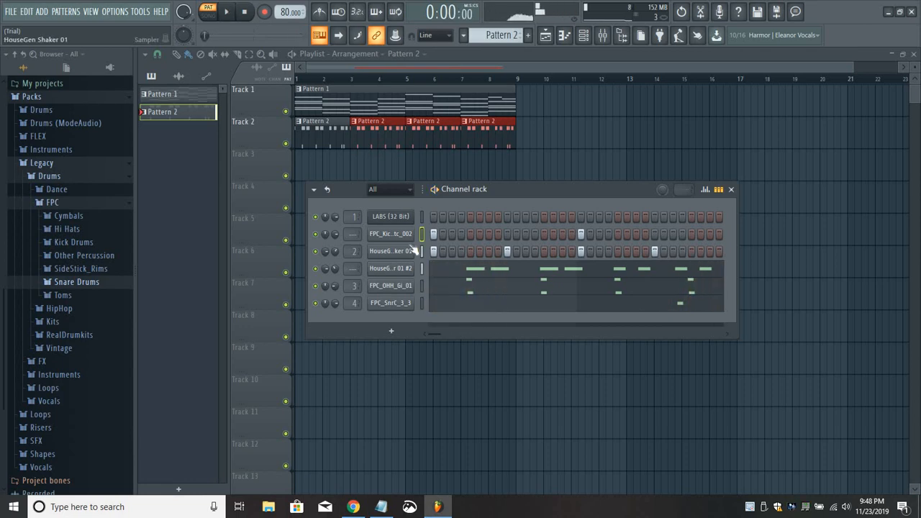
Play the eight-bar arrangement of chords and drums in song mode from the start.
click(209, 13)
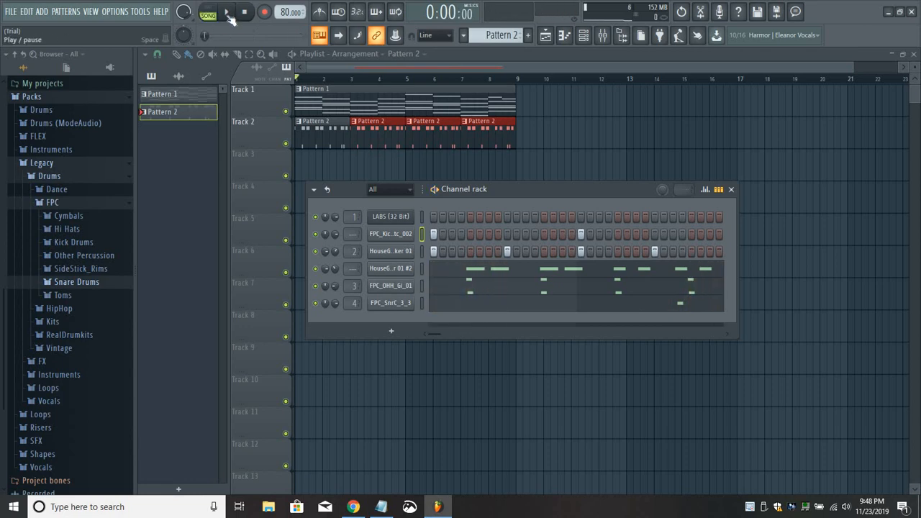
click(228, 14)
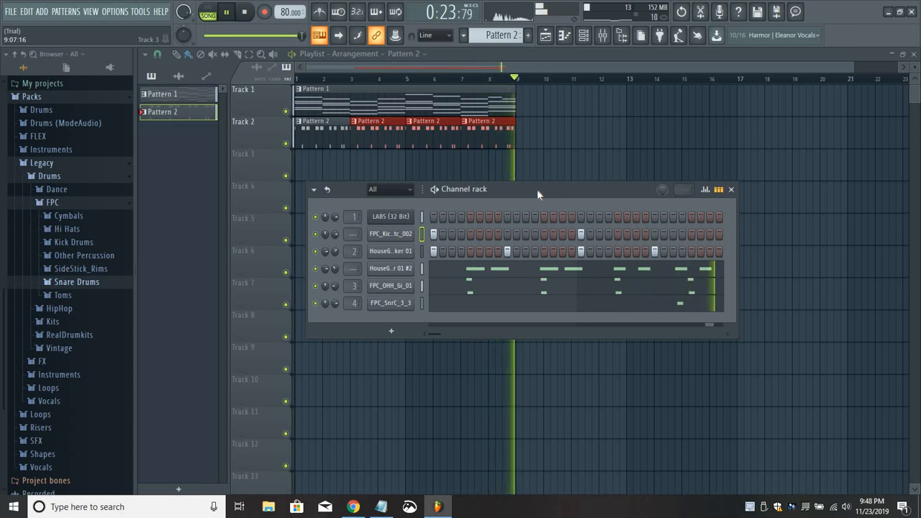
key(space)
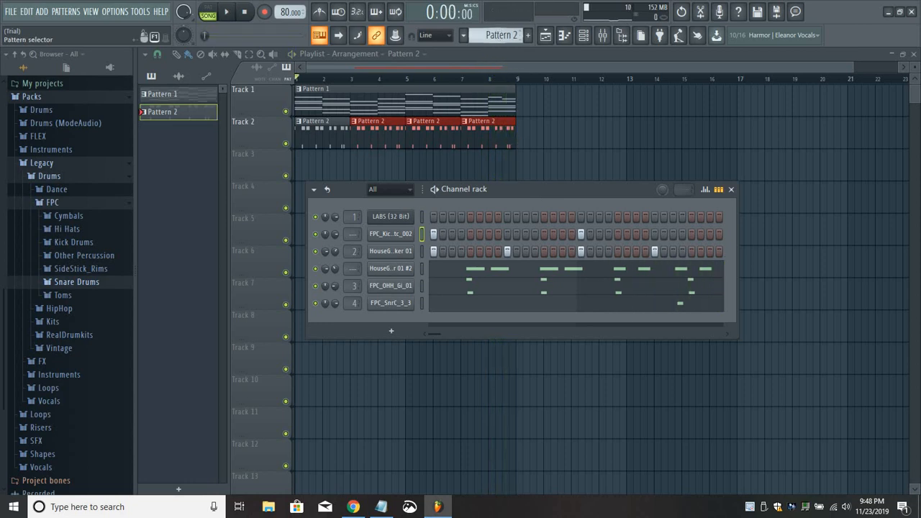
Switch to the empty Pattern 3 and place a clip of it at bar 1 on Track 3.
scroll(504, 35, down, 1)
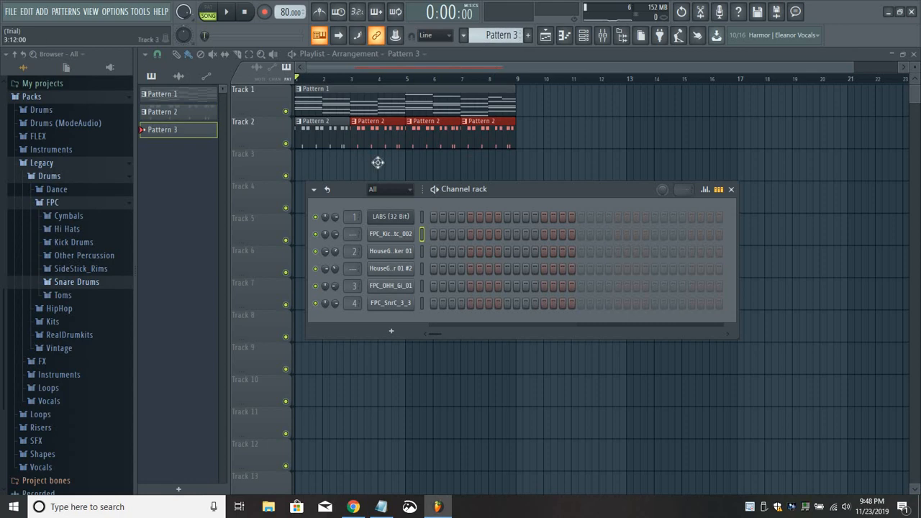
drag(378, 162, 297, 169)
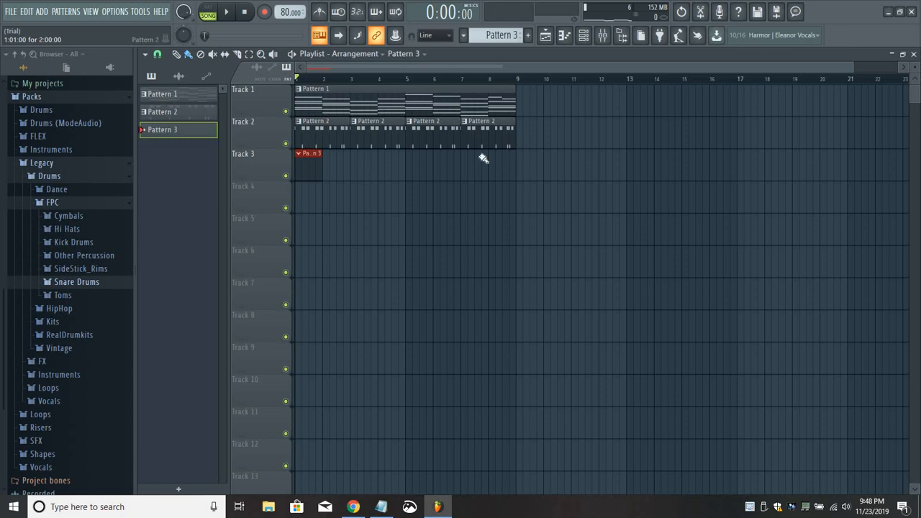
Reopen the channel rack and bring up the options for inserting a new channel at the LABS channel.
click(586, 37)
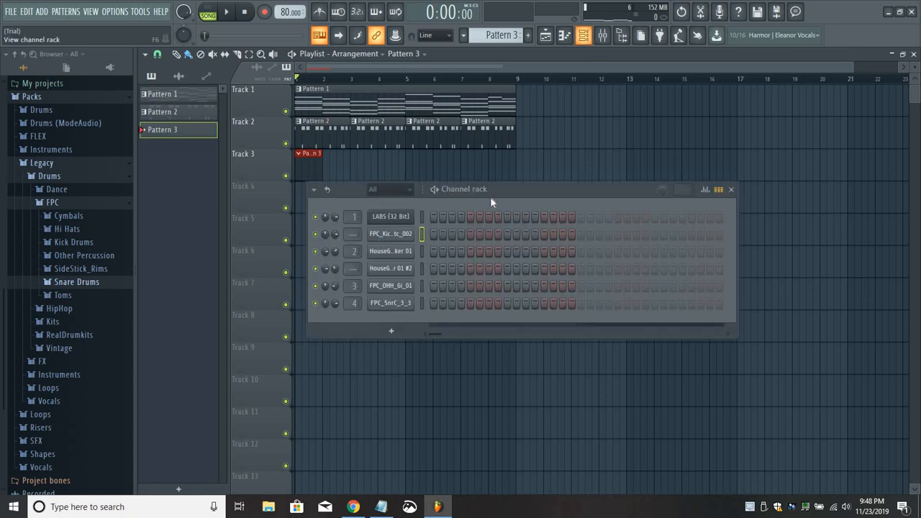
right_click(390, 219)
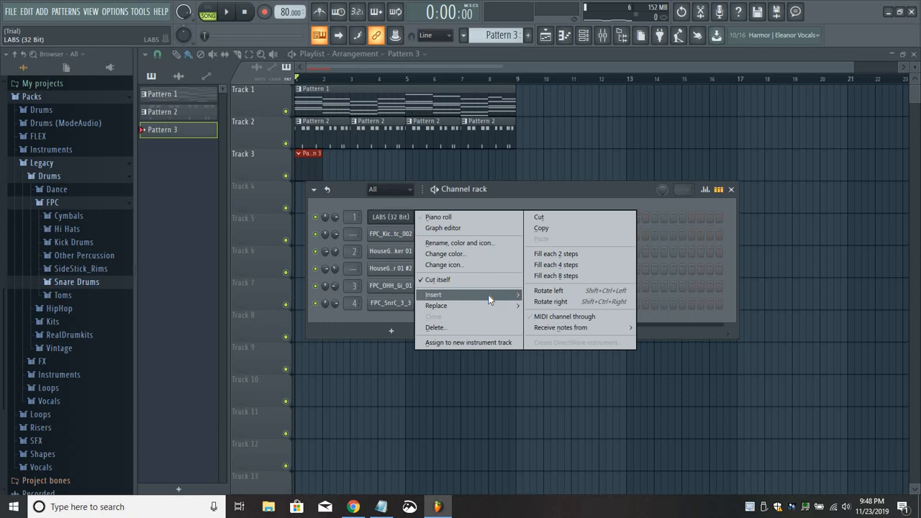
mouse_move(513, 296)
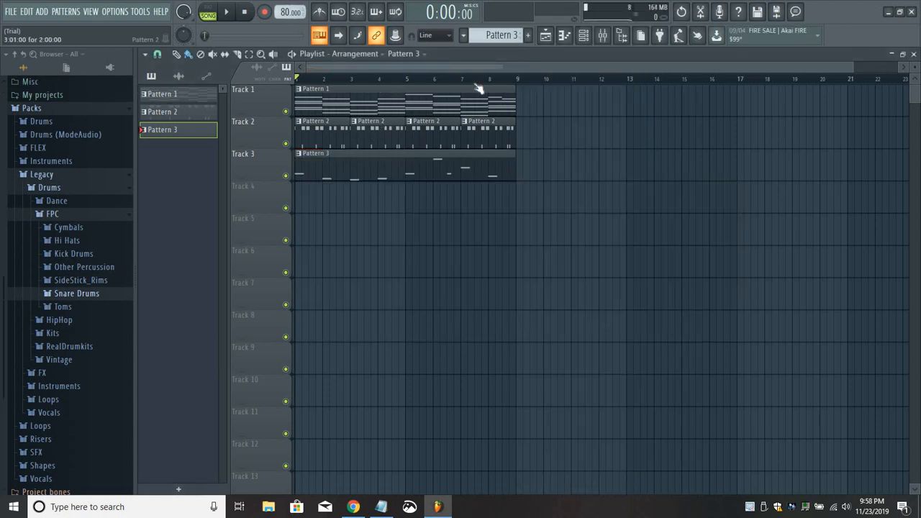
Look over the mixer tracks and the effects on the FPC kick track, and close the mixer.
click(584, 36)
click(603, 39)
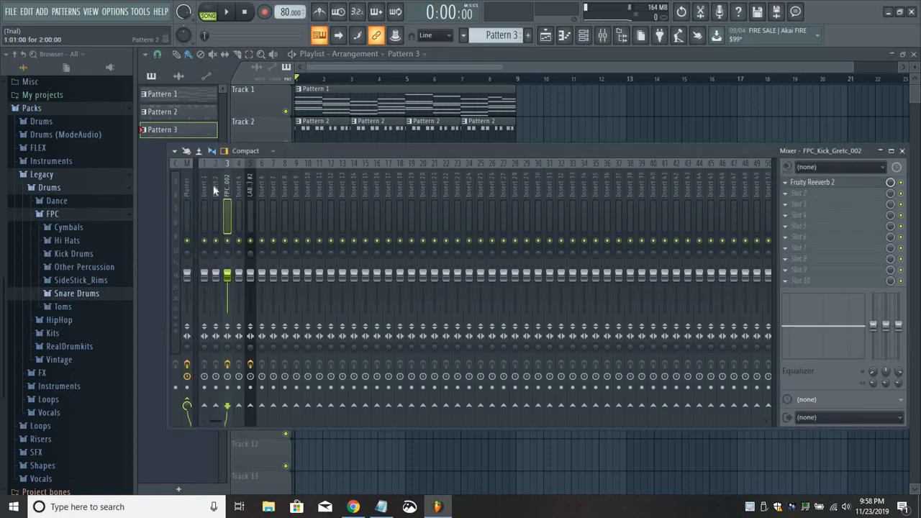
key(F9)
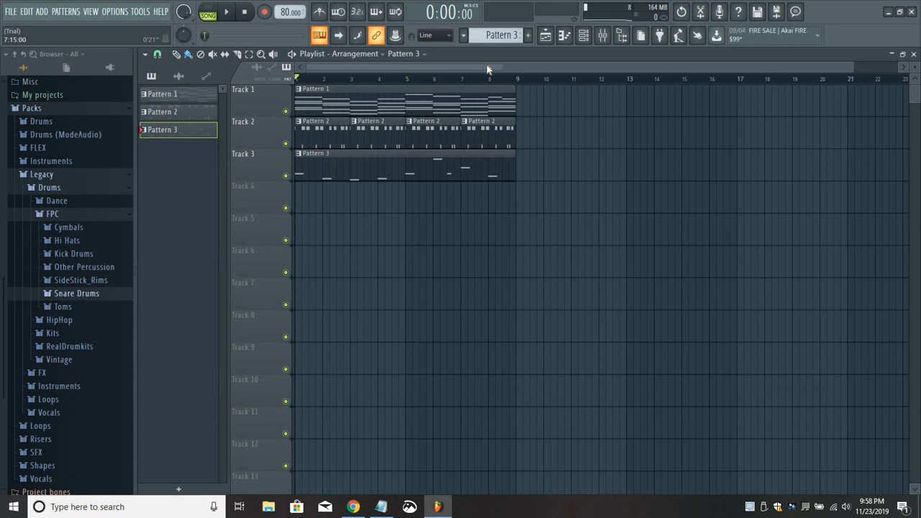
Play the eight-bar arrangement with Pattern 3 alongside the chords and drums in song mode.
key(space)
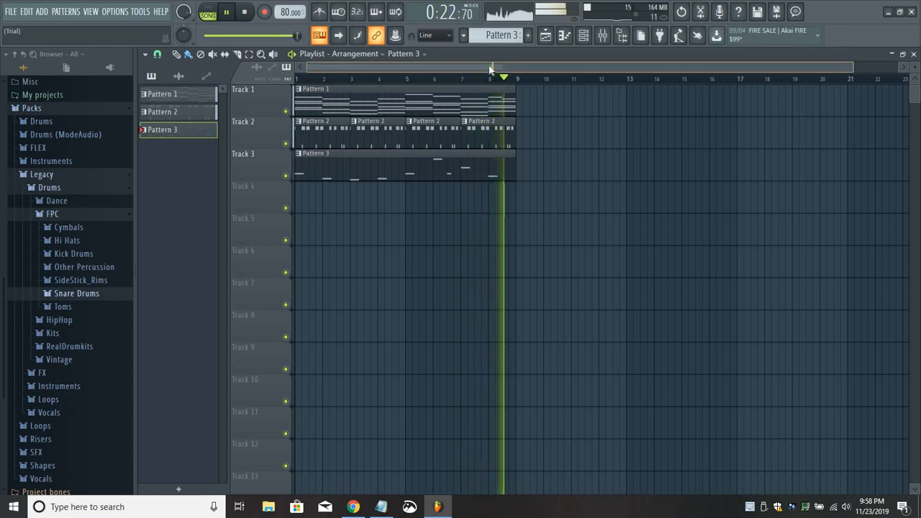
key(space)
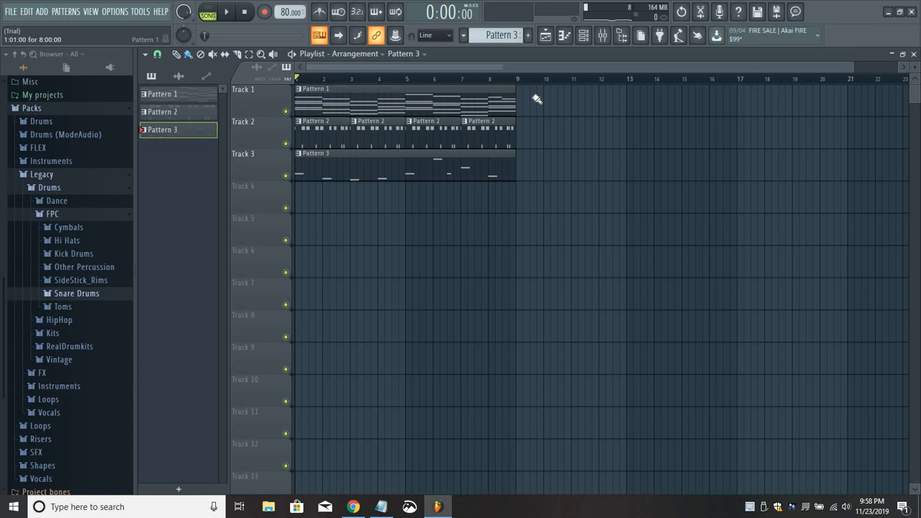
click(501, 127)
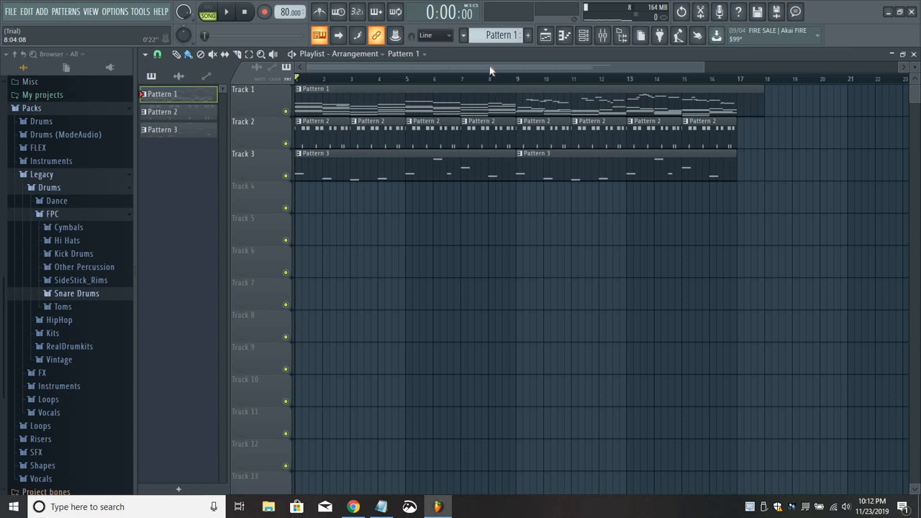
Play the full sixteen-bar arrangement in song mode from bar 1.
key(space)
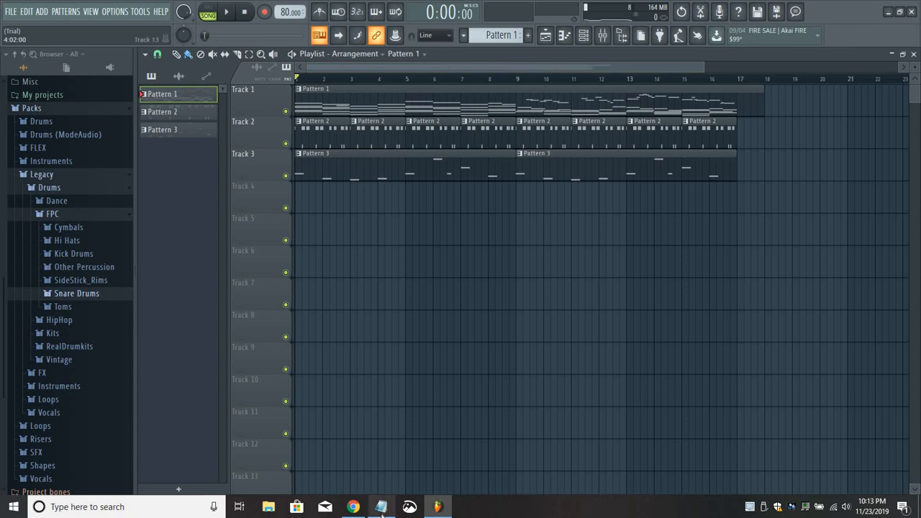
Switch to the blank Notepad document and enter the heading REAL JAZZ with an empty line below it.
mouse_move(381, 505)
click(392, 469)
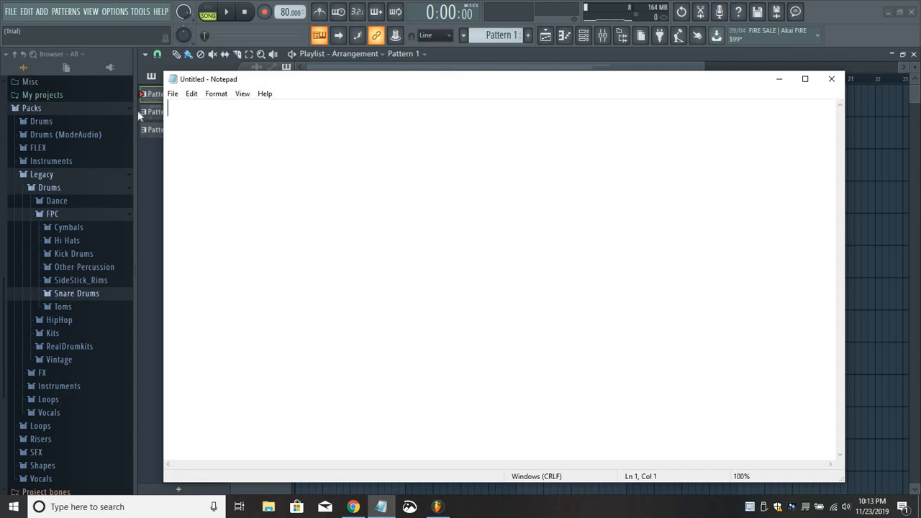
text(REAL JAZ)
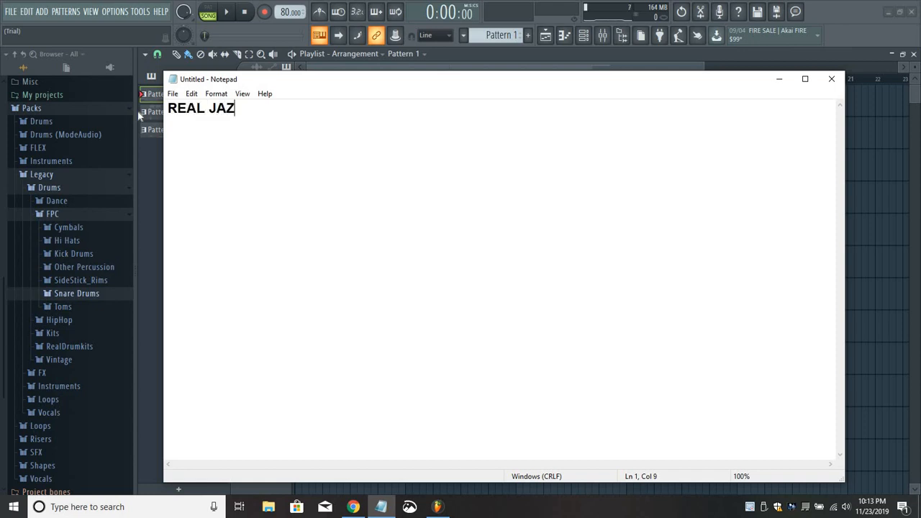
text(Z)
key(Return)
key(Return)
Add the artist credit: the bandleader's full name followed by "and the Make Believe Trio".
text(Johnny Hei)
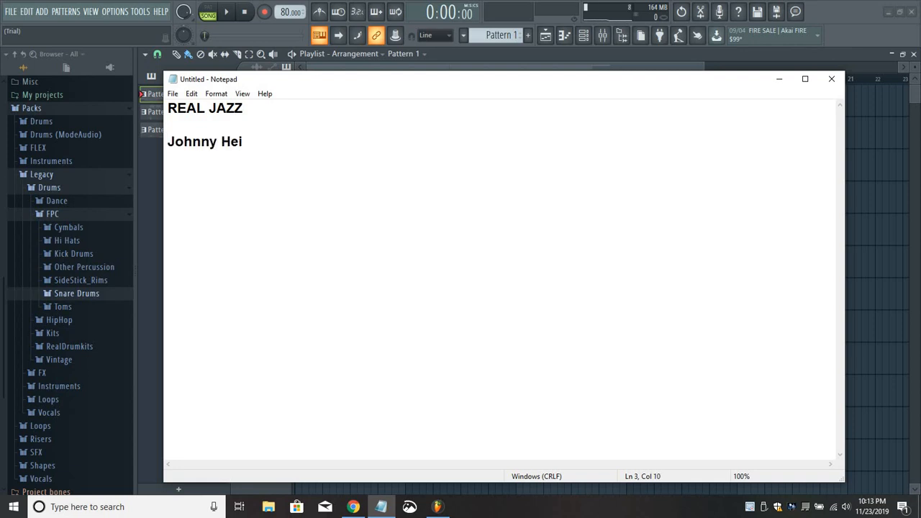
text(nz Maxwe)
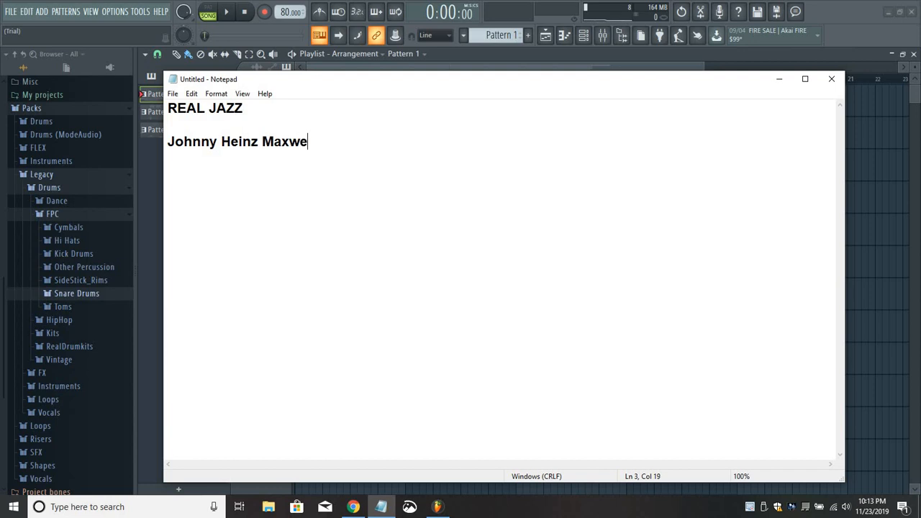
text(ll and th)
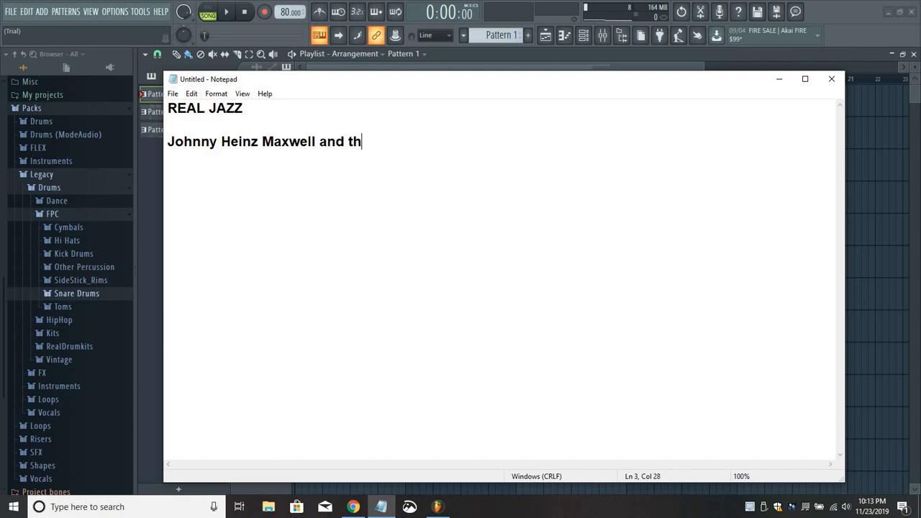
text(e Make Believe Trio)
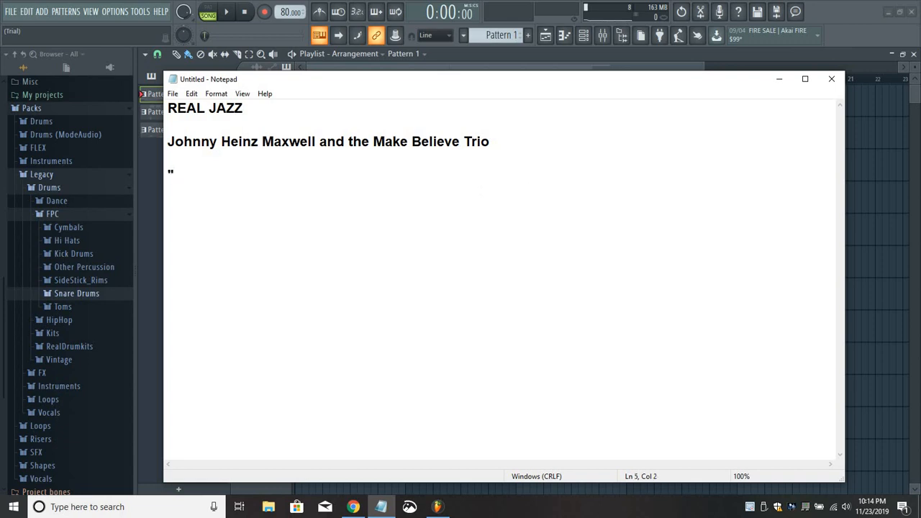
Add the song title "Street Sweeper Nights" in quotation marks below the artist credit.
text(Street Sweeper)
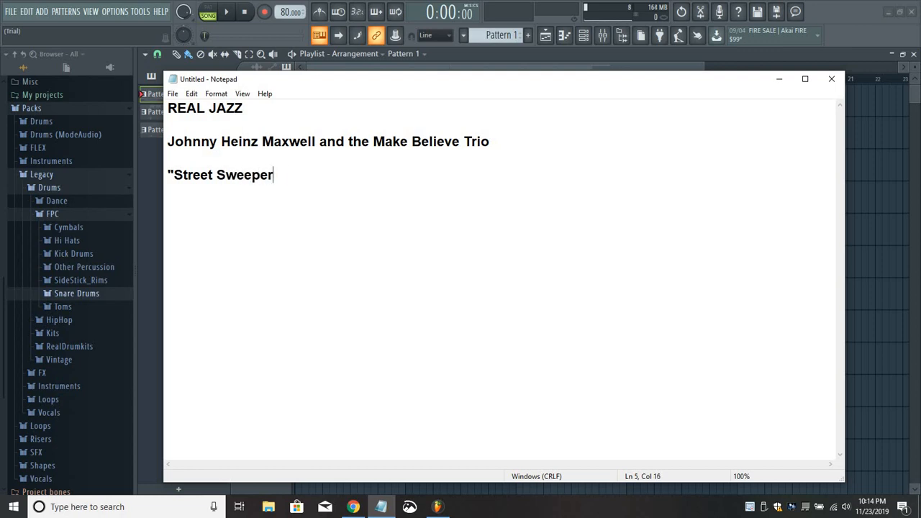
text( Nights)
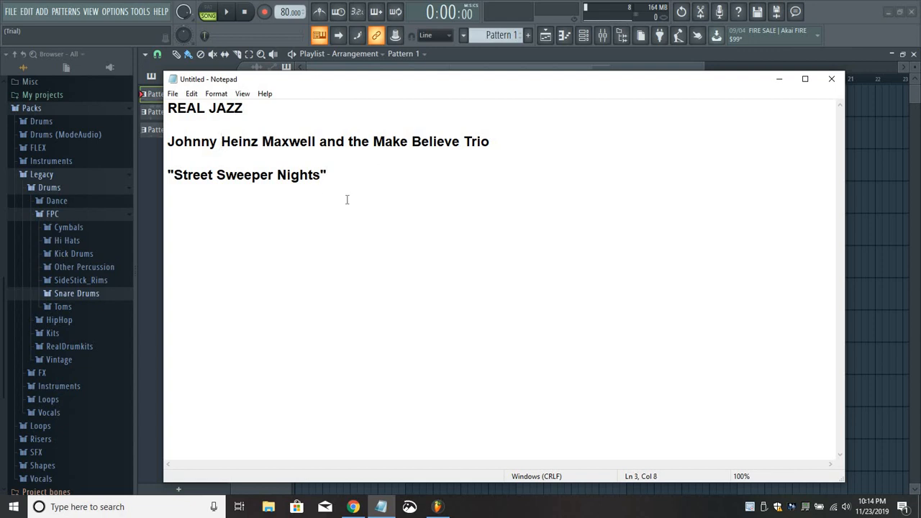
Remove the bandleader's first name from the artist credit and hyphenate the band name as Make-Believe.
key(BackSpace)
key(BackSpace)
key(BackSpace)
key(BackSpace)
key(BackSpace)
key(BackSpace)
key(BackSpace)
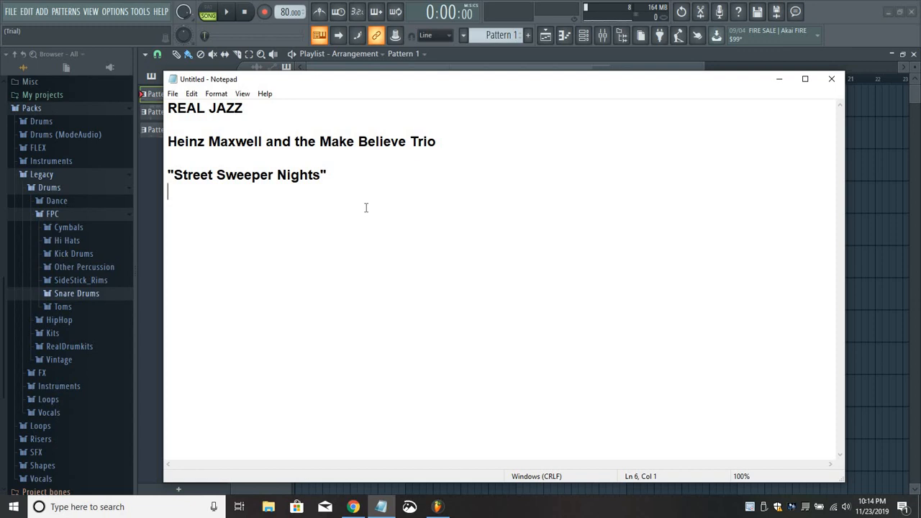
click(359, 142)
key(BackSpace)
text(-)
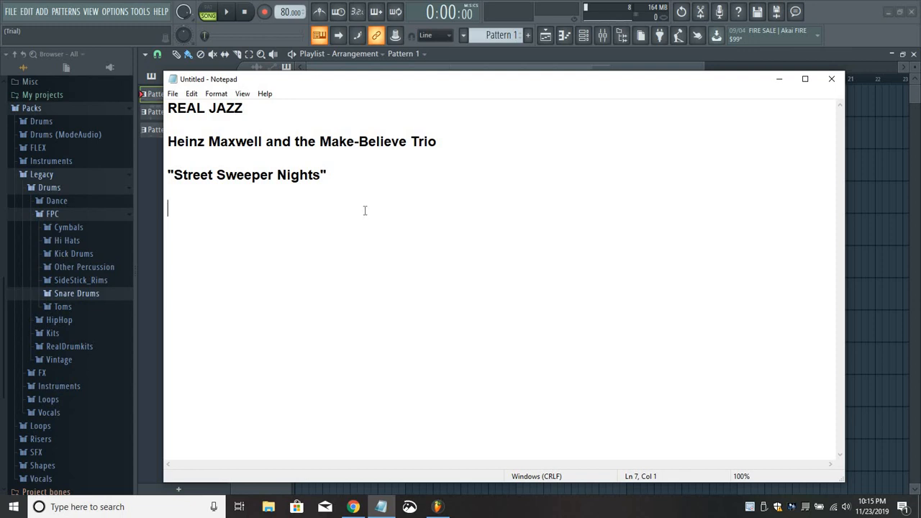
Minimize the note to return to FL Studio, and play the first bars of the arrangement.
click(779, 83)
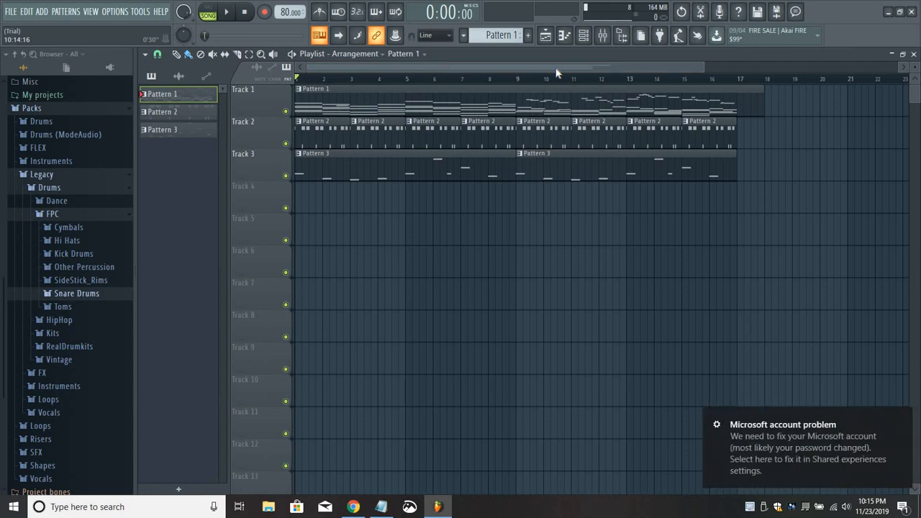
key(space)
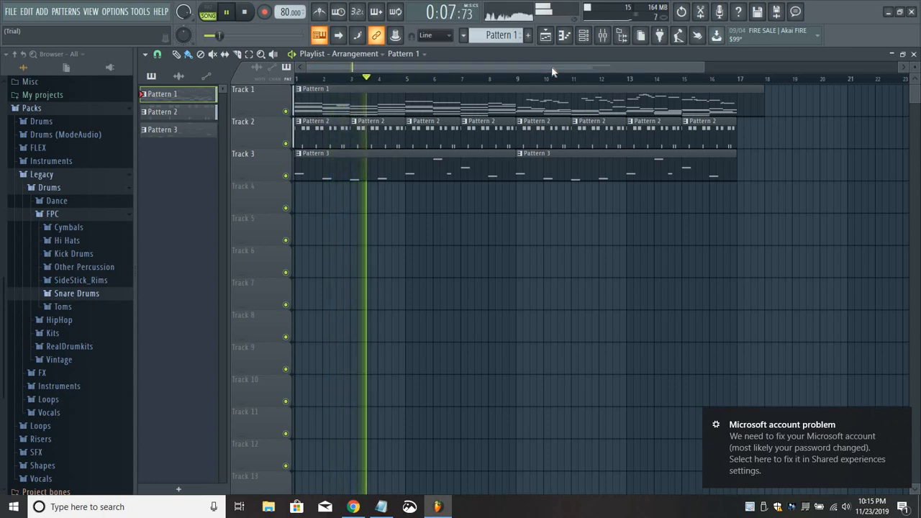
click(246, 12)
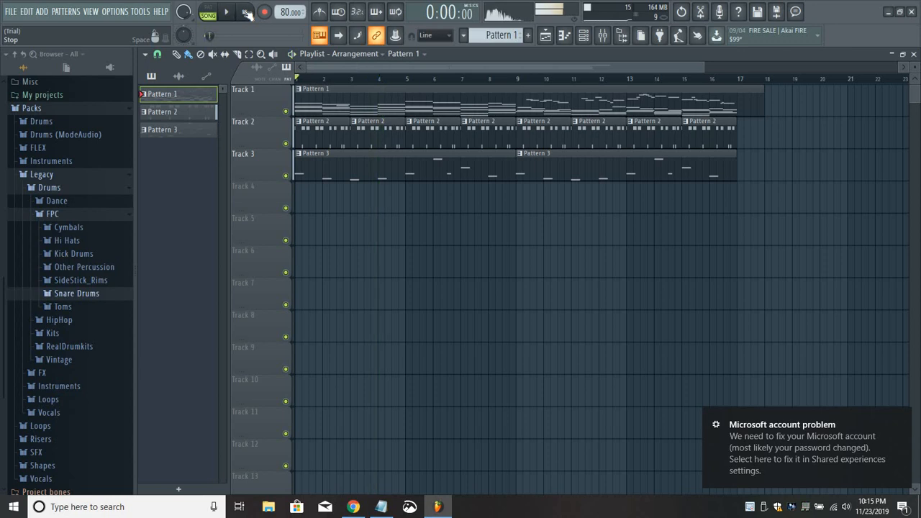
Lower the volume of the FPC kick track in the mixer.
click(602, 36)
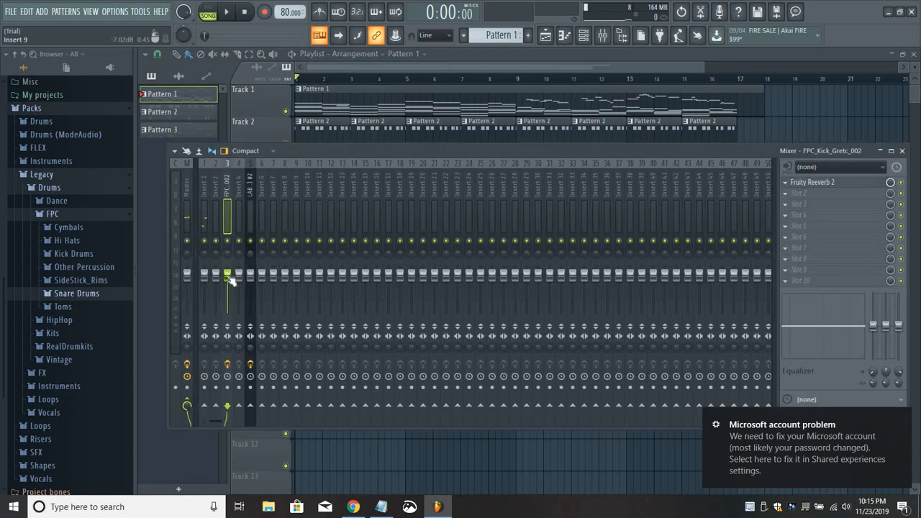
drag(227, 276, 230, 290)
On the Master track, move Fruity Limiter up one slot and load Edison in slot 10.
click(187, 189)
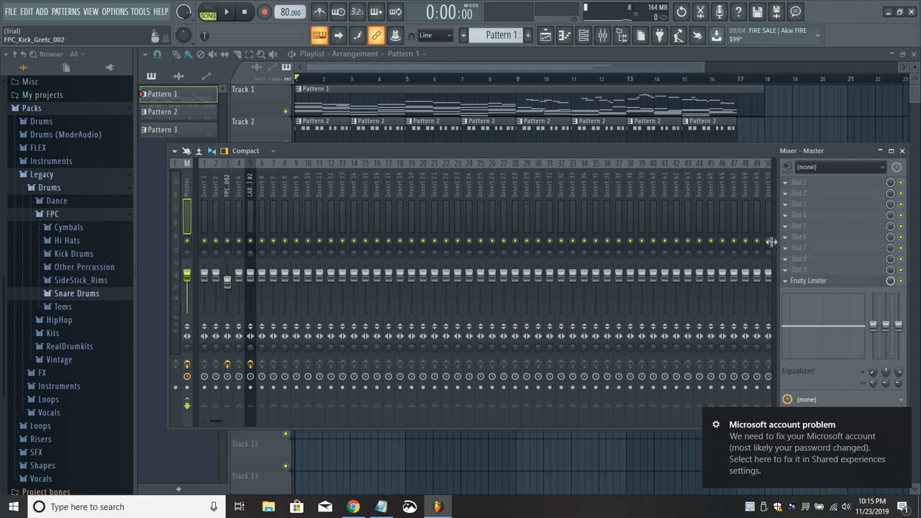
click(795, 182)
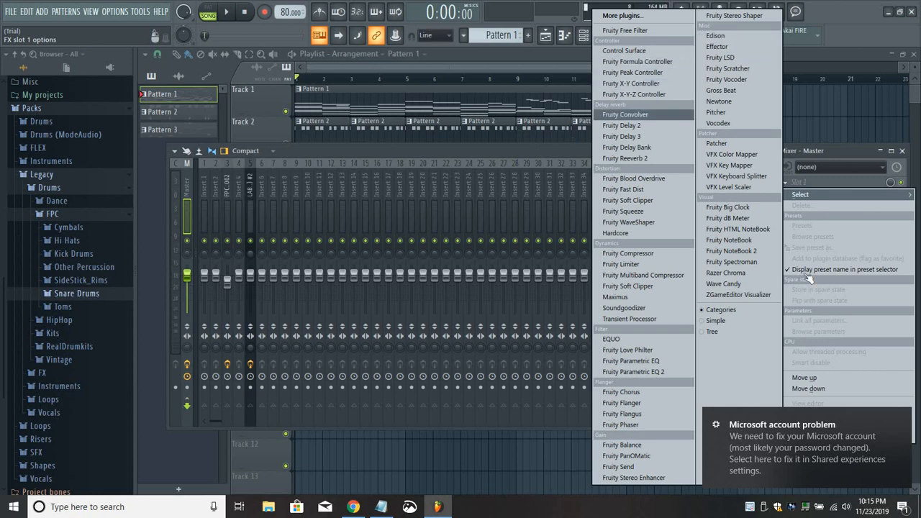
click(788, 281)
click(784, 282)
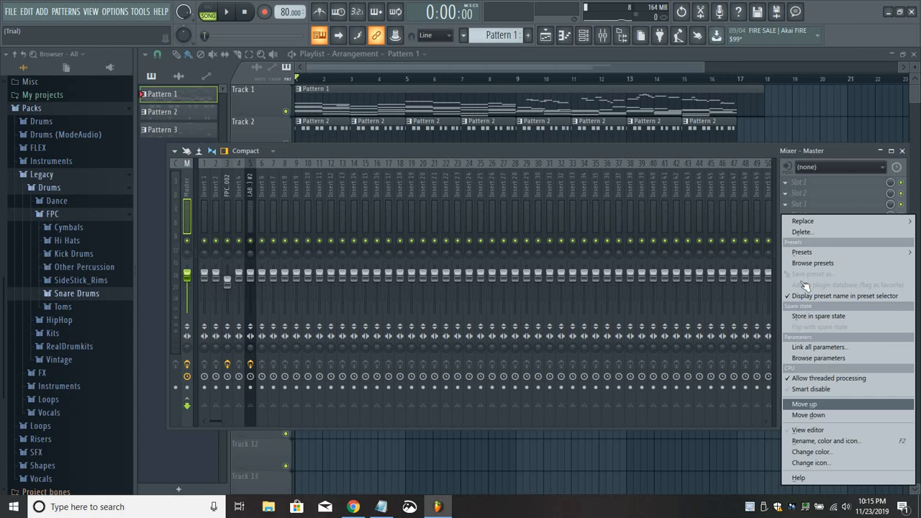
click(813, 404)
click(784, 278)
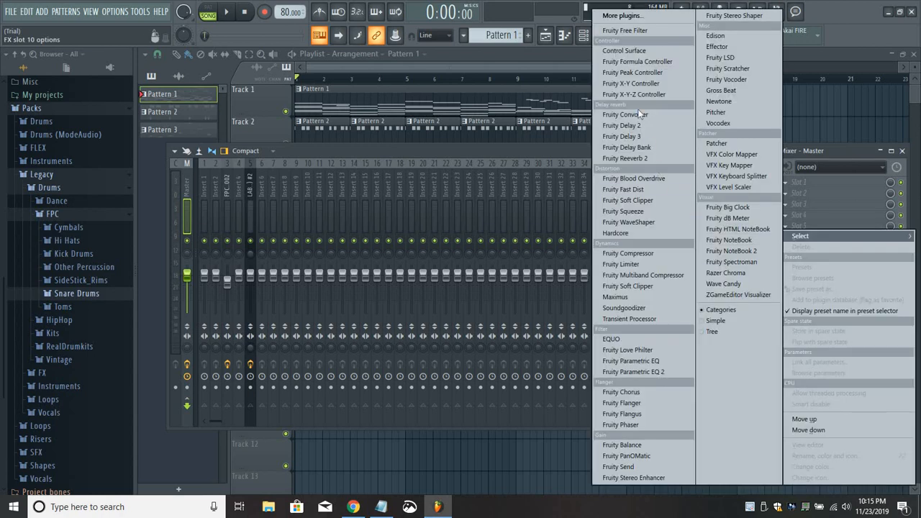
click(715, 35)
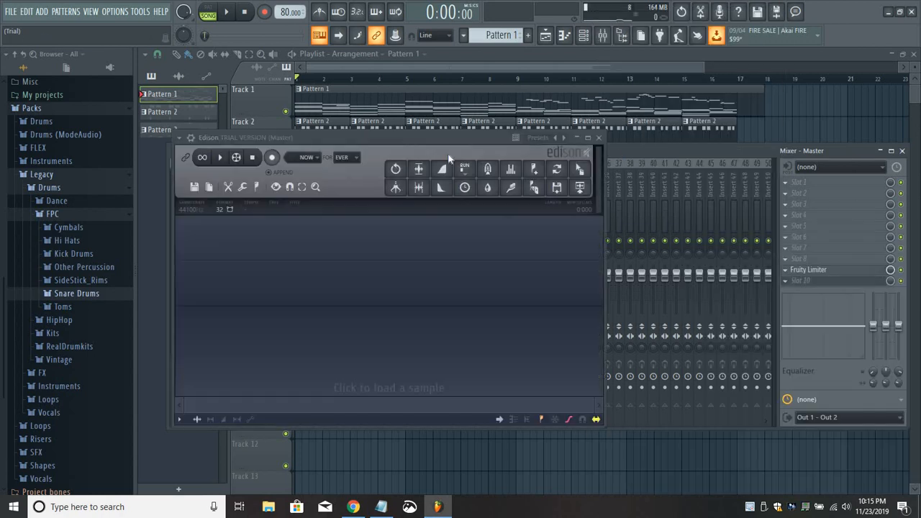
Move the Edison window clear of the mixer's effect slots and record the whole song playback from the Master track into it.
drag(491, 140, 622, 163)
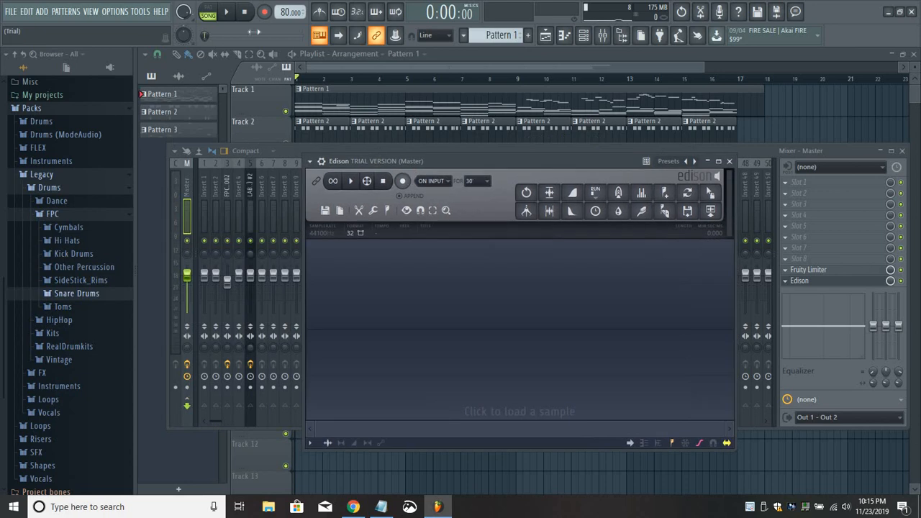
click(403, 181)
click(229, 12)
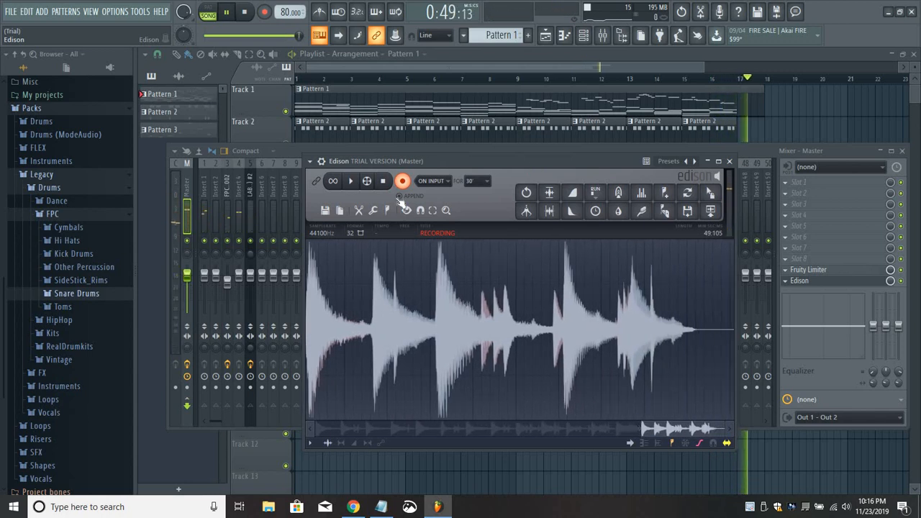
click(386, 181)
click(246, 12)
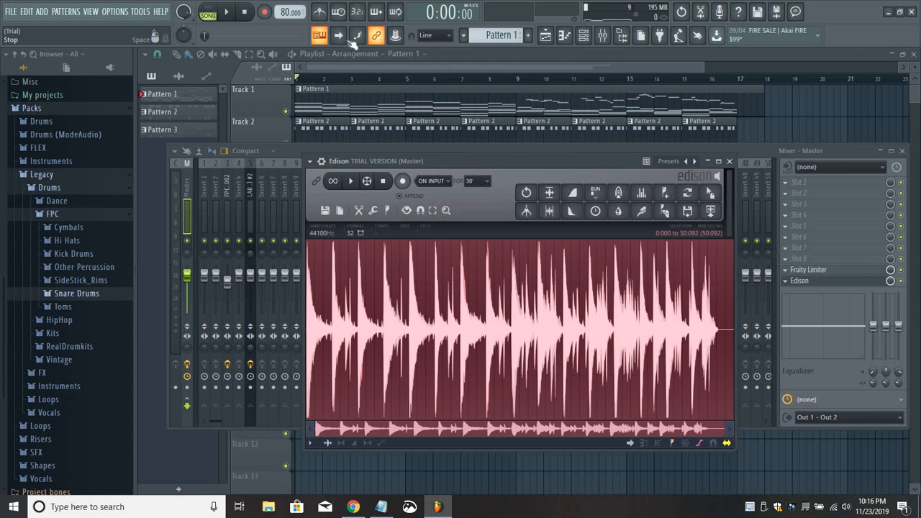
drag(504, 163, 502, 163)
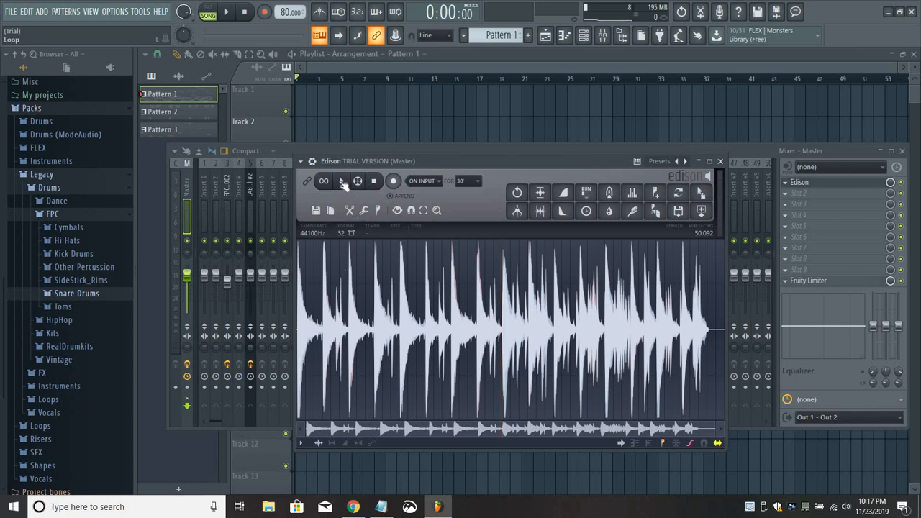
Select the section from about 36.06 to 42.12 seconds of the recording, looping it while trimming the selection's edges.
drag(529, 338, 620, 338)
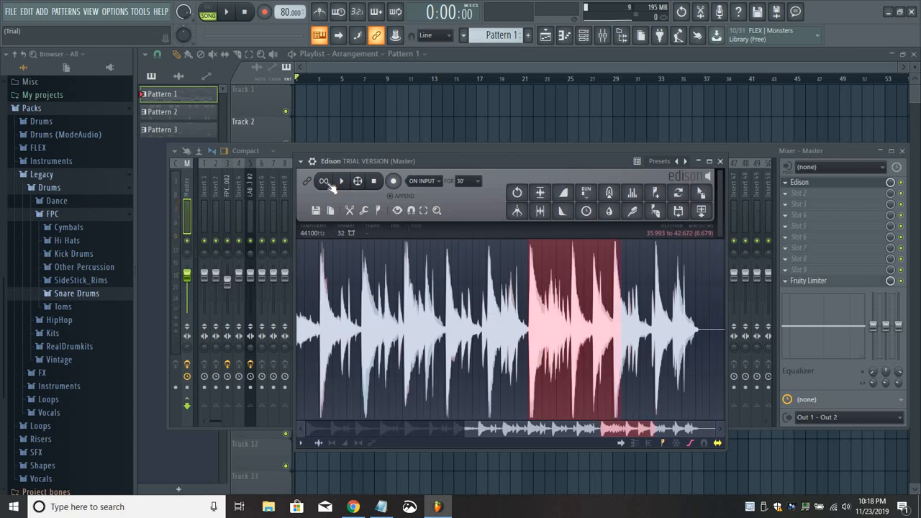
click(325, 181)
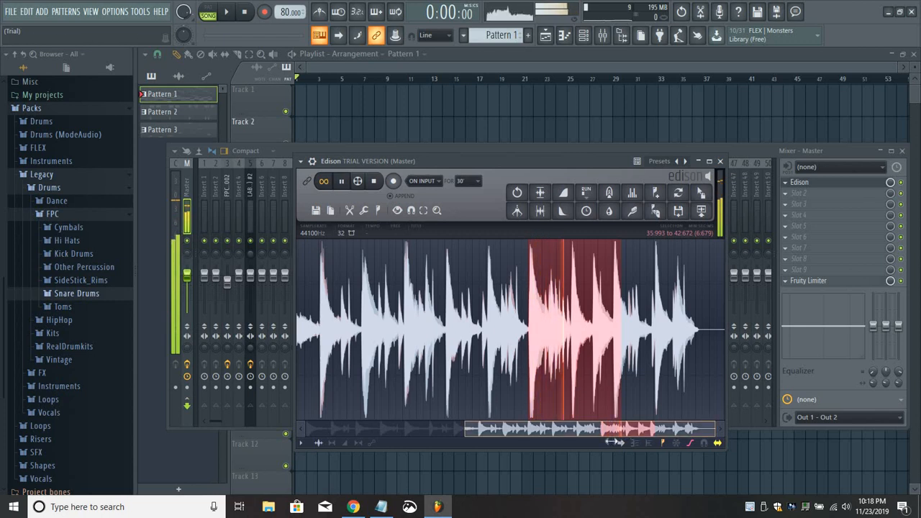
drag(715, 429, 592, 428)
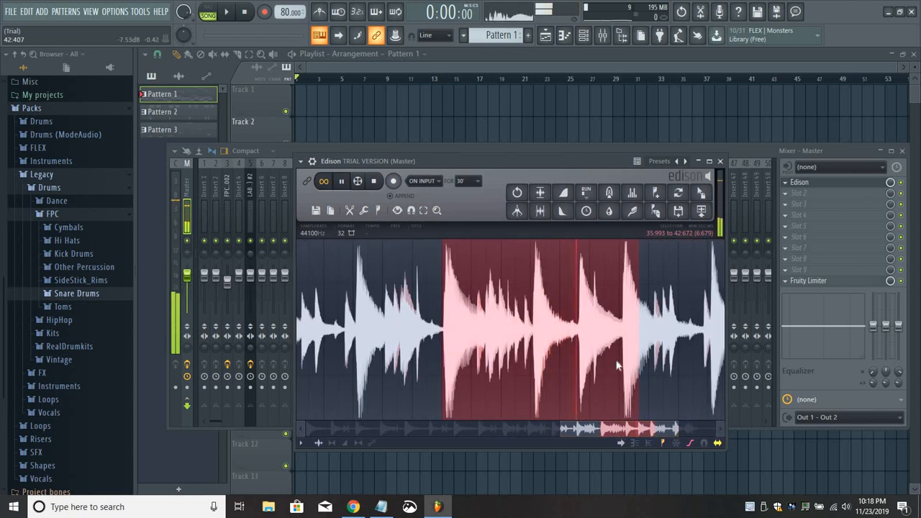
drag(638, 360, 624, 359)
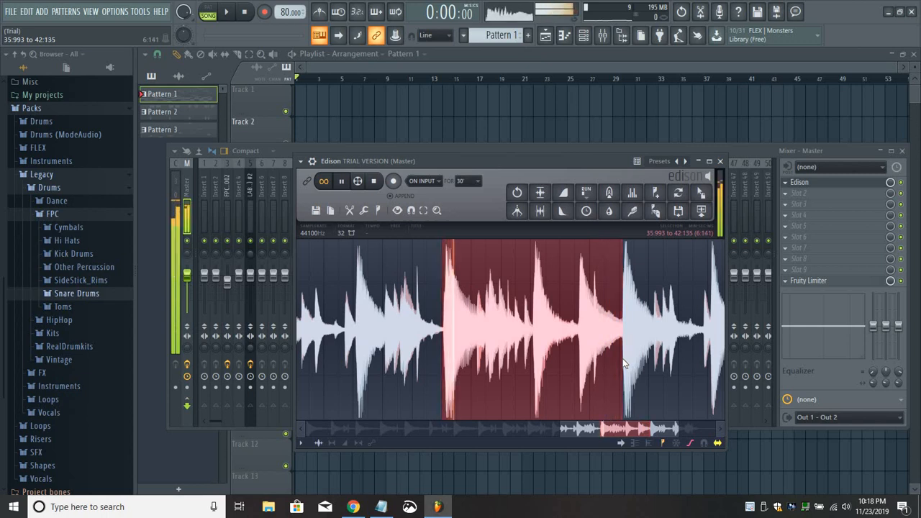
drag(447, 338, 444, 337)
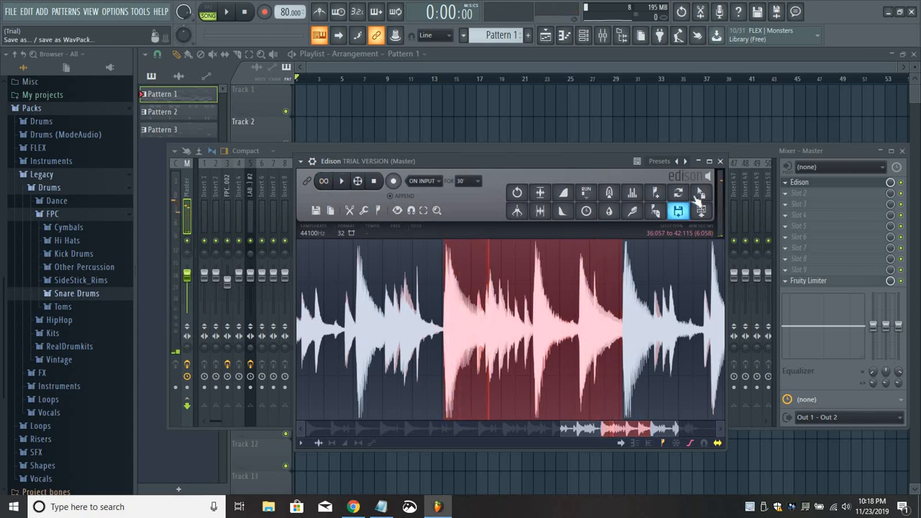
Place the selected Edison audio in the empty playlist as a clip at bar 1 on Track 1.
drag(701, 192, 396, 102)
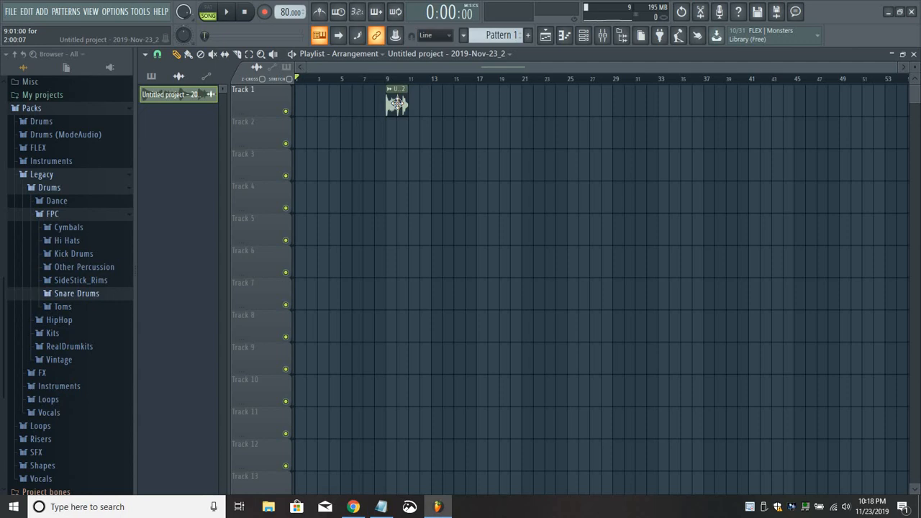
drag(396, 103, 307, 93)
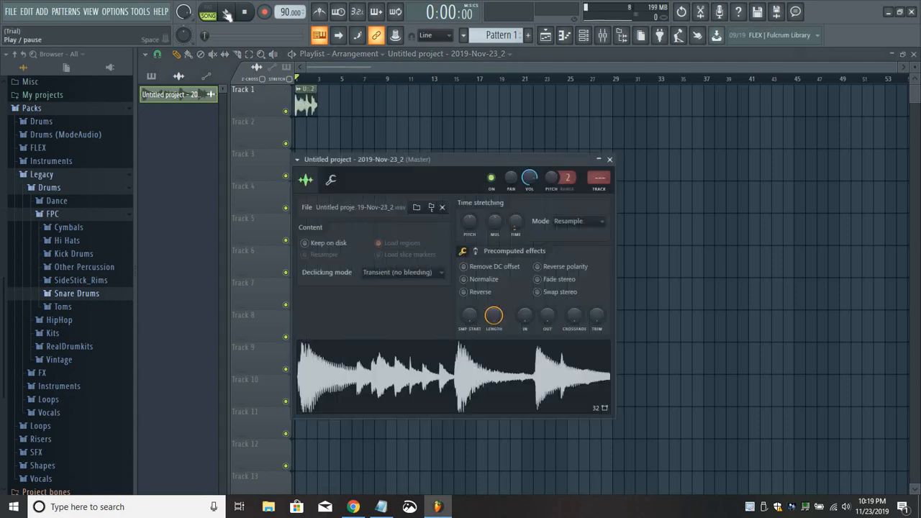
Play the sampled clip in song mode and close its channel settings window.
click(227, 13)
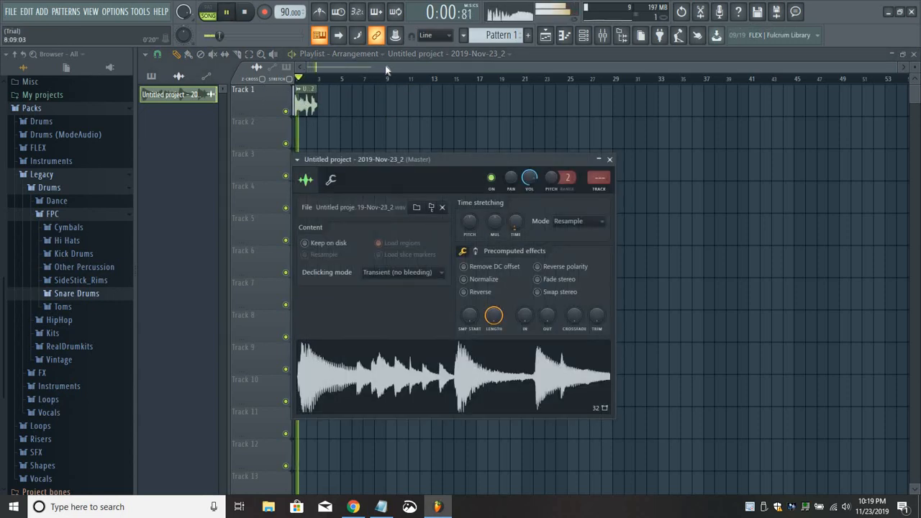
click(384, 67)
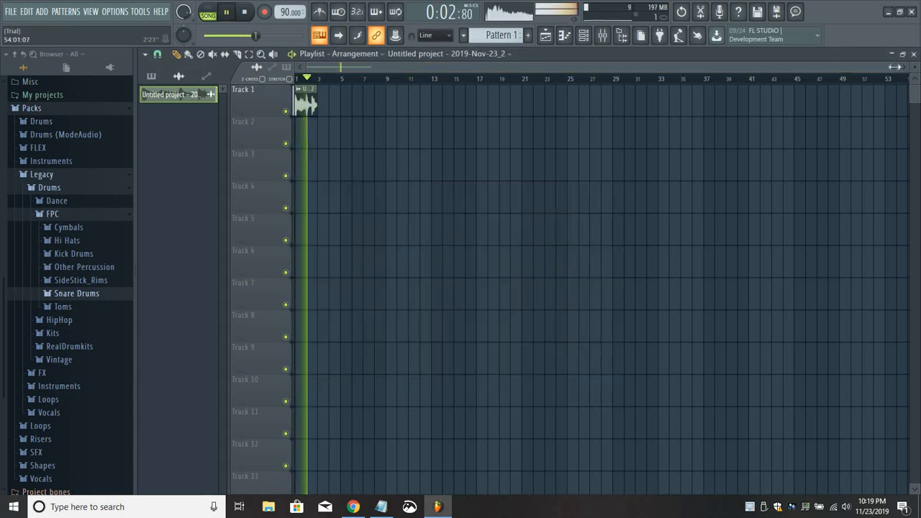
drag(894, 66, 521, 69)
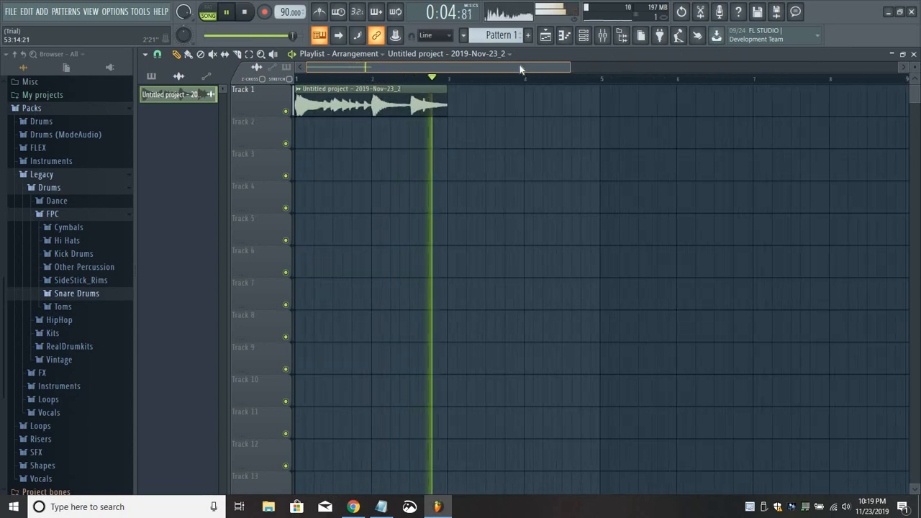
Open the mixer over the playlist and stop the playback.
click(584, 35)
click(583, 36)
click(602, 35)
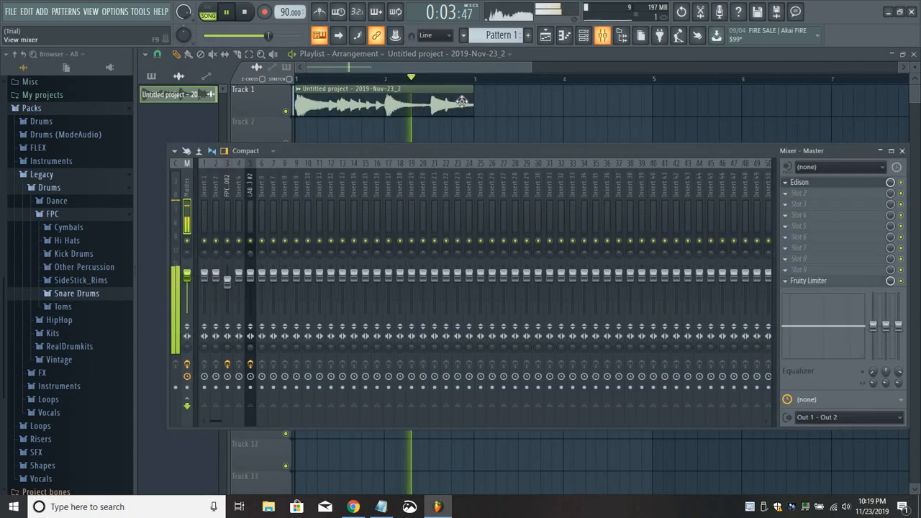
key(space)
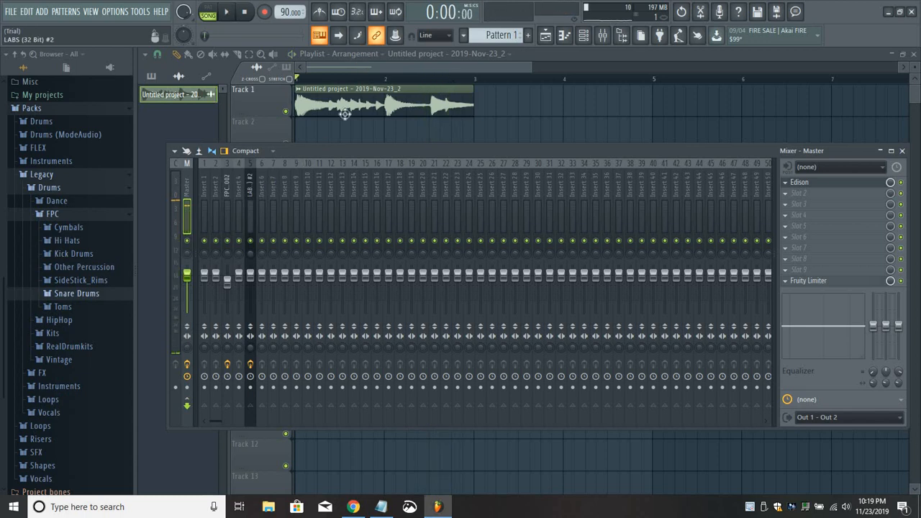
Set the sampled clip's time-stretching mode to e2 transient after trying e2 mono, and raise its pitch shift.
double_click(364, 100)
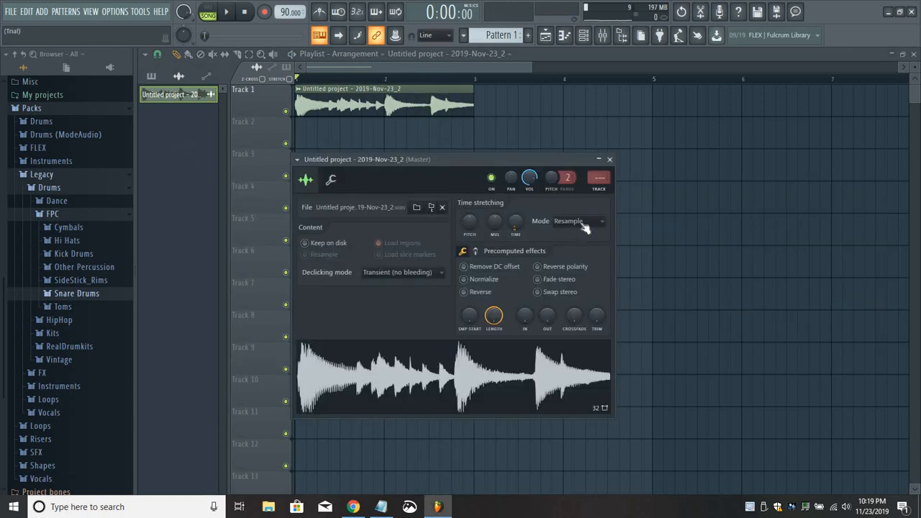
click(581, 221)
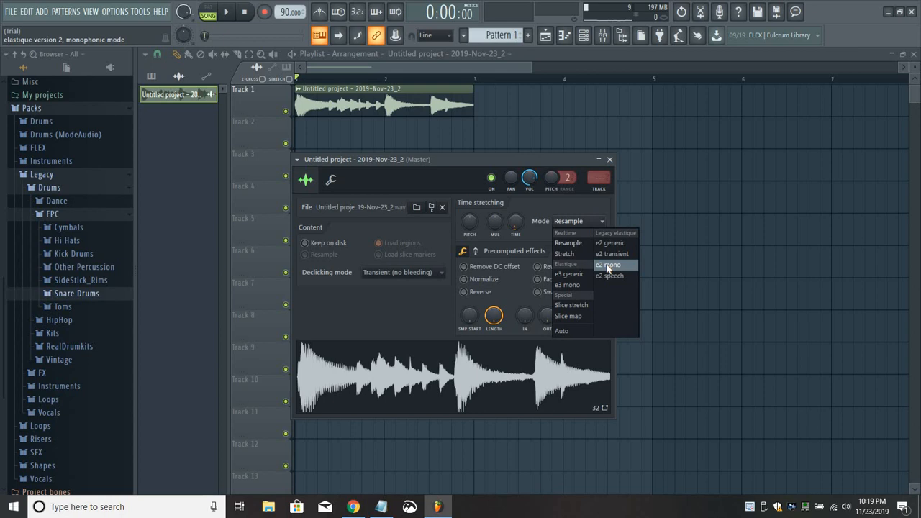
click(608, 265)
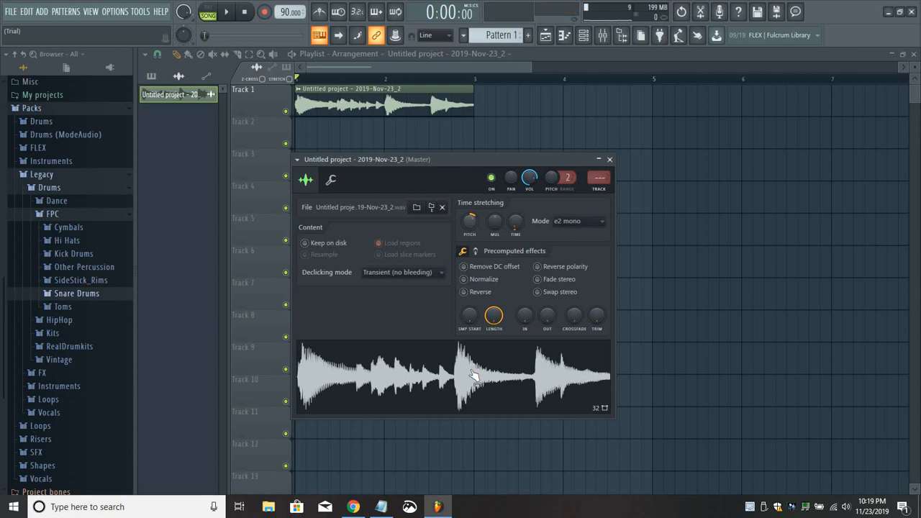
right_click(482, 232)
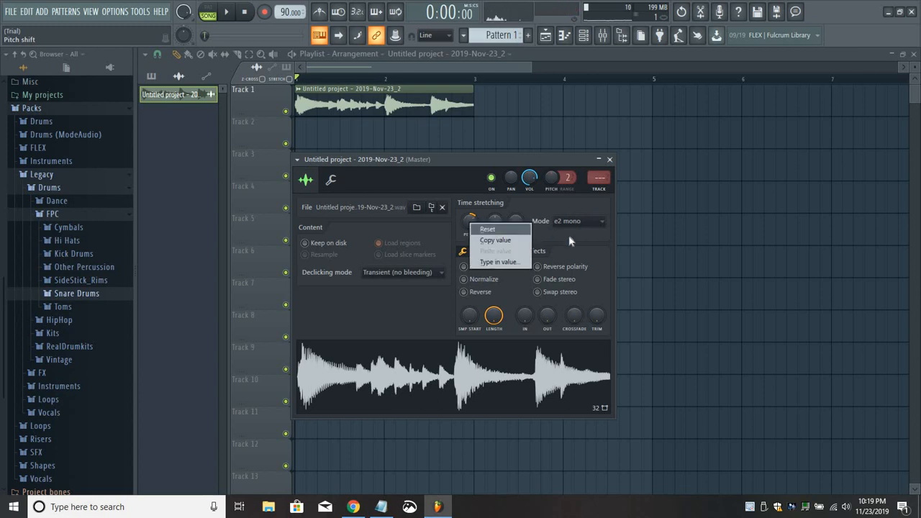
click(595, 222)
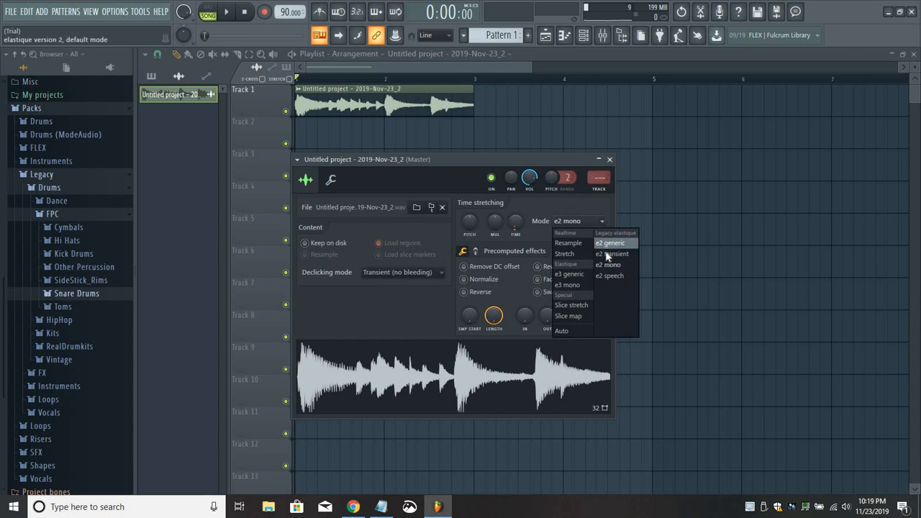
click(608, 254)
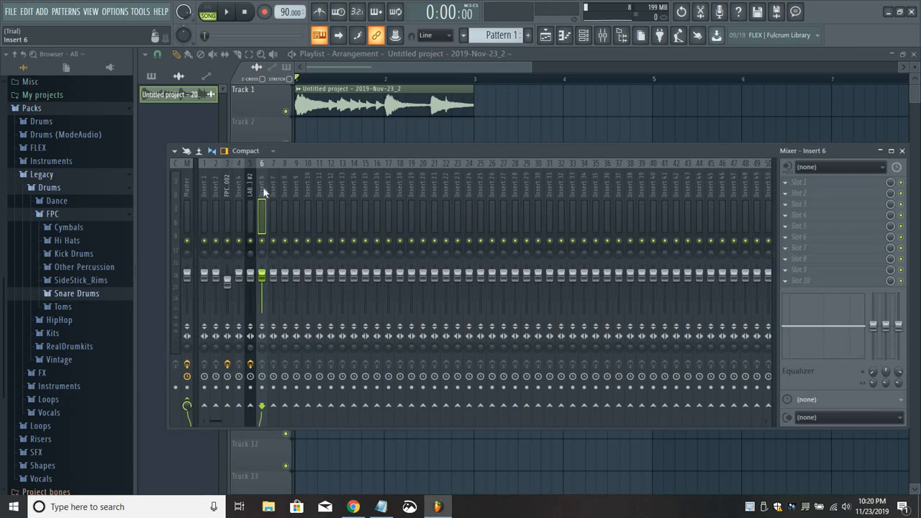
Route the sampled clip's channel to mixer insert 6 and load Fruity Parametric EQ 2 in its first effect slot.
right_click(264, 192)
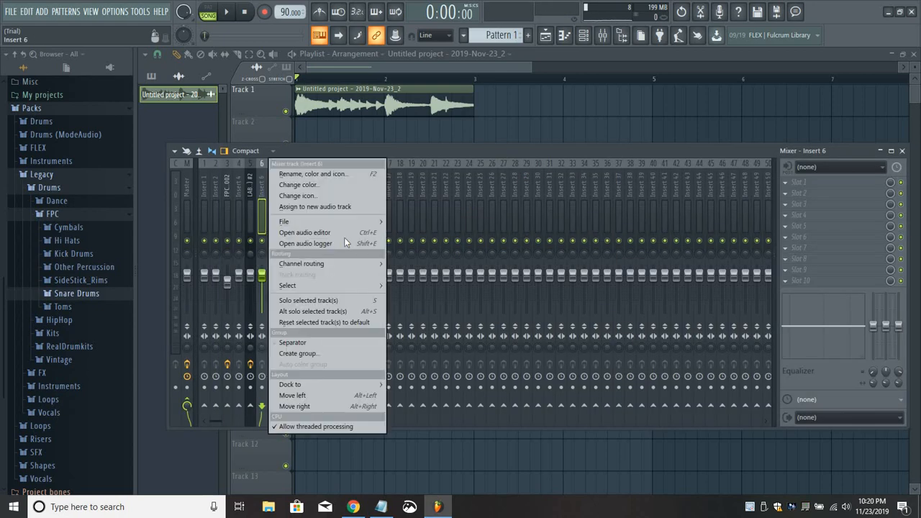
mouse_move(368, 264)
click(546, 261)
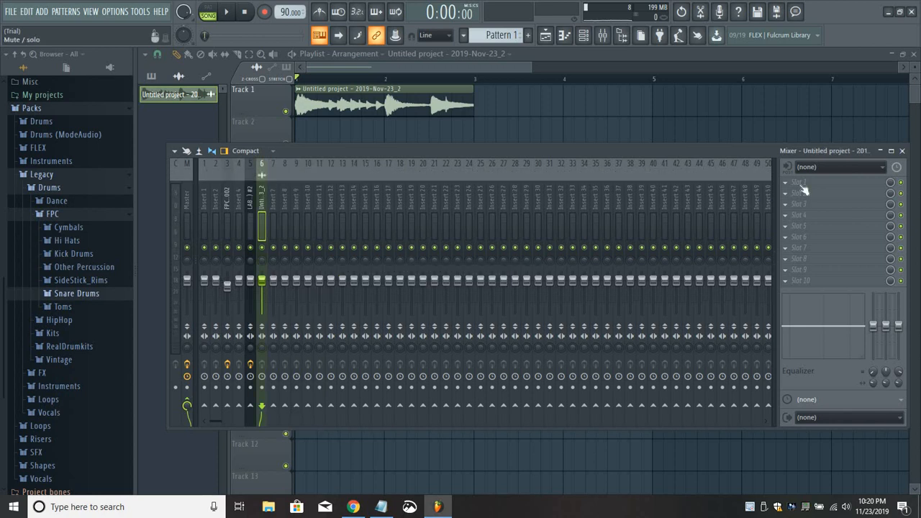
click(788, 185)
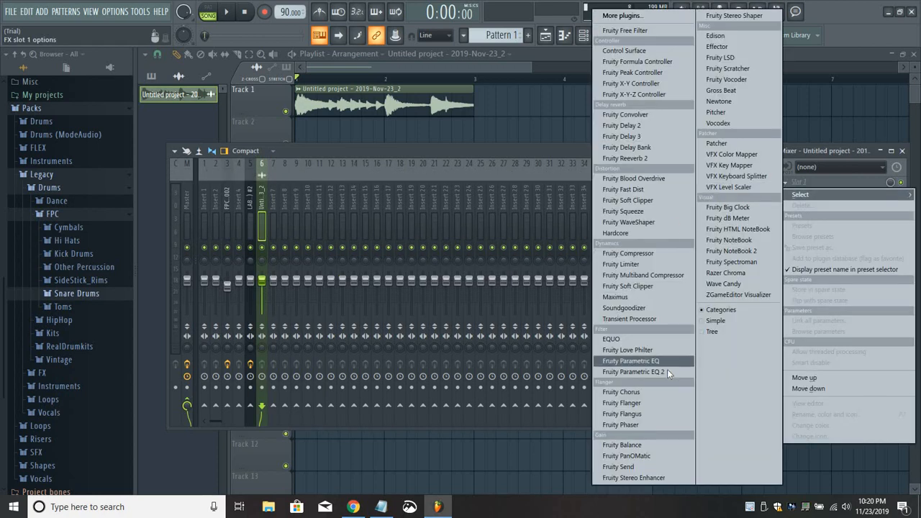
click(626, 372)
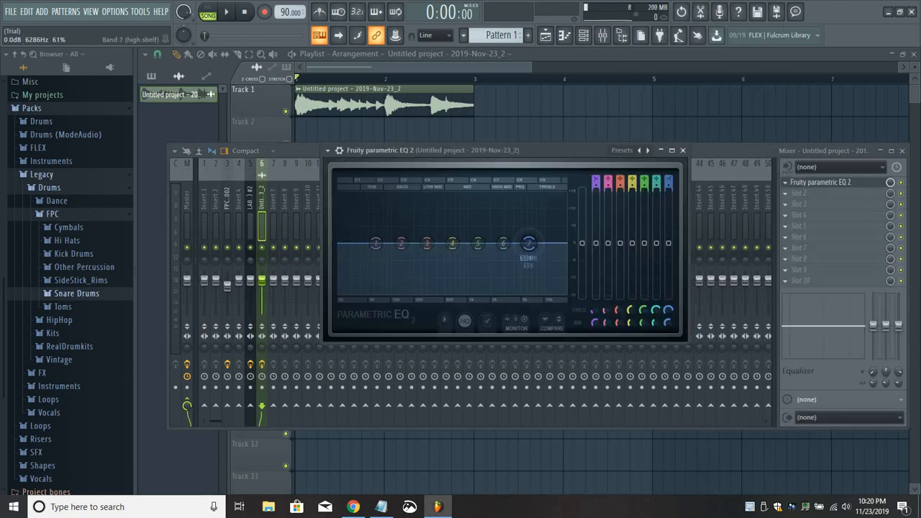
Shape the EQ while the clip plays, cutting high-shelf band 7, boosting bands 4 and 6, and lowering bands 1, 2 and 5.
drag(528, 243, 524, 279)
drag(502, 243, 476, 237)
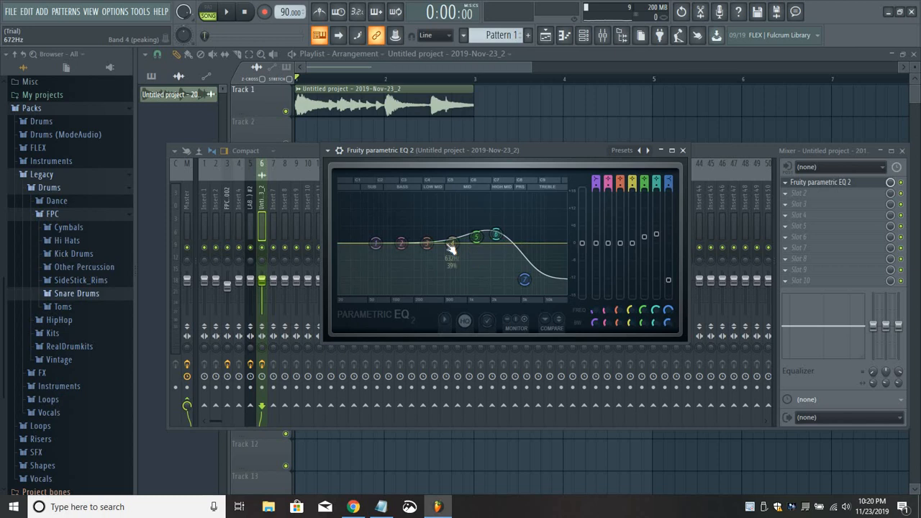
key(space)
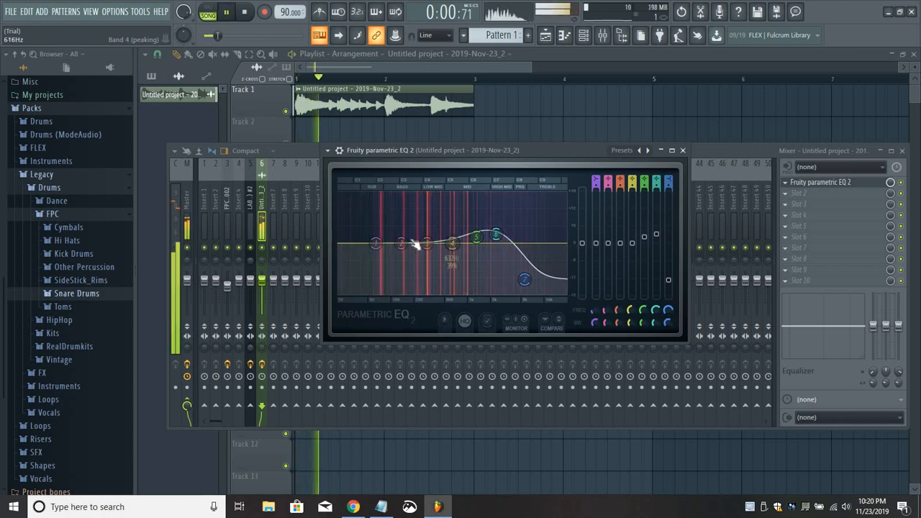
drag(400, 243, 378, 251)
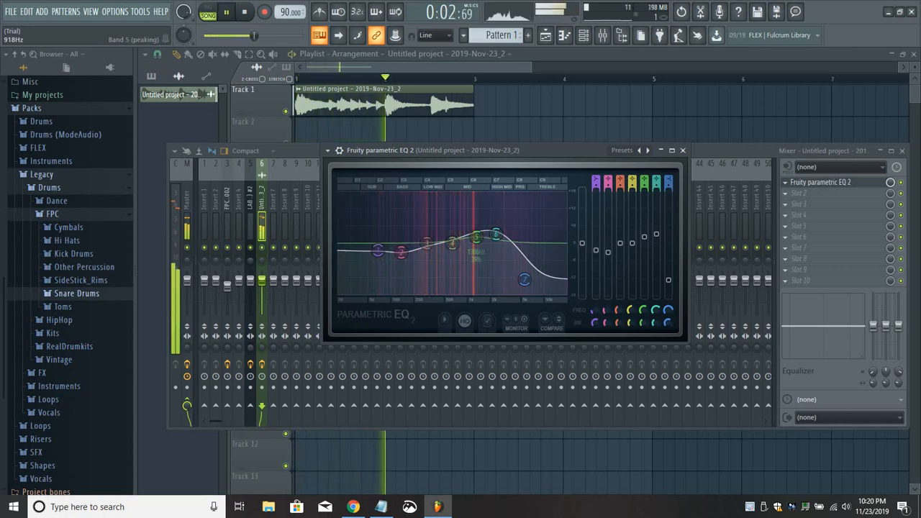
drag(453, 243, 473, 255)
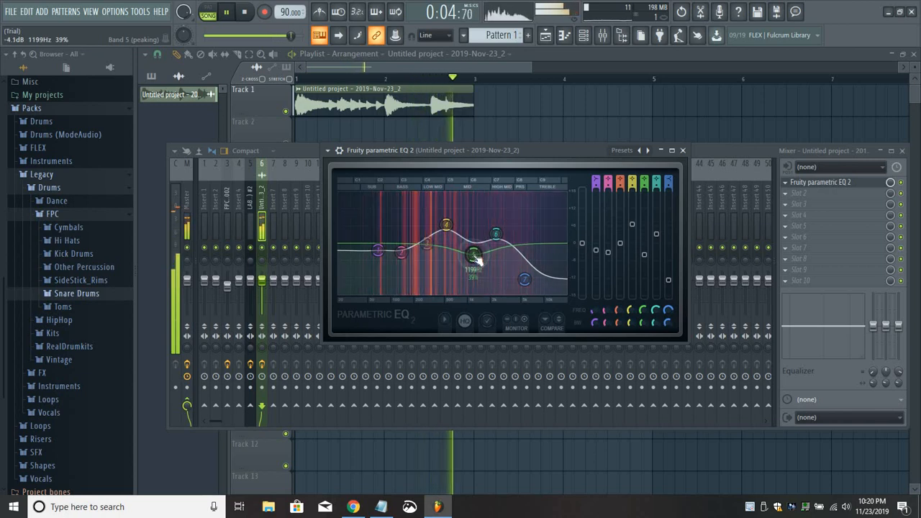
Deepen the EQ's band 5 and 7 cuts, shift band 7 lower in frequency, raise band 4 slightly, and close the EQ.
drag(525, 280, 509, 288)
drag(447, 225, 446, 222)
drag(474, 256, 471, 264)
drag(509, 288, 503, 292)
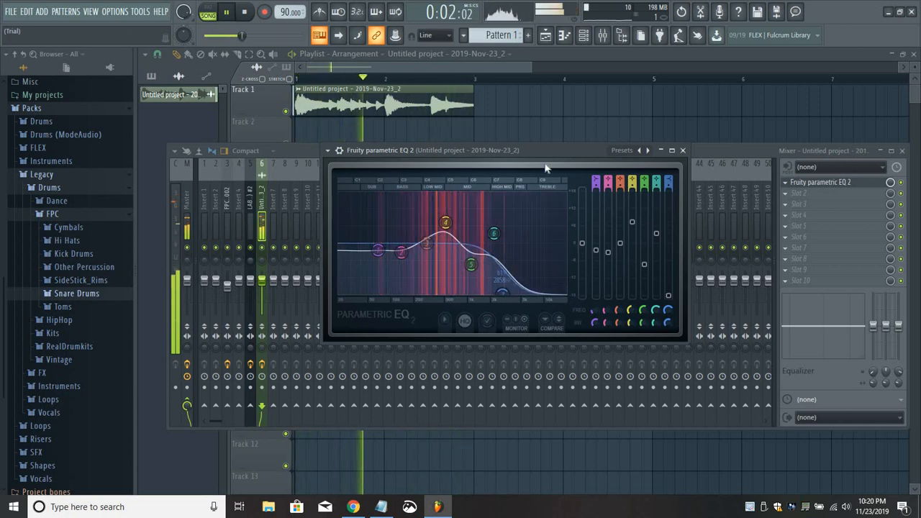
drag(534, 166, 536, 201)
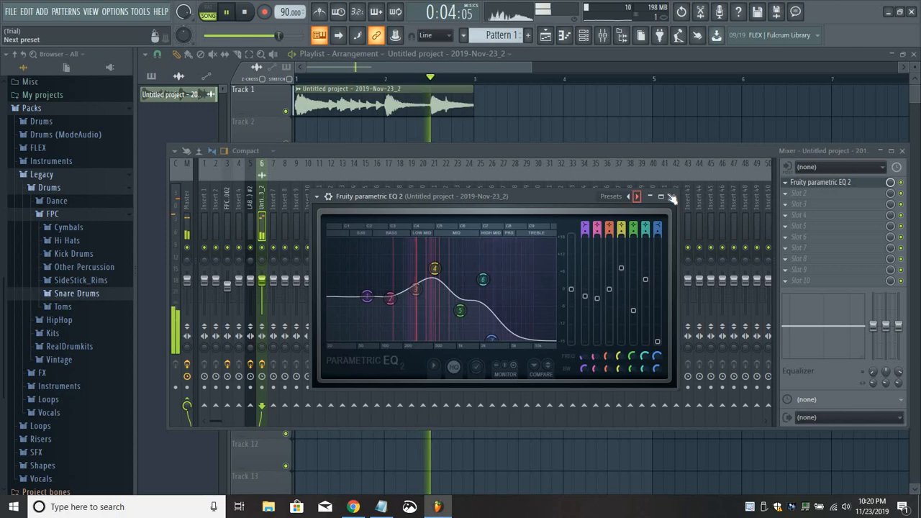
click(684, 185)
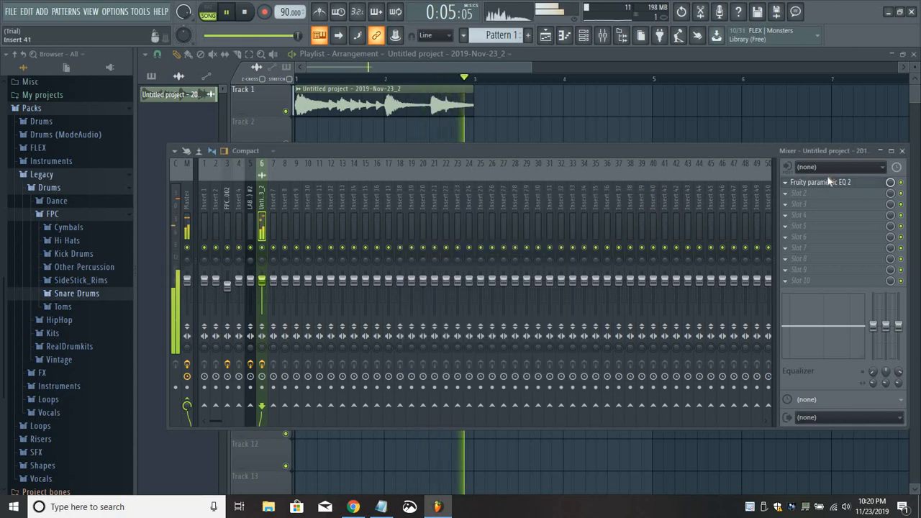
Add a second Fruity Parametric EQ 2 in slot 2 and cut band 3 narrowly in the low mids by about 7.7 dB.
click(786, 194)
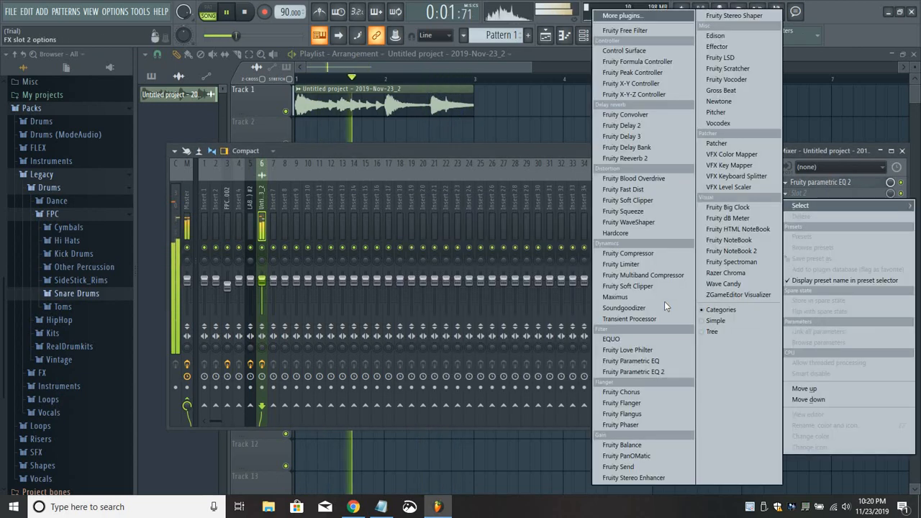
click(633, 371)
drag(356, 305, 357, 313)
drag(543, 388, 542, 417)
drag(354, 311, 356, 328)
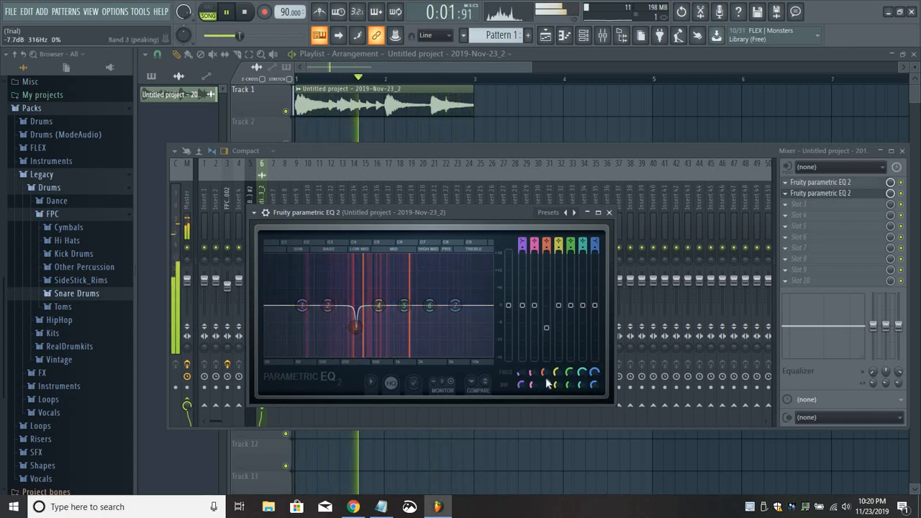
drag(545, 373, 545, 381)
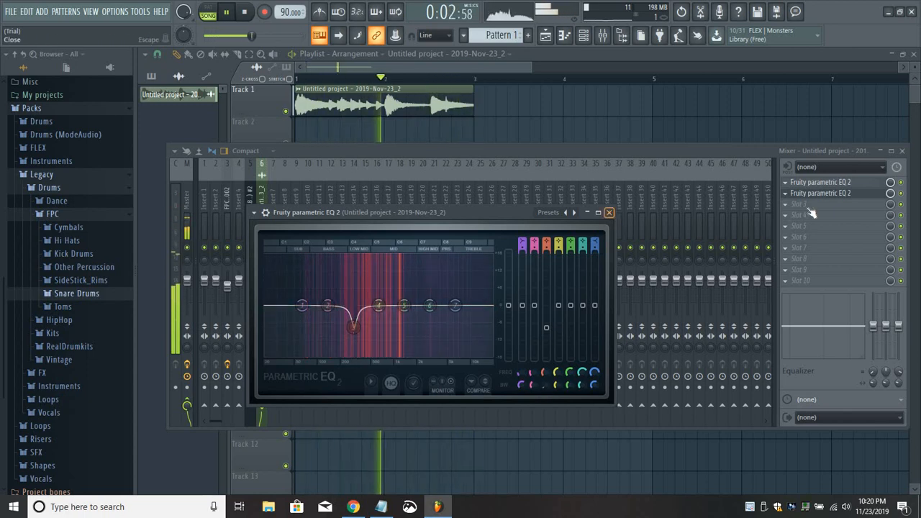
click(609, 212)
Load Fruity Multiband Compressor in slot 3 of the sample's insert and apply its Soft limiter preset.
click(797, 204)
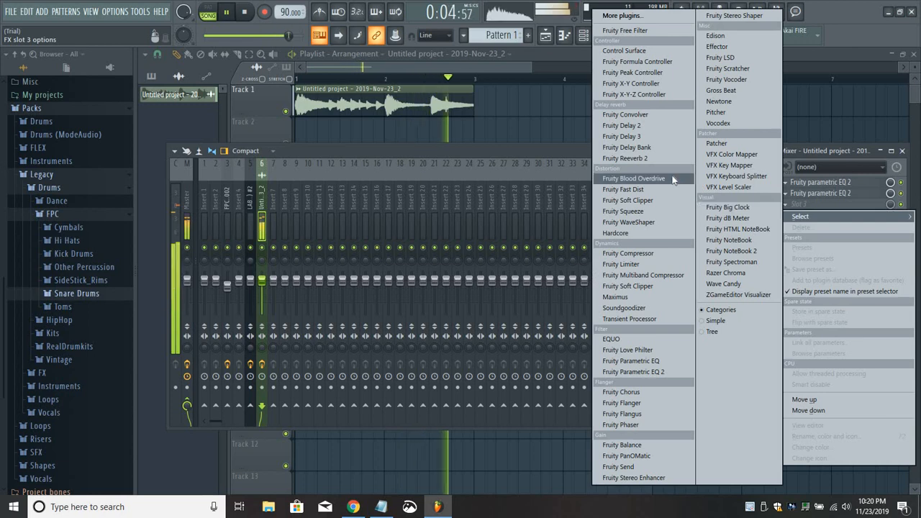
click(651, 275)
click(149, 108)
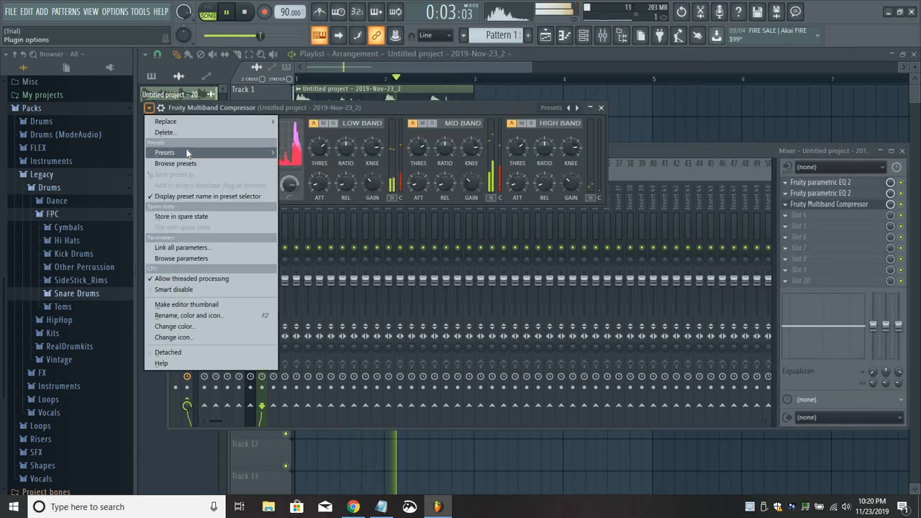
mouse_move(185, 152)
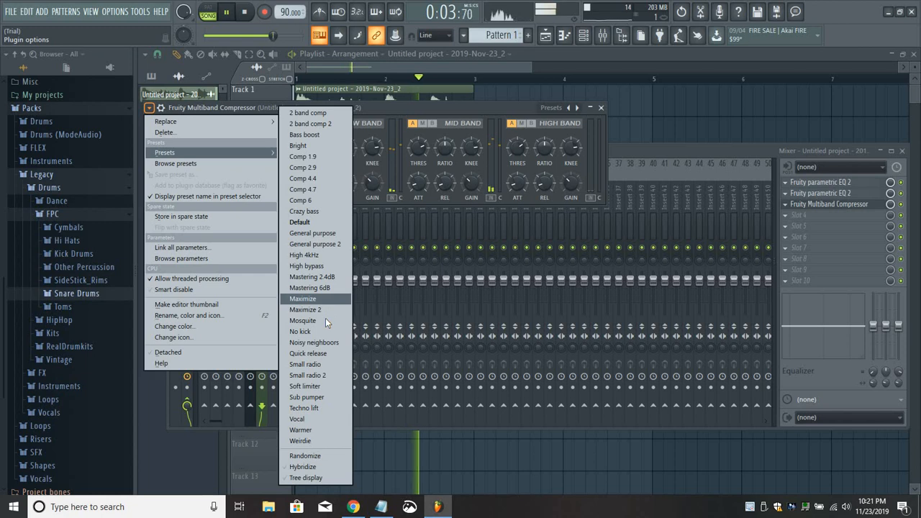
click(317, 386)
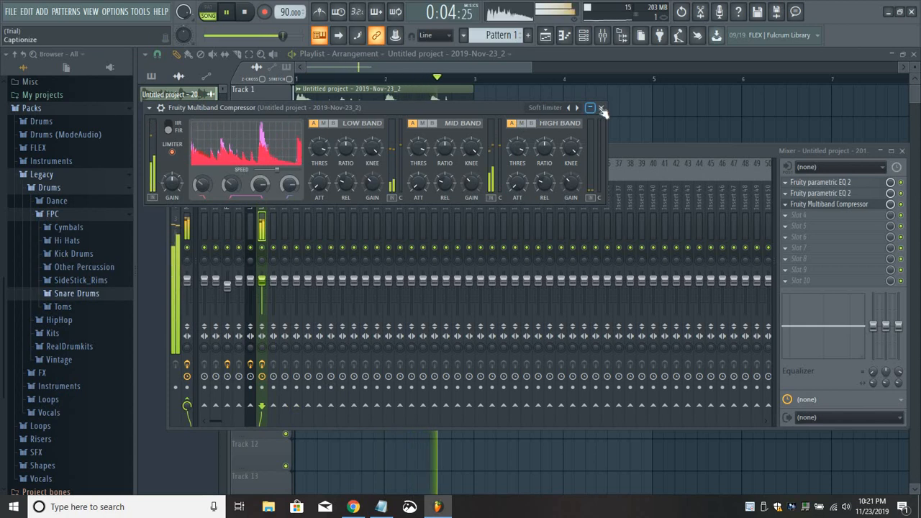
Raise the compressor's output gain to about 4.4 dB and lower the sample insert's fader to about -9.5 dB.
drag(171, 185, 171, 166)
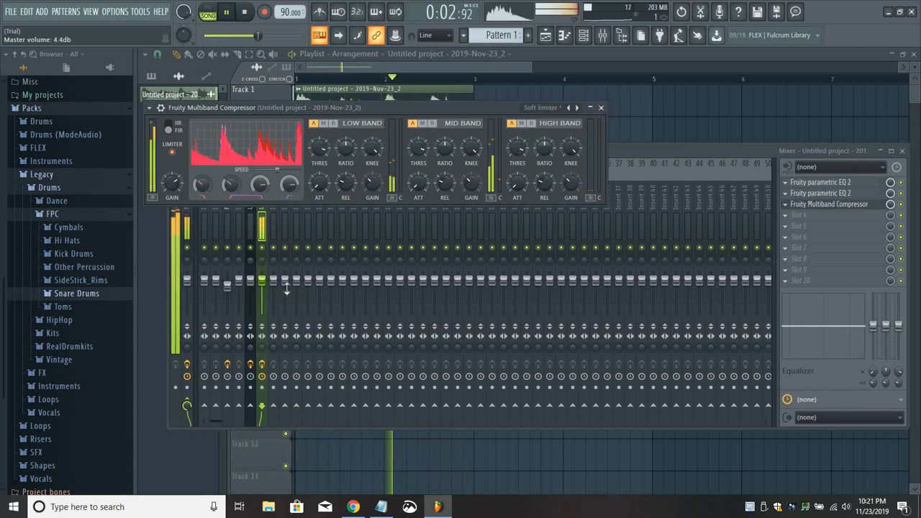
drag(262, 280, 261, 293)
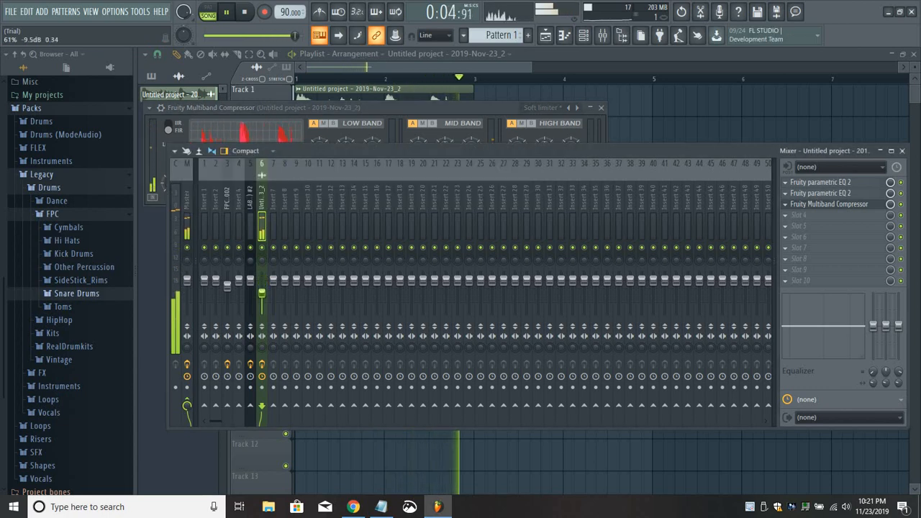
click(603, 109)
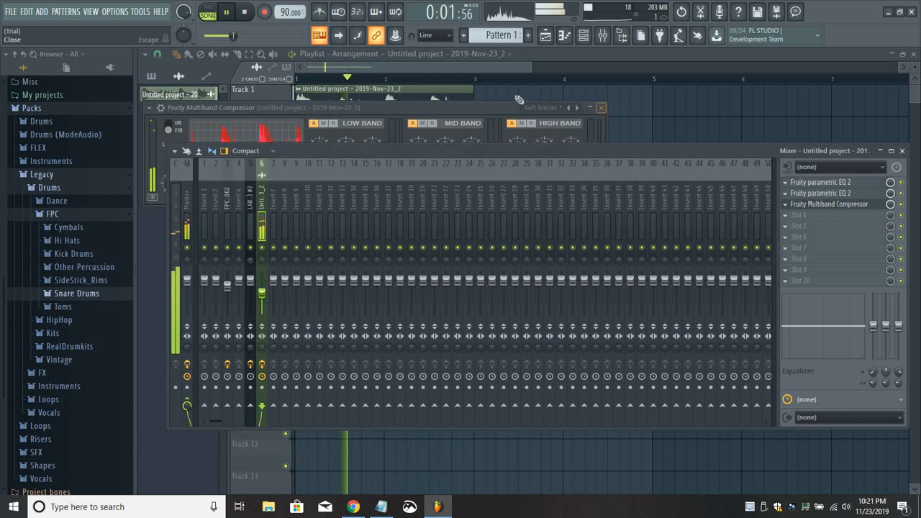
click(478, 71)
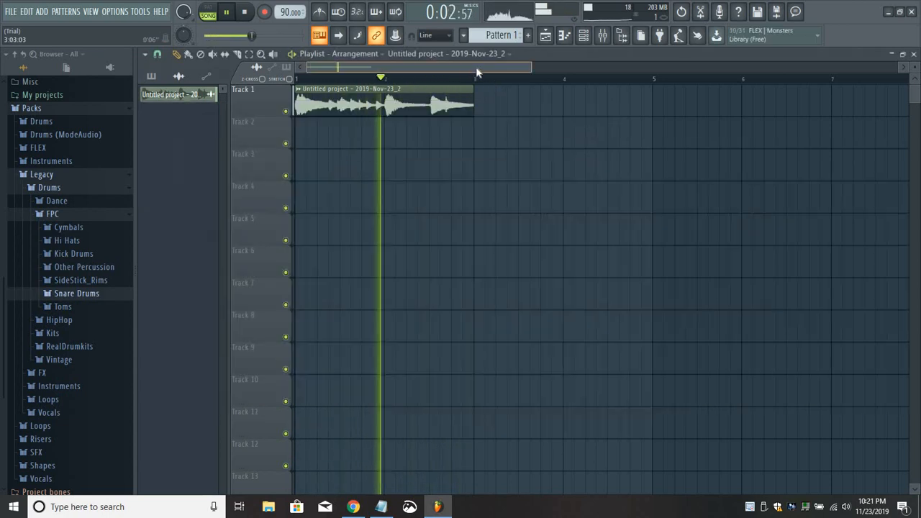
click(602, 35)
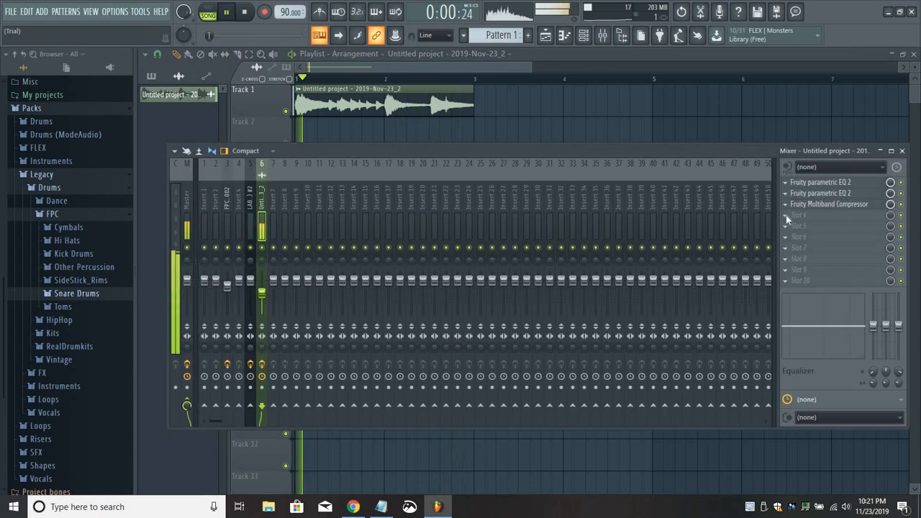
Load Fruity Flanger in slot 4 of the sample's insert and apply its Modulation preset.
click(785, 215)
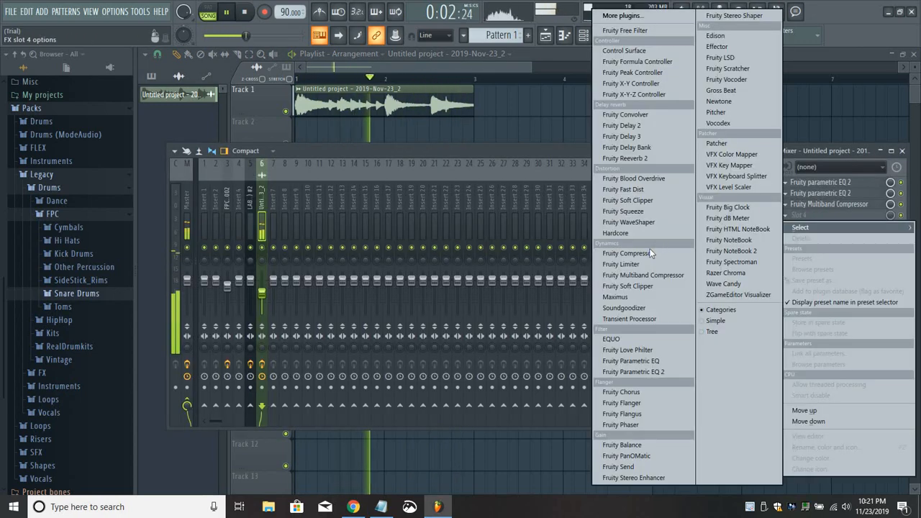
click(631, 403)
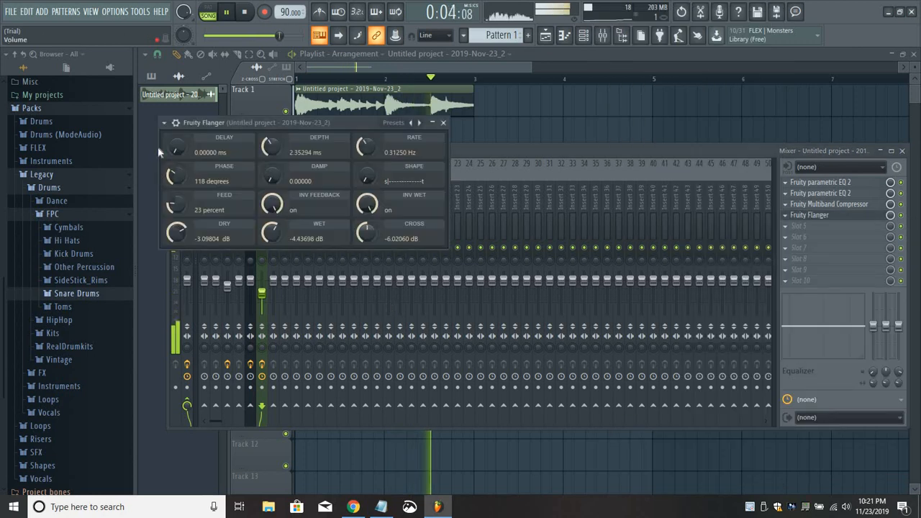
click(165, 123)
mouse_move(258, 167)
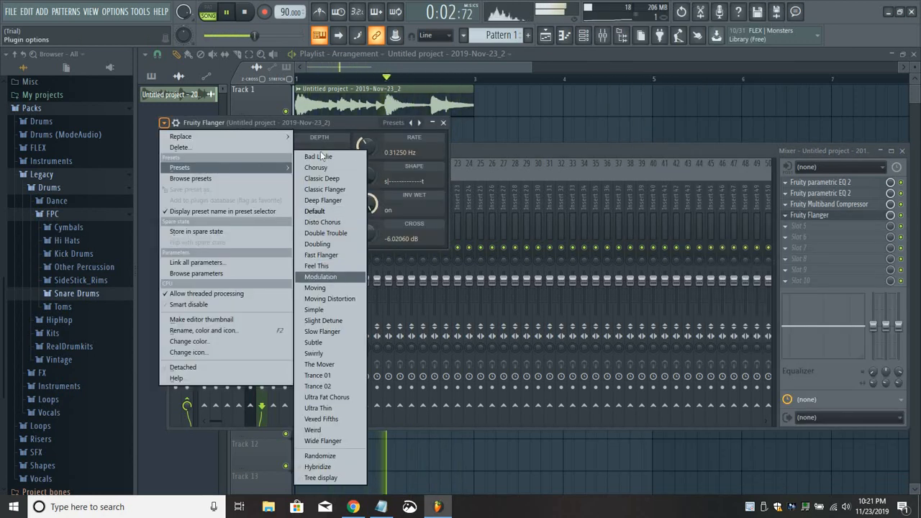
click(320, 276)
Reduce the flanger's rate to about 0.877 Hz and close its window.
drag(332, 122, 436, 151)
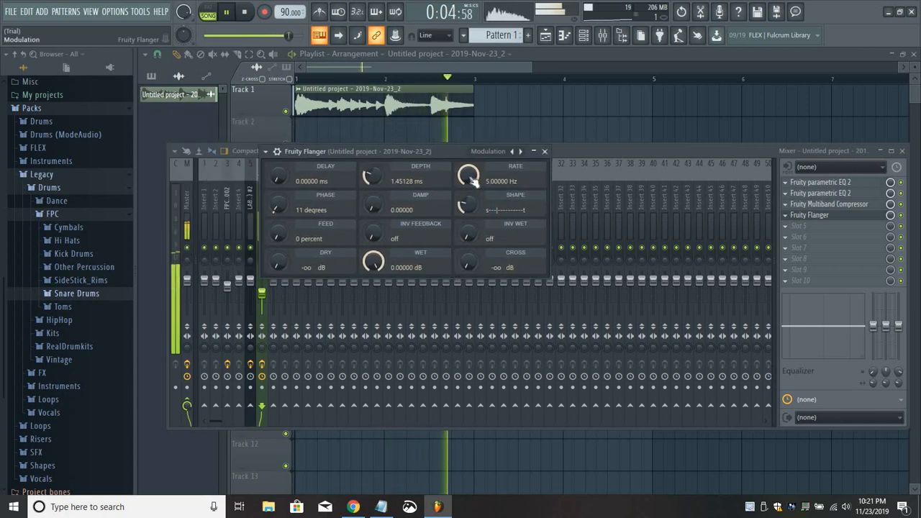
drag(469, 178, 469, 230)
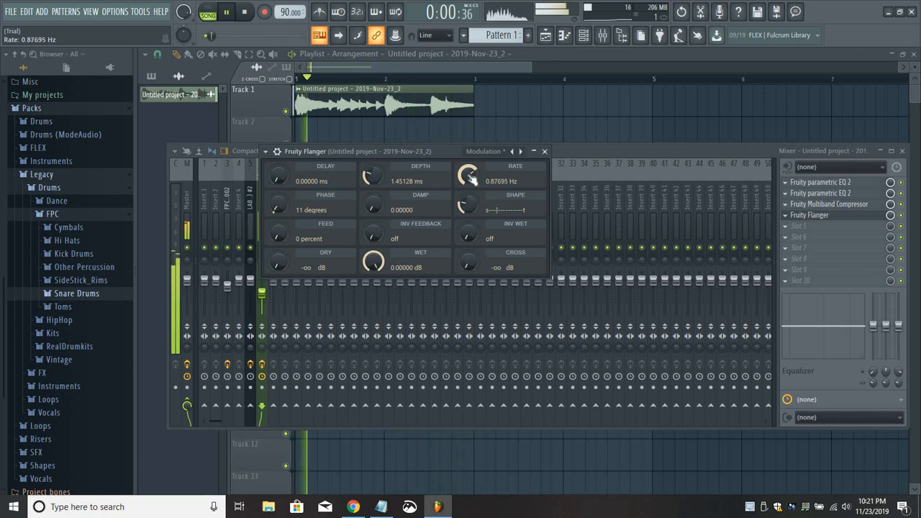
click(544, 153)
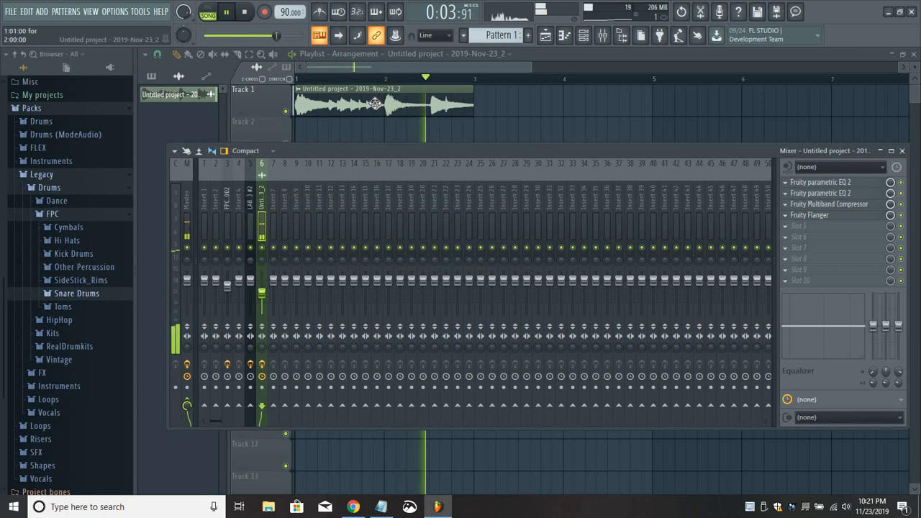
Lower the time-stretching pitch of the sampled clip slightly in its channel settings and close them.
double_click(364, 106)
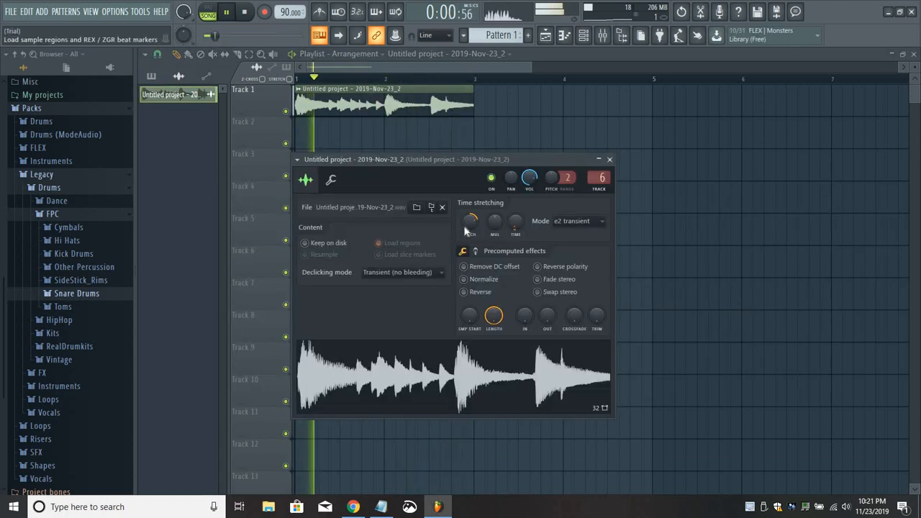
drag(472, 224, 472, 245)
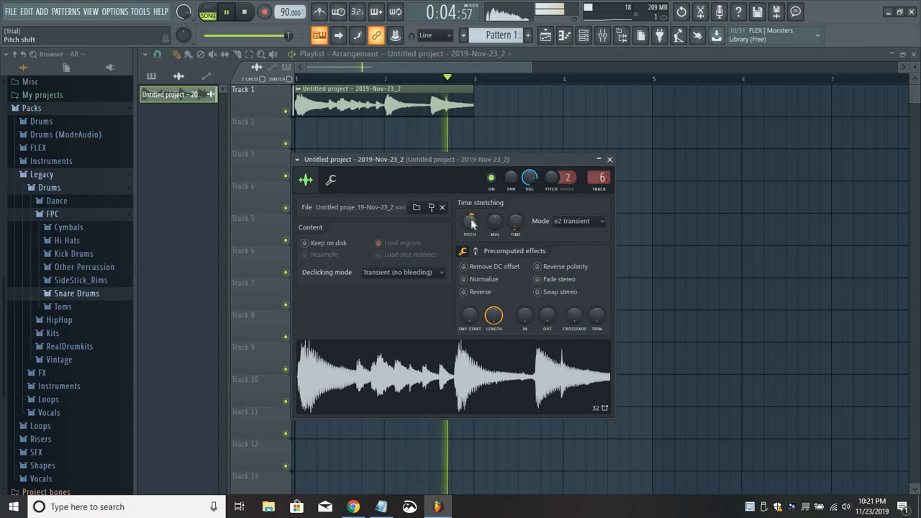
click(609, 160)
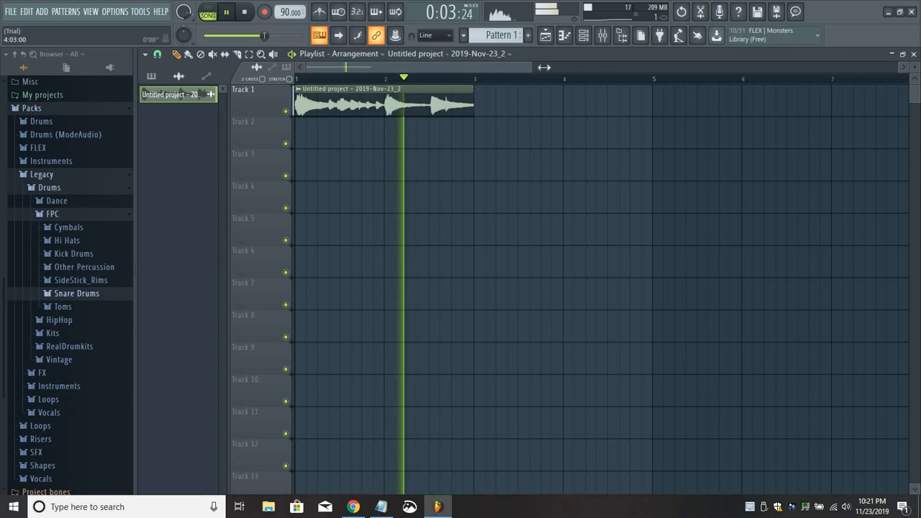
Stop playback, select the empty Pattern 4 and place it on Track 2 at bar 1 beneath the sample.
drag(532, 67, 536, 69)
key(space)
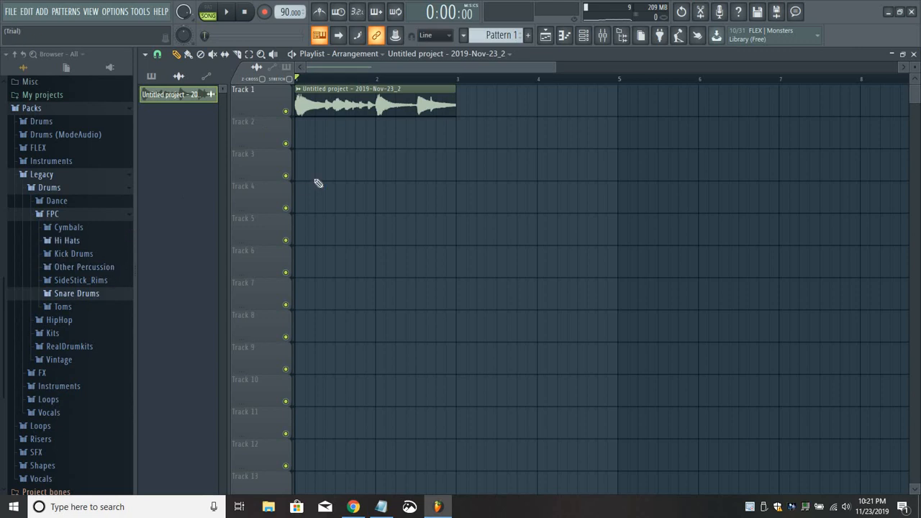
click(584, 36)
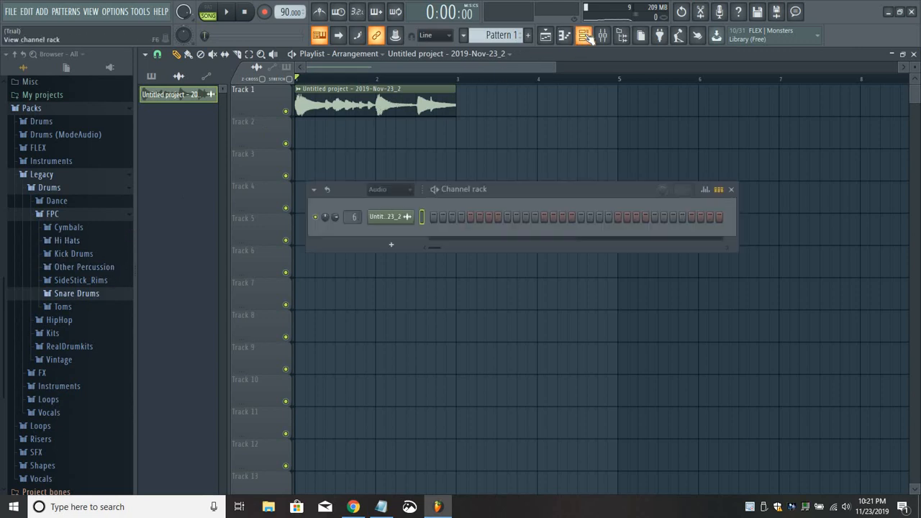
click(352, 140)
right_click(366, 143)
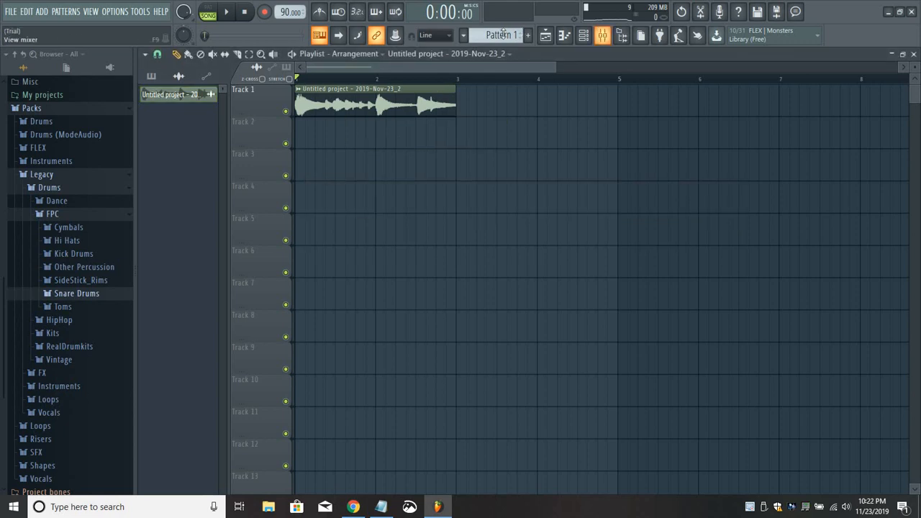
drag(501, 36, 502, 30)
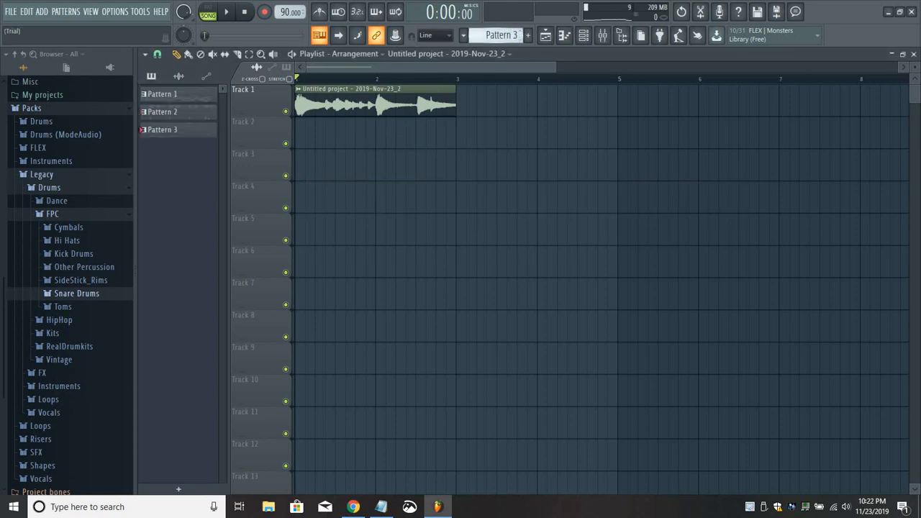
scroll(502, 35, up, 1)
click(324, 139)
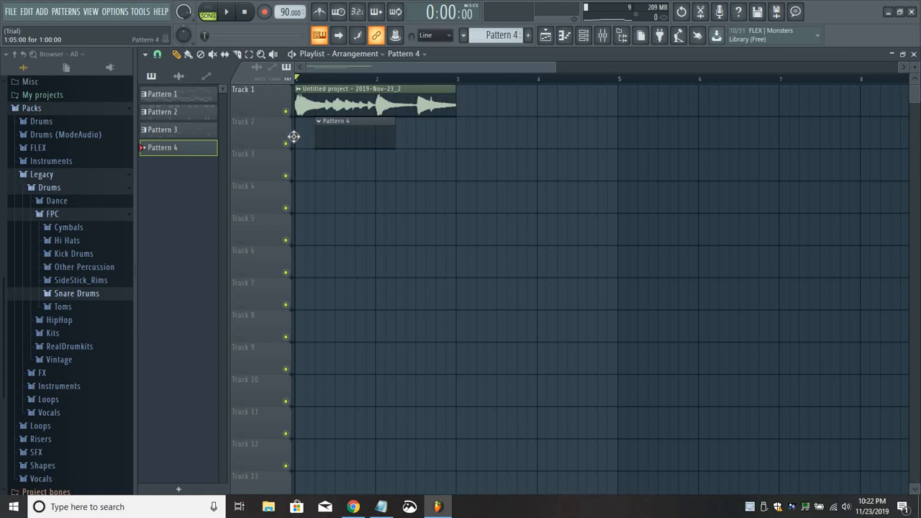
Show the channel rack and browse the kick drum samples in the Legacy FPC pack.
click(584, 38)
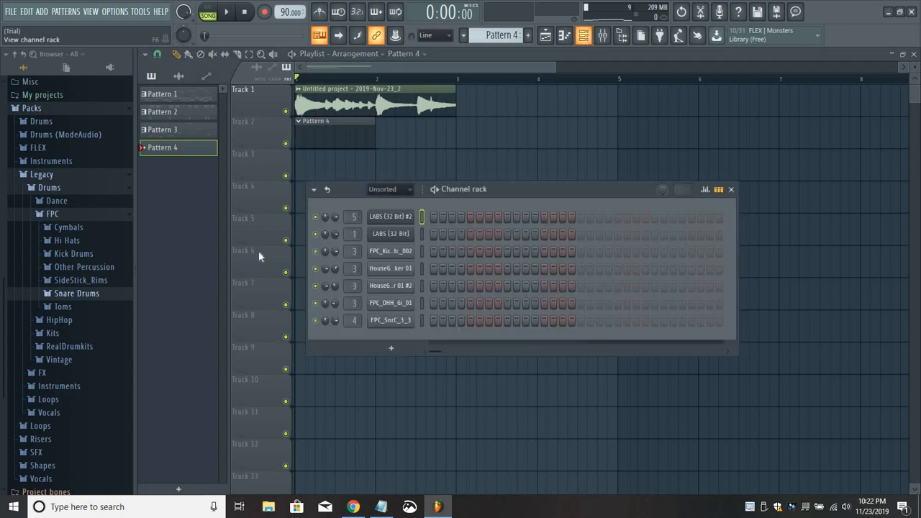
scroll(92, 360, down, 3)
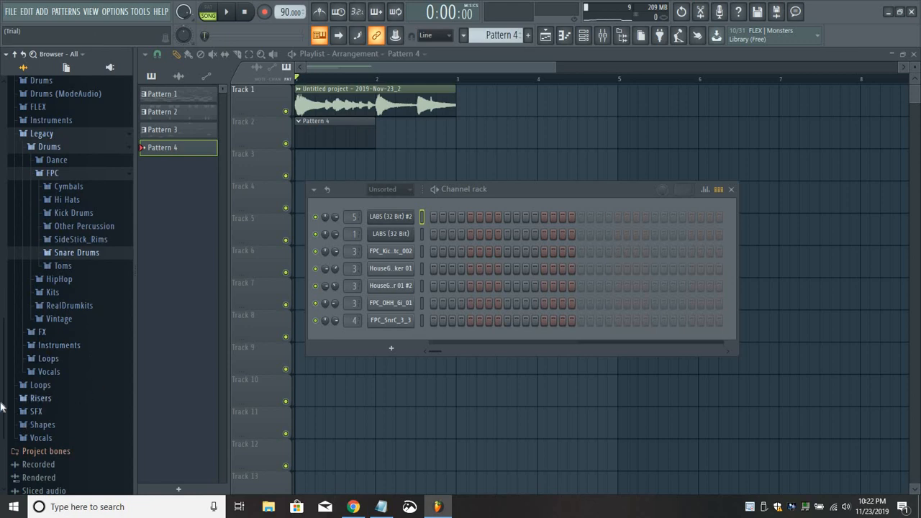
click(76, 215)
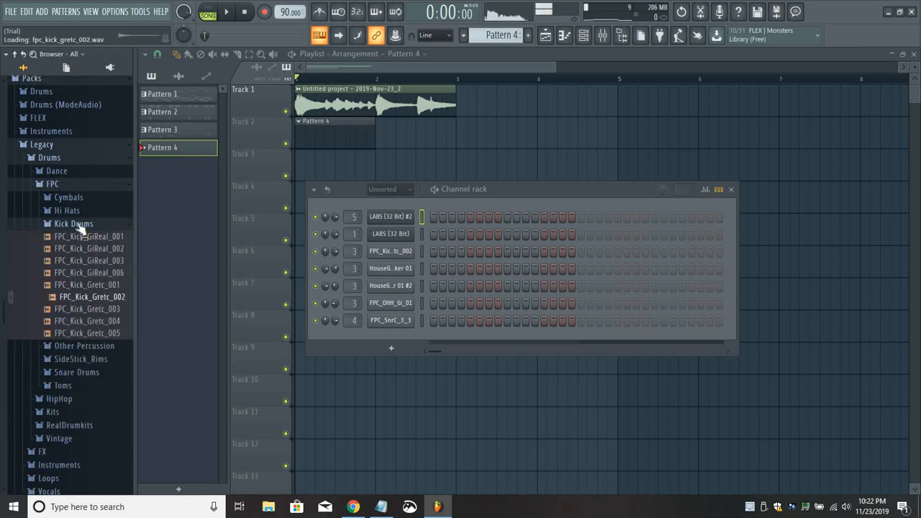
click(23, 239)
mouse_move(2, 353)
mouse_down()
mouse_move(2, 344)
mouse_move(2, 357)
mouse_up()
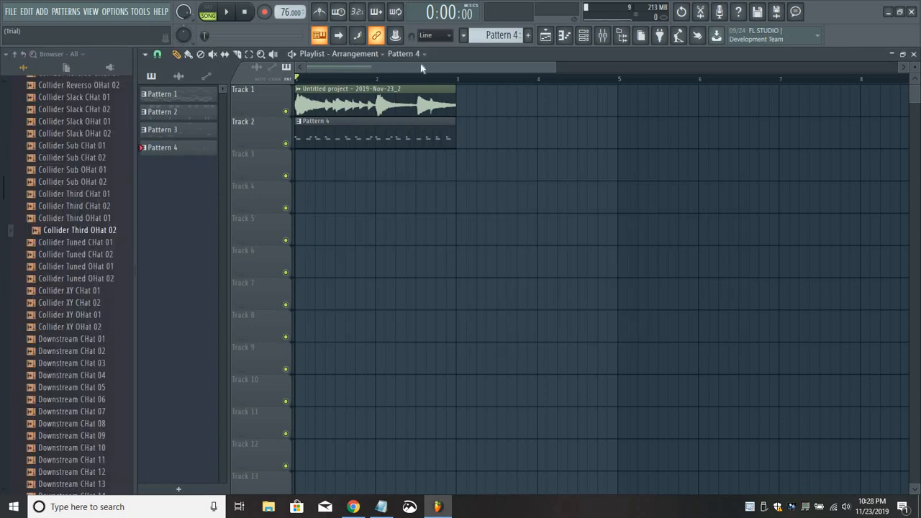
Play the sample together with the drum pattern, bring up the mixer and channel rack, and stop playback.
key(space)
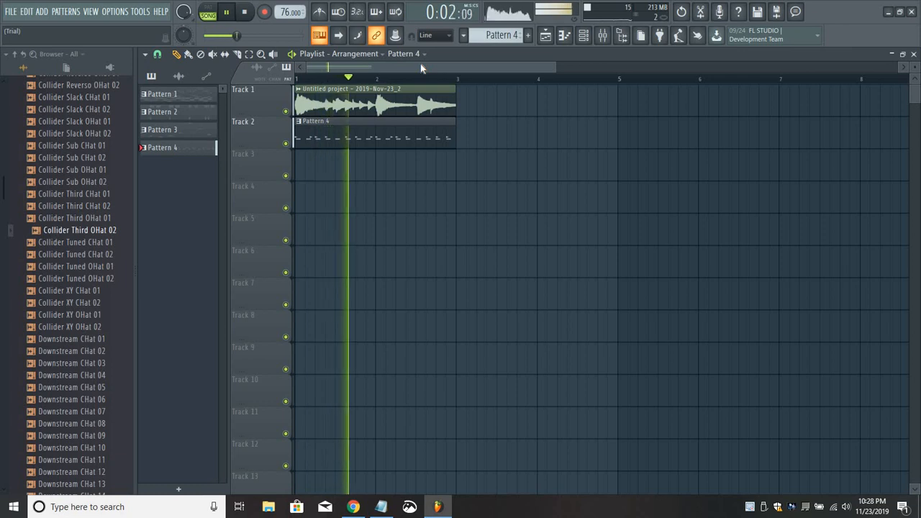
key(F9)
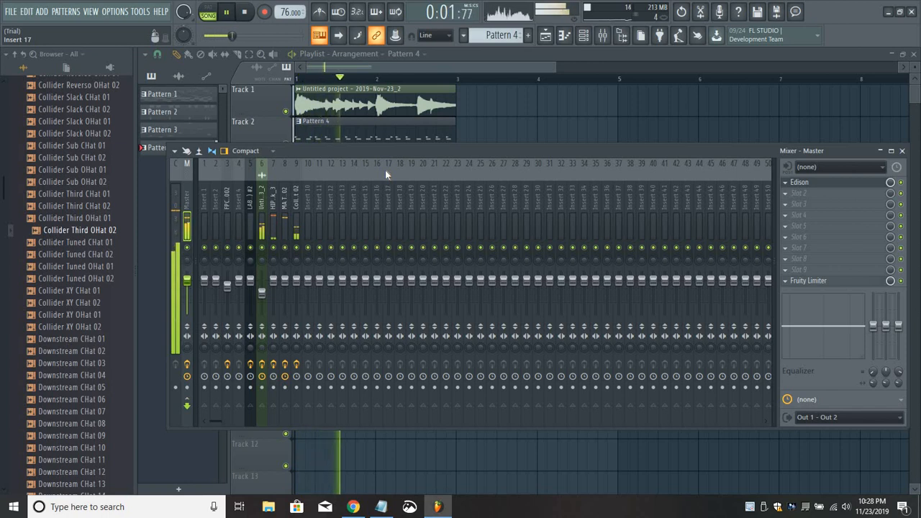
click(592, 36)
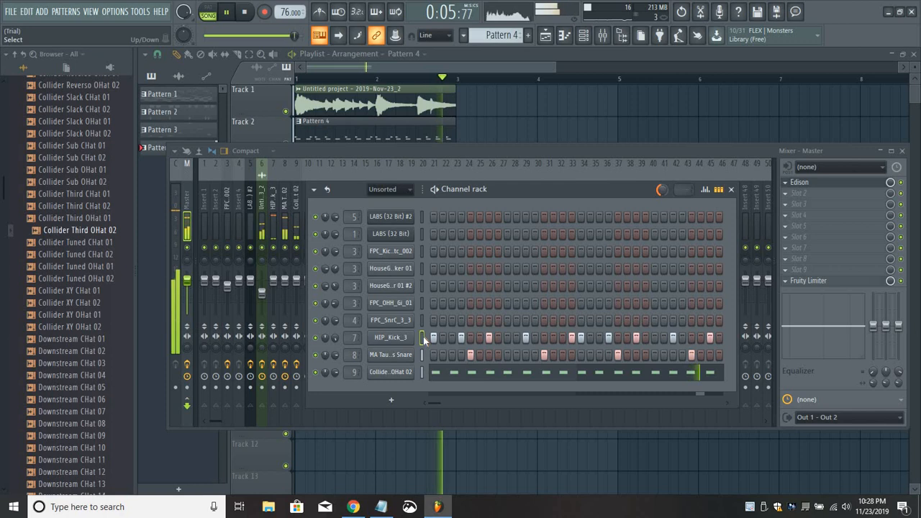
key(space)
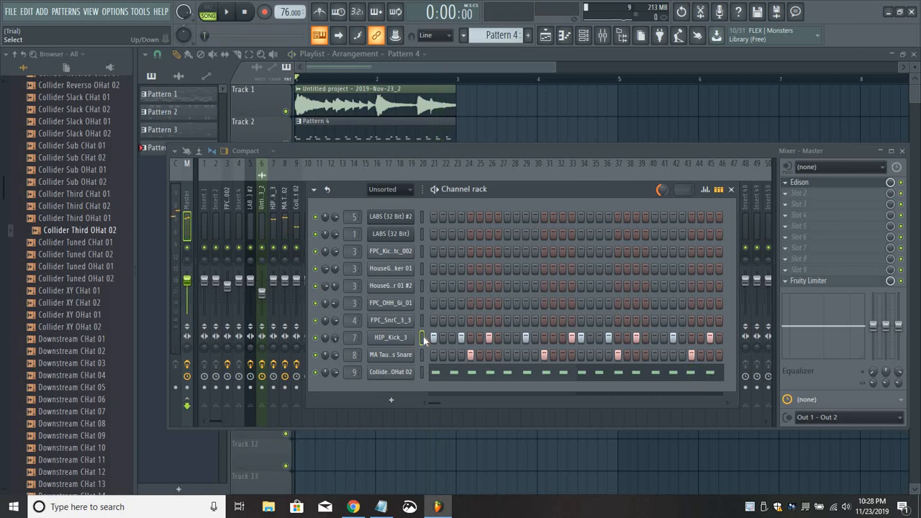
Select the HIP_Kick_3, snare and Collider Third OHat 02 channels in turn, ending back on the kick.
click(423, 336)
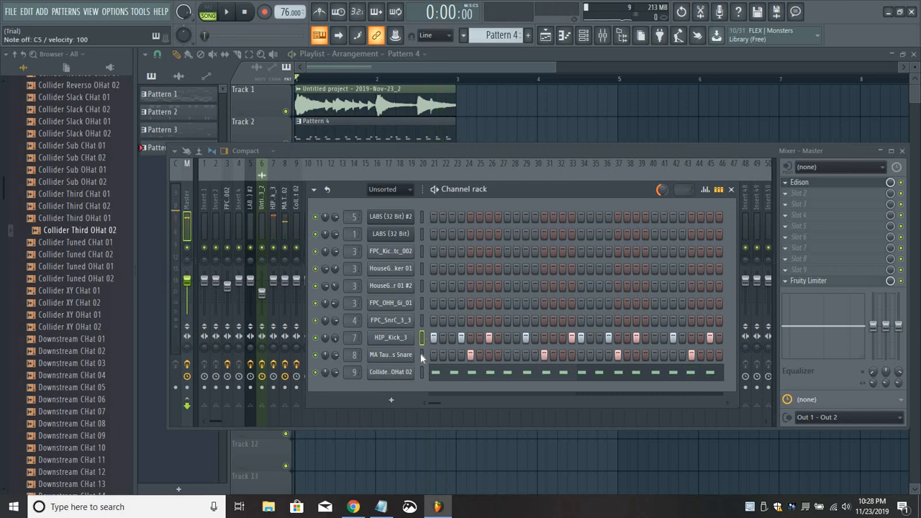
click(420, 354)
click(422, 372)
click(423, 337)
Review the Fruity parametric EQ 2 settings on the kick, snare and open-hat inserts and close the mixer.
click(267, 208)
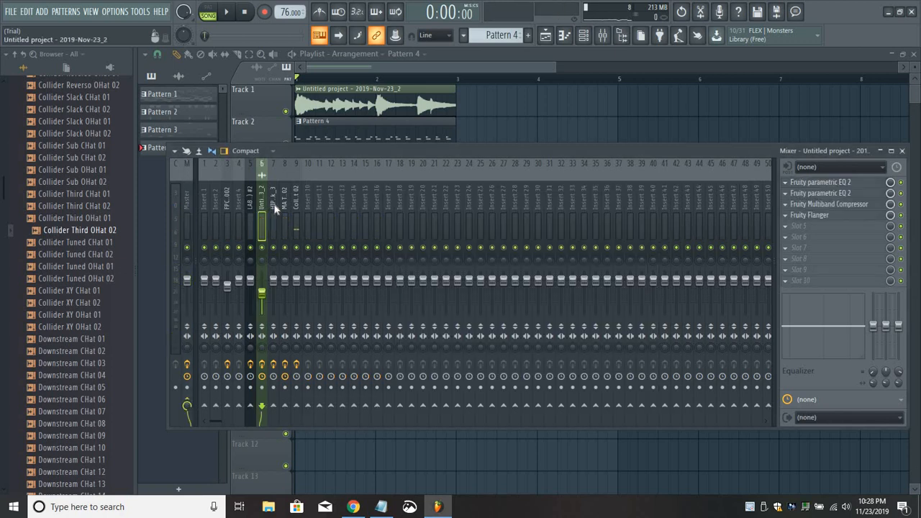
click(821, 183)
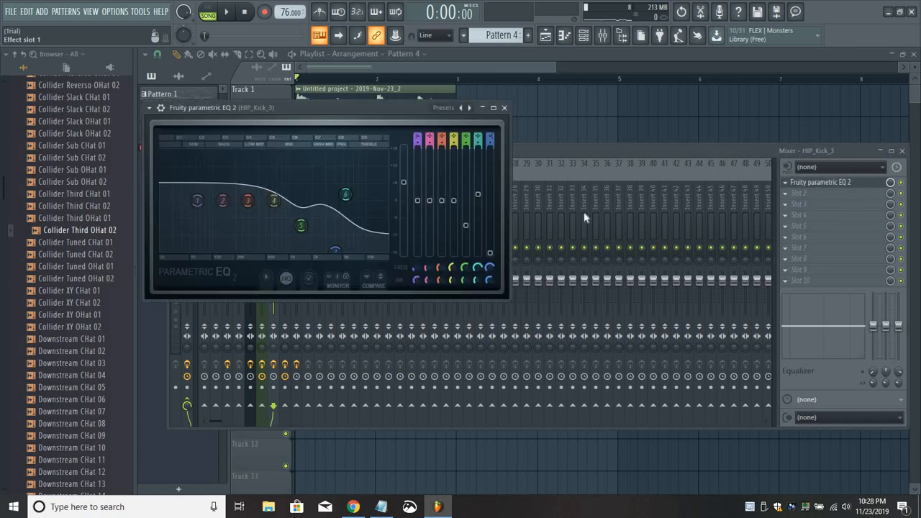
click(820, 183)
click(284, 205)
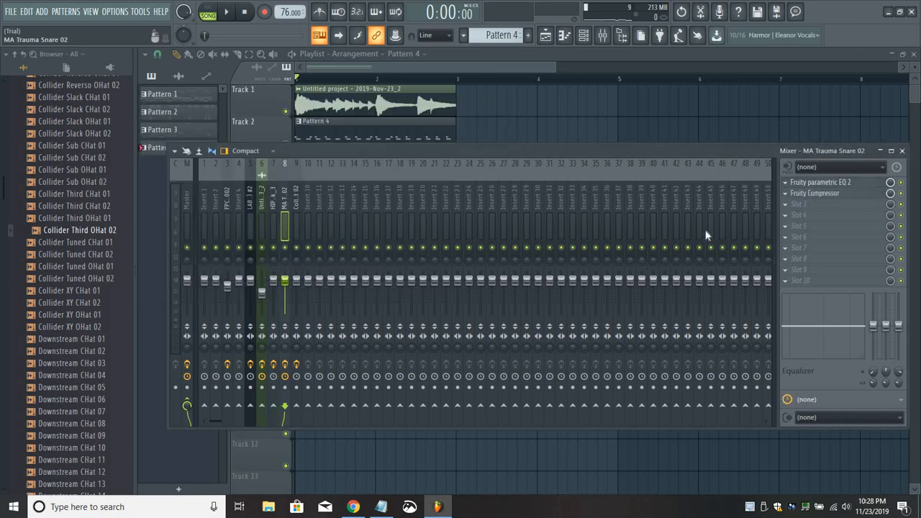
click(821, 183)
click(820, 184)
click(297, 207)
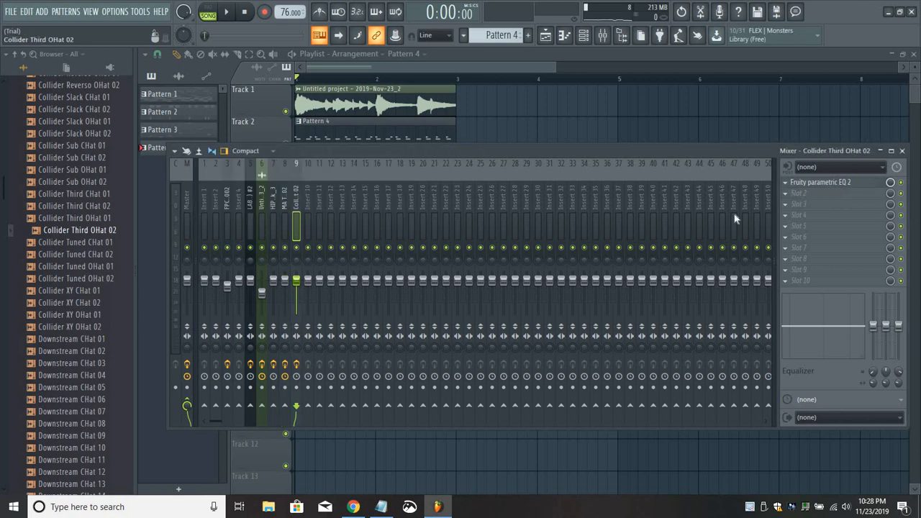
click(816, 184)
click(817, 183)
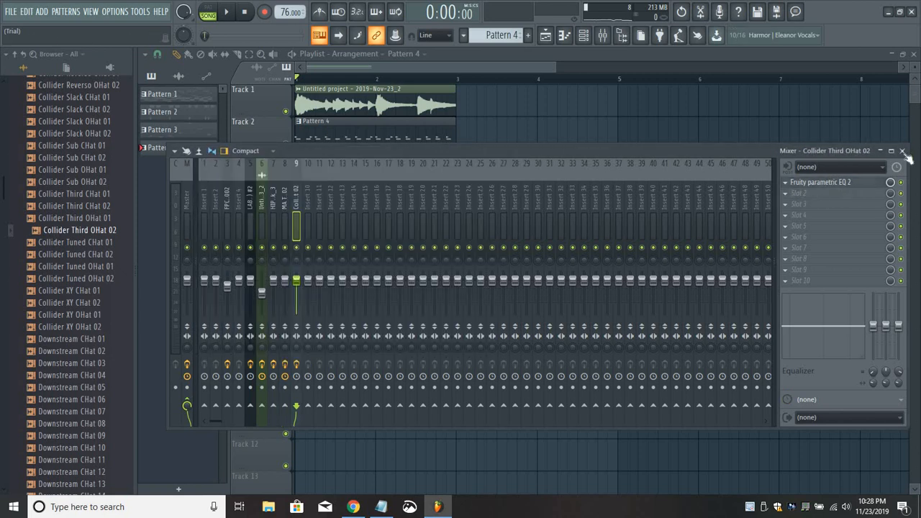
click(902, 151)
Play the beat while examining the Collider Third OHat 02 notes in the piano roll, and stop playback.
drag(577, 190, 584, 181)
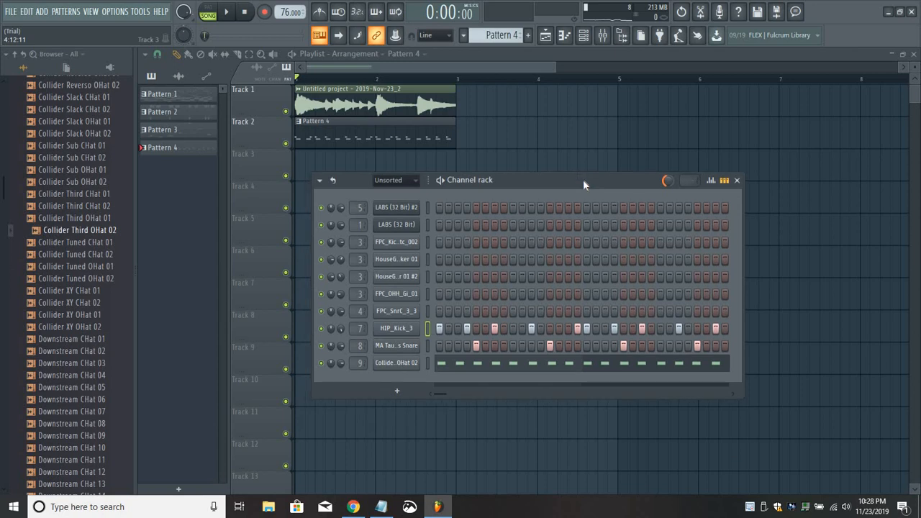
key(space)
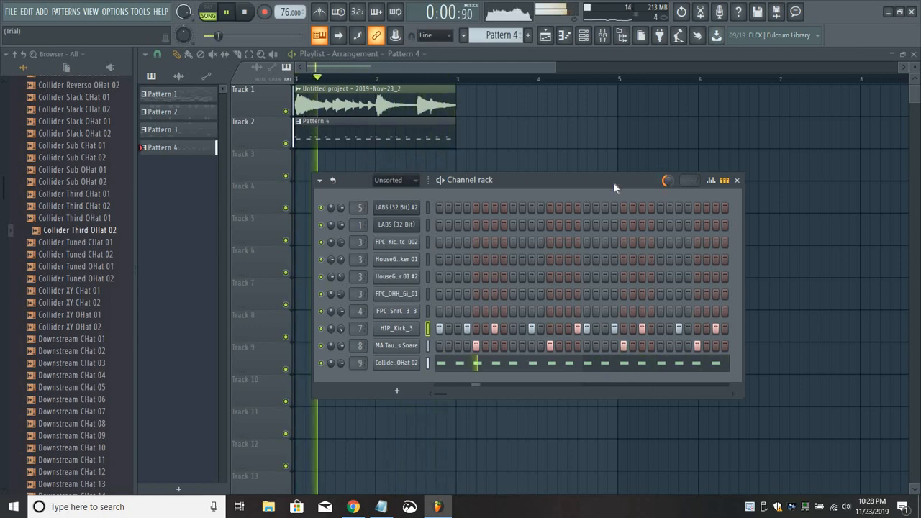
click(427, 363)
click(438, 365)
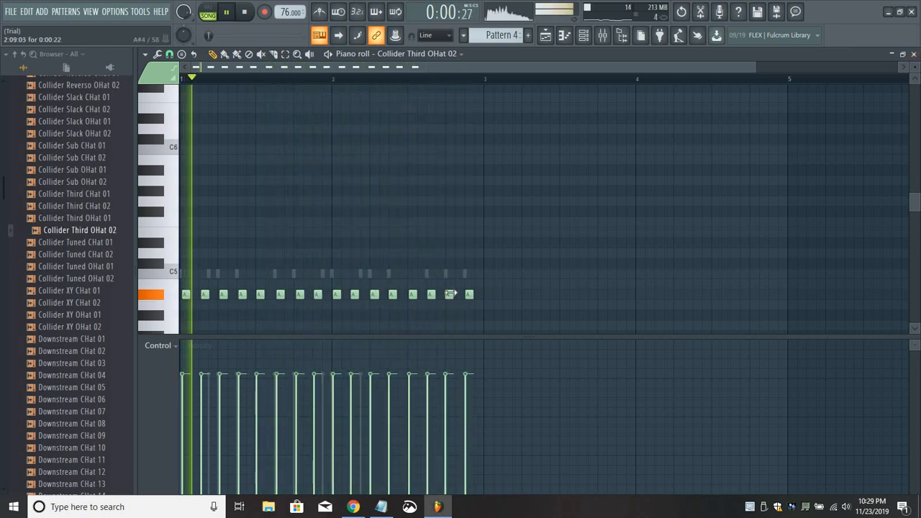
click(913, 54)
click(540, 363)
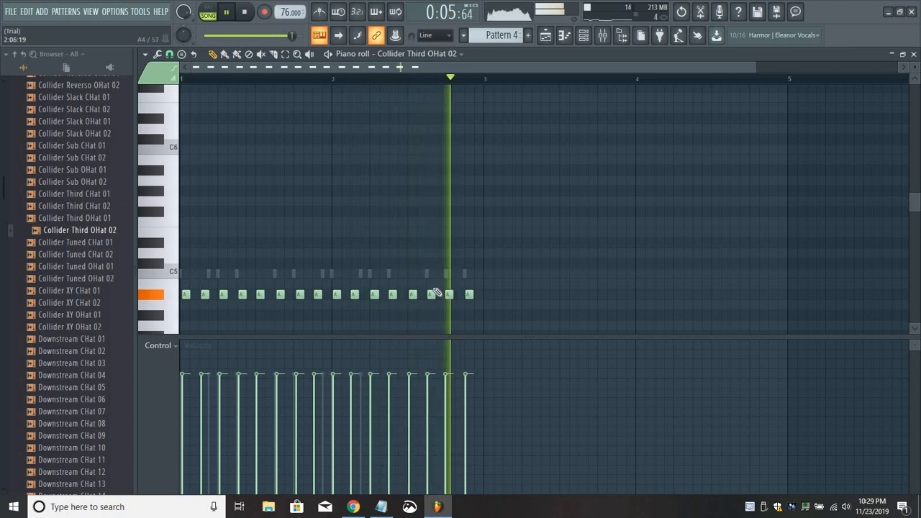
click(913, 54)
drag(577, 178, 575, 182)
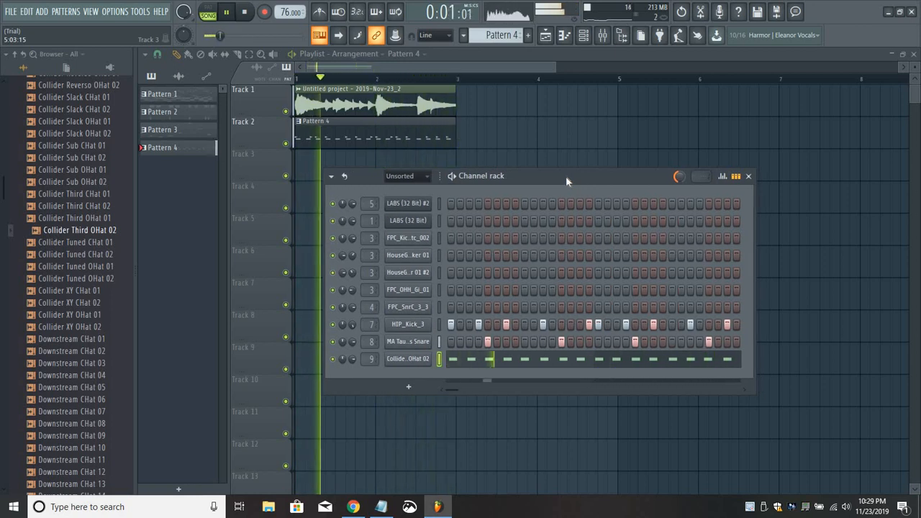
key(space)
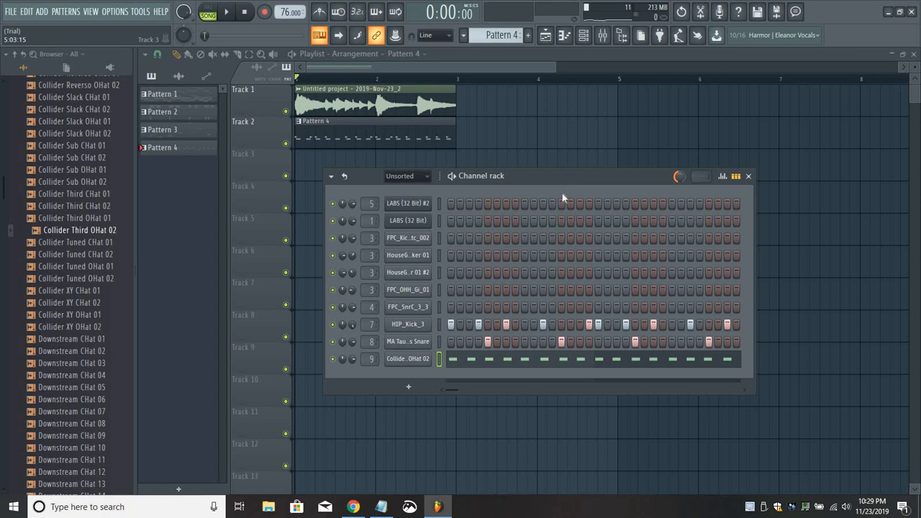
Open Edison on the Master track and play the original recording while viewing different parts of its waveform.
drag(578, 184, 582, 206)
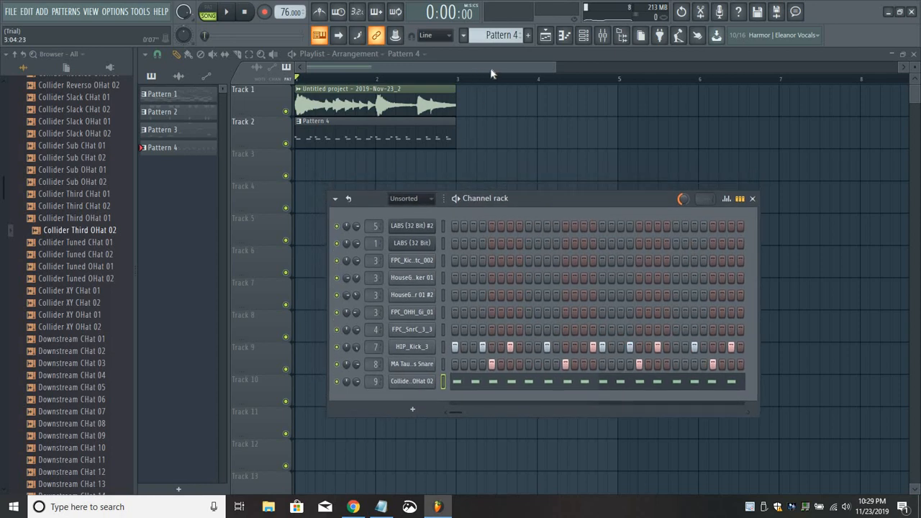
key(F6)
click(604, 37)
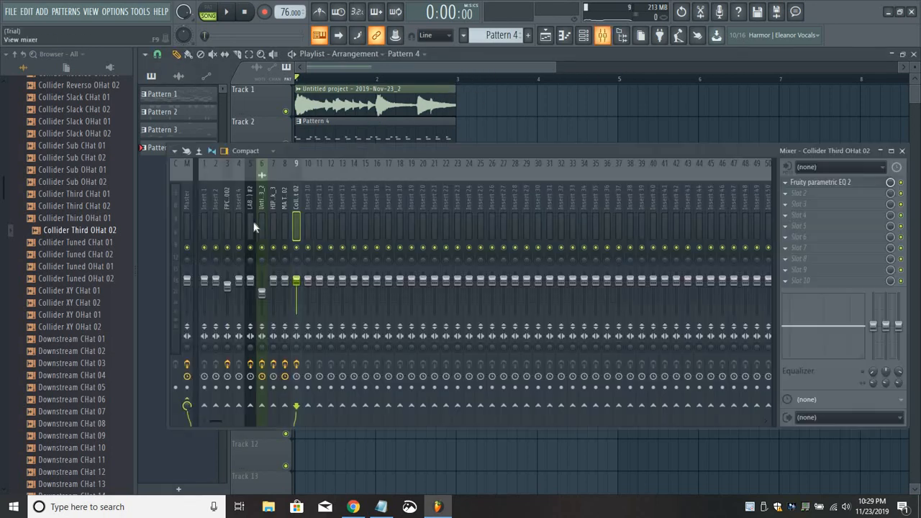
click(187, 198)
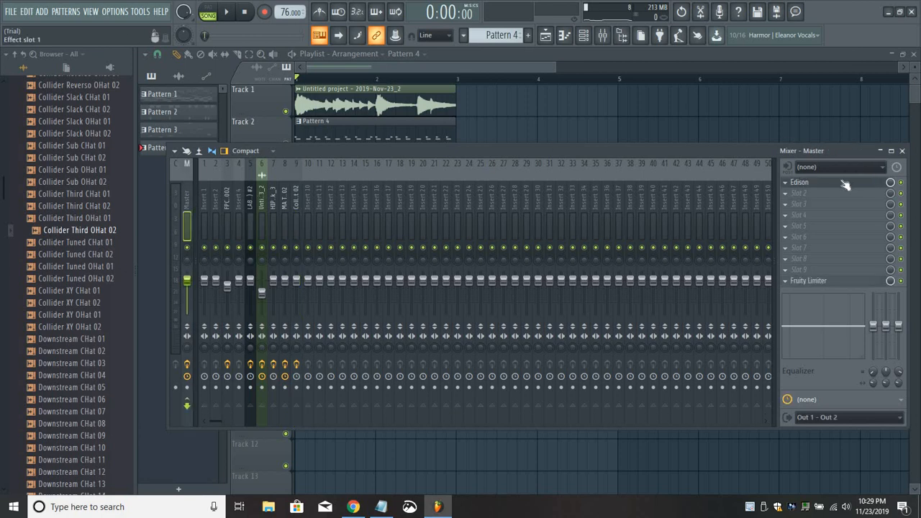
click(846, 184)
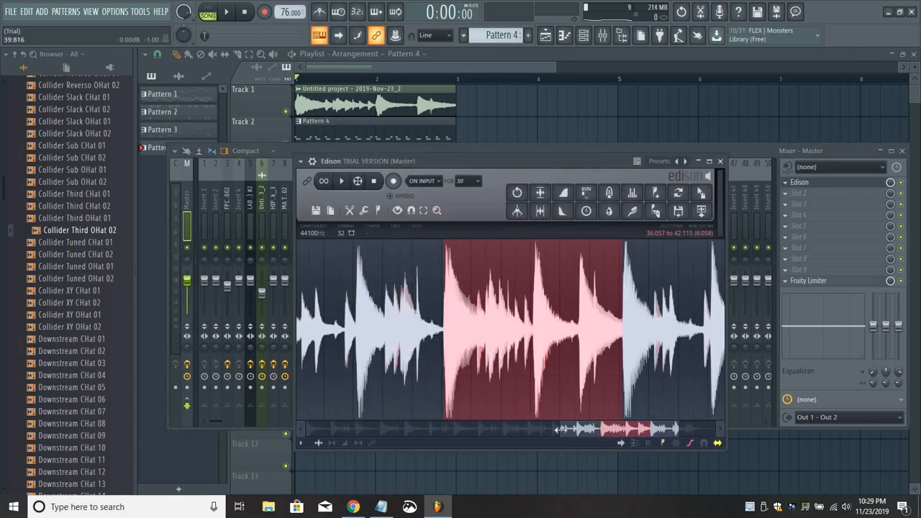
drag(500, 430, 463, 426)
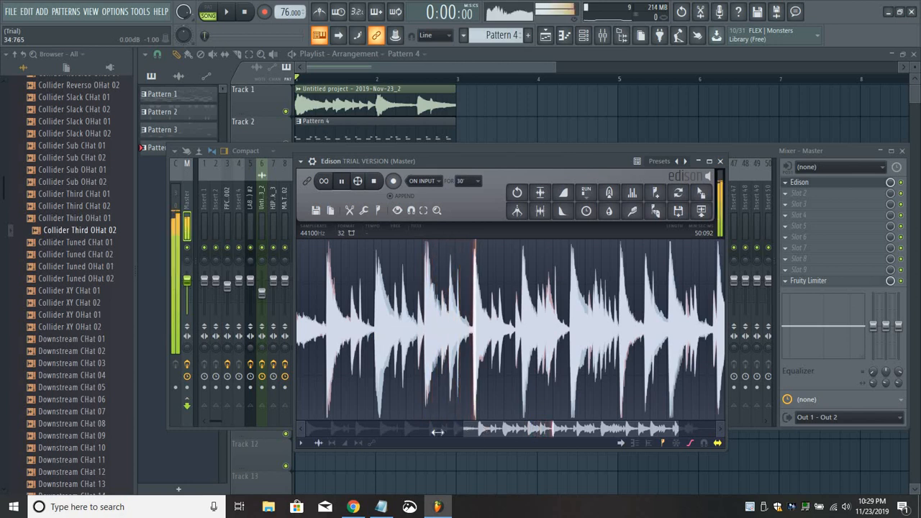
drag(463, 430, 407, 431)
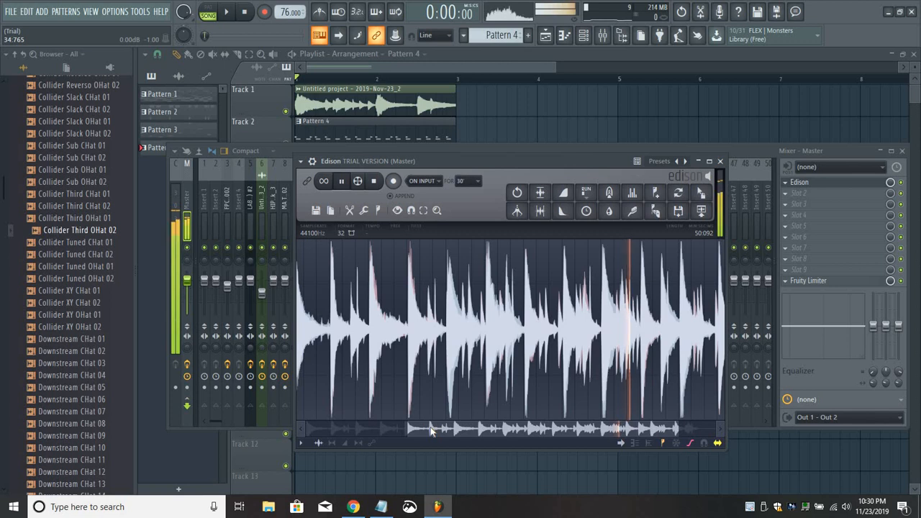
drag(444, 430, 481, 431)
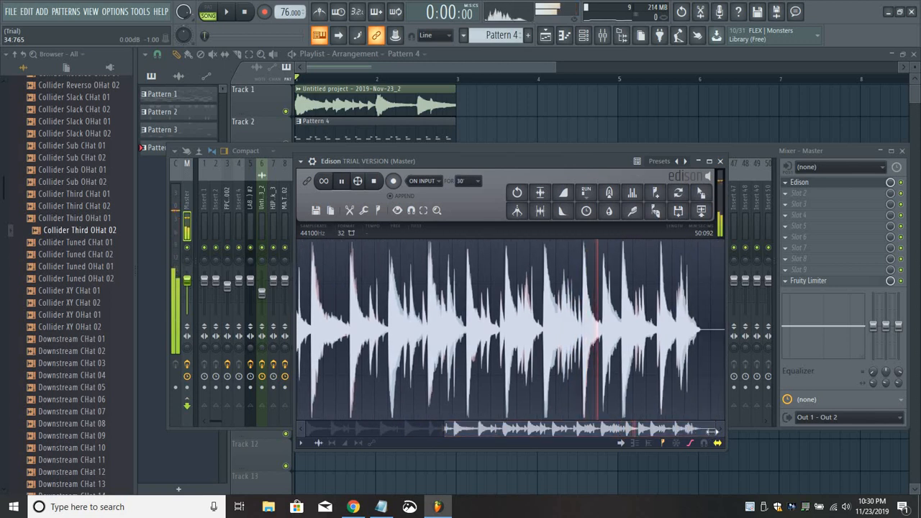
Select the recording's final phrase in Edison, from about 42.1 to 48.1 seconds, and audition it as a loop.
drag(598, 439, 566, 434)
drag(497, 431, 651, 430)
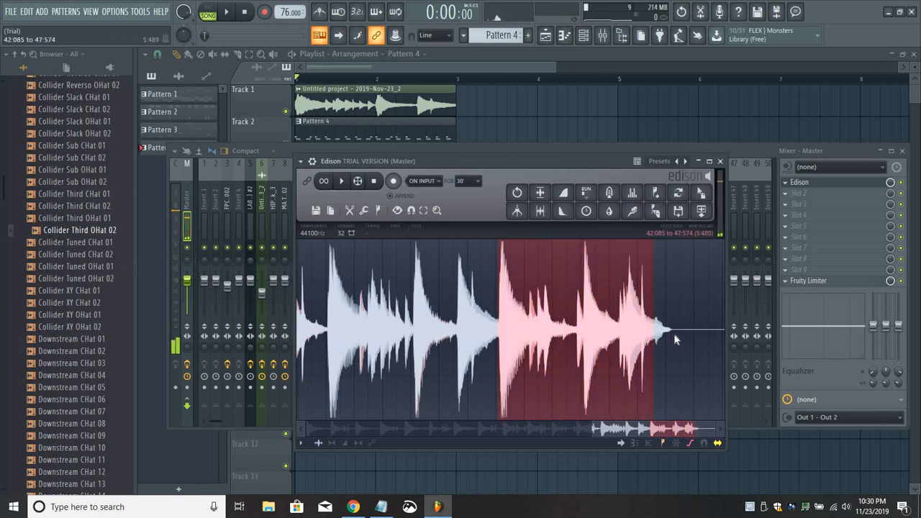
click(342, 183)
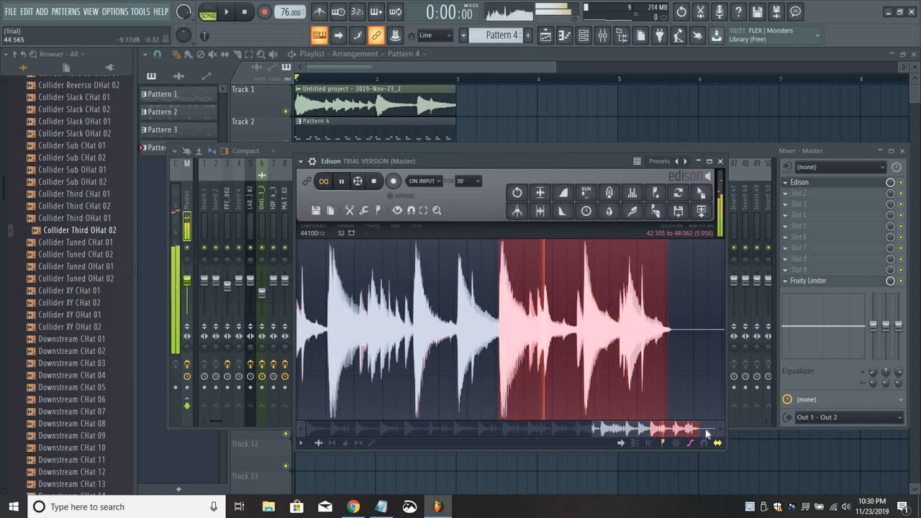
scroll(401, 371, up, 3)
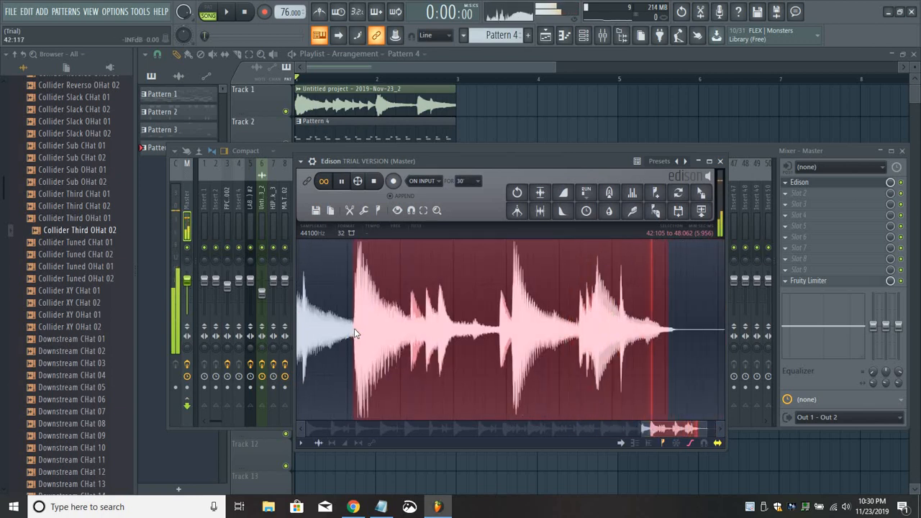
drag(354, 329, 353, 329)
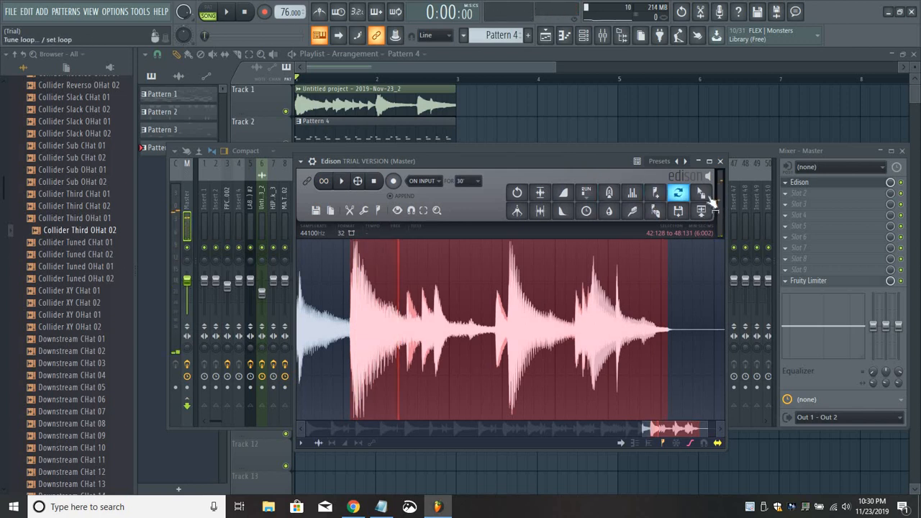
Place the selected audio on Track 1 at bar 3, fit its length to 2 bars and raise its pitch.
drag(564, 133, 504, 105)
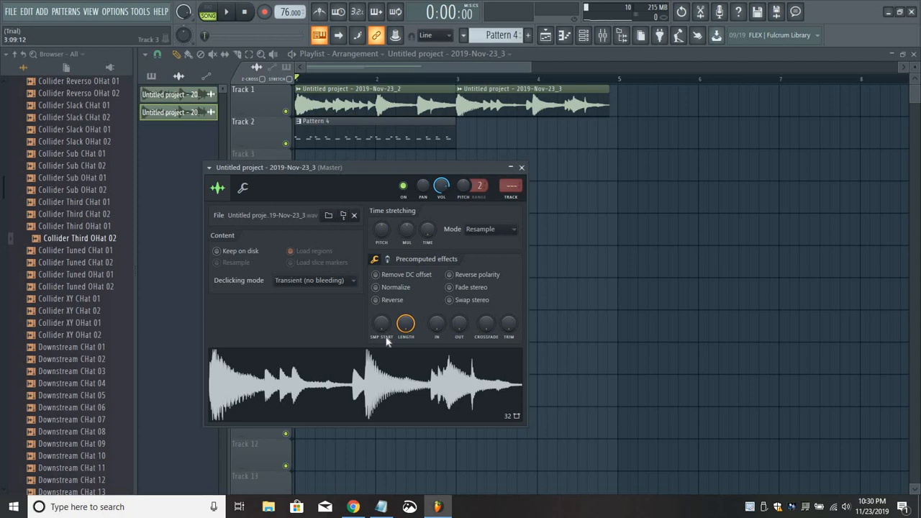
right_click(432, 231)
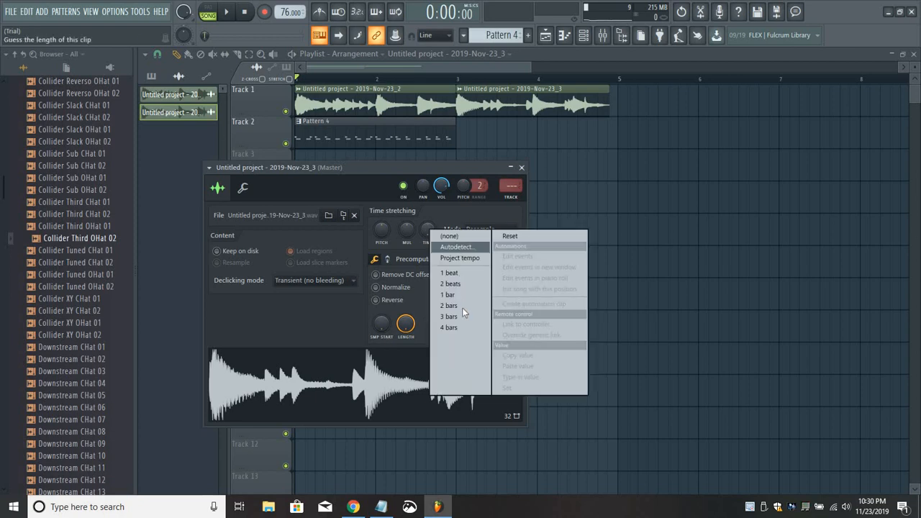
click(463, 310)
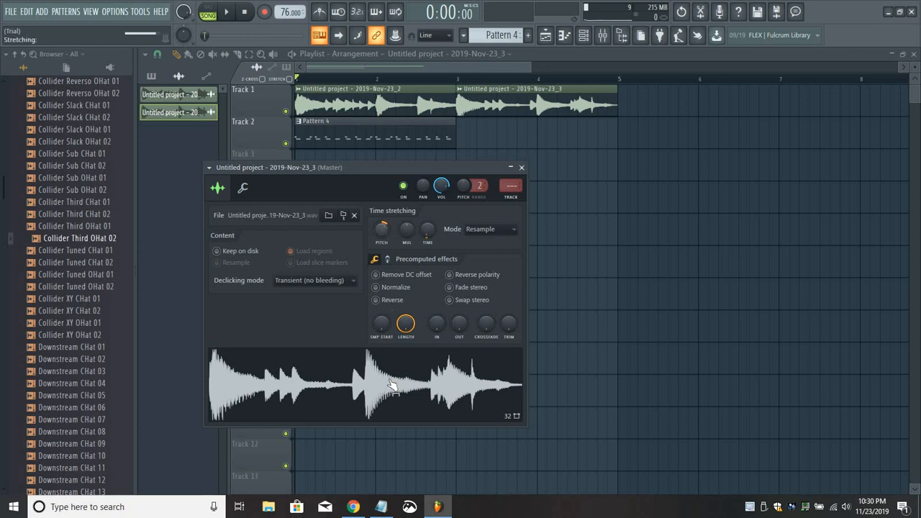
key(Escape)
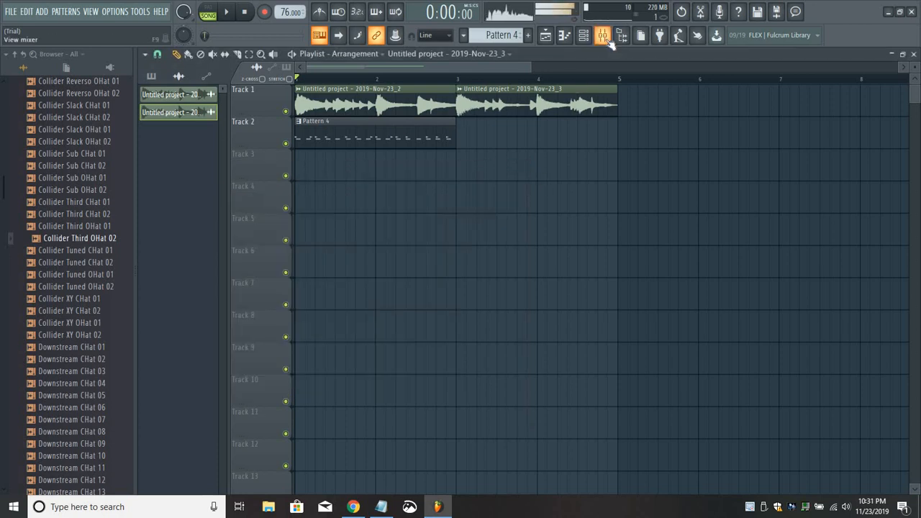
Set the time-stretching mode of the Untitled project - 2019-Nov-23_3 clip to e2 transient and close its settings.
double_click(516, 106)
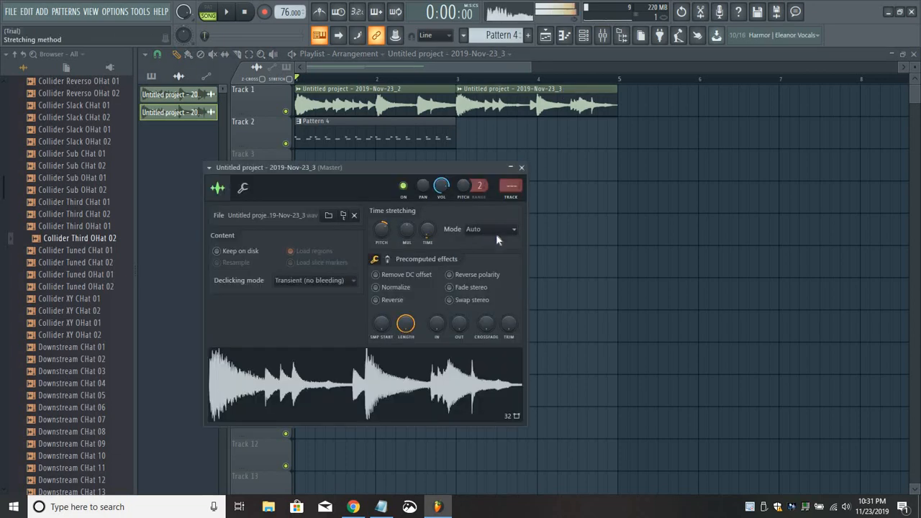
click(496, 232)
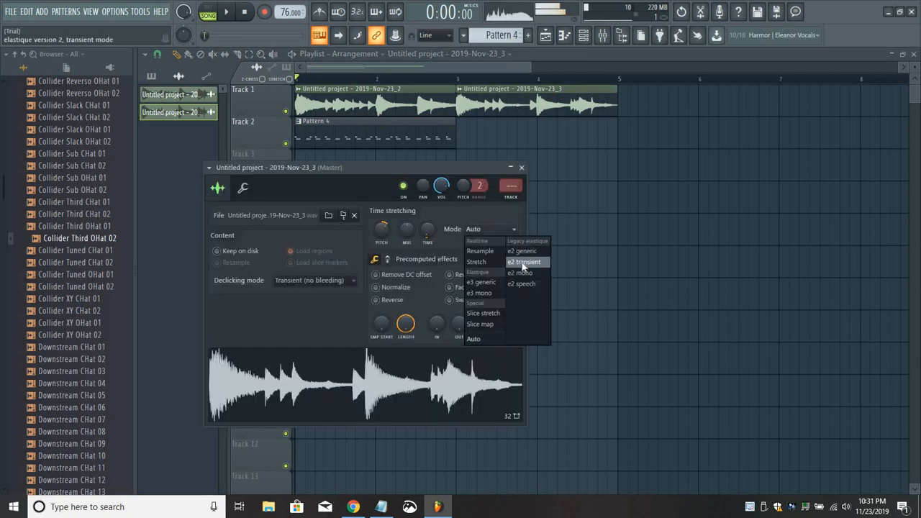
click(524, 262)
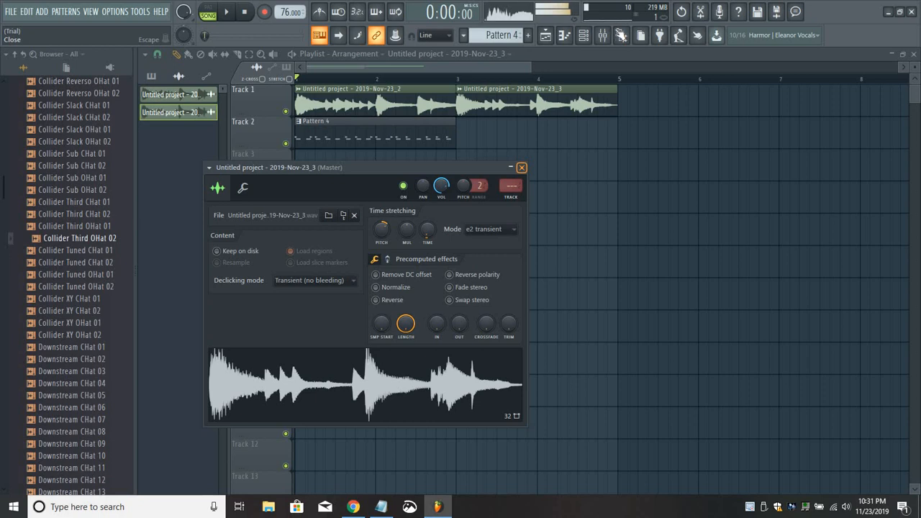
click(521, 168)
Route the Untitled project - 2019-Nov-23_3 channel to mixer track 6, which holds the first sample's effects.
click(603, 35)
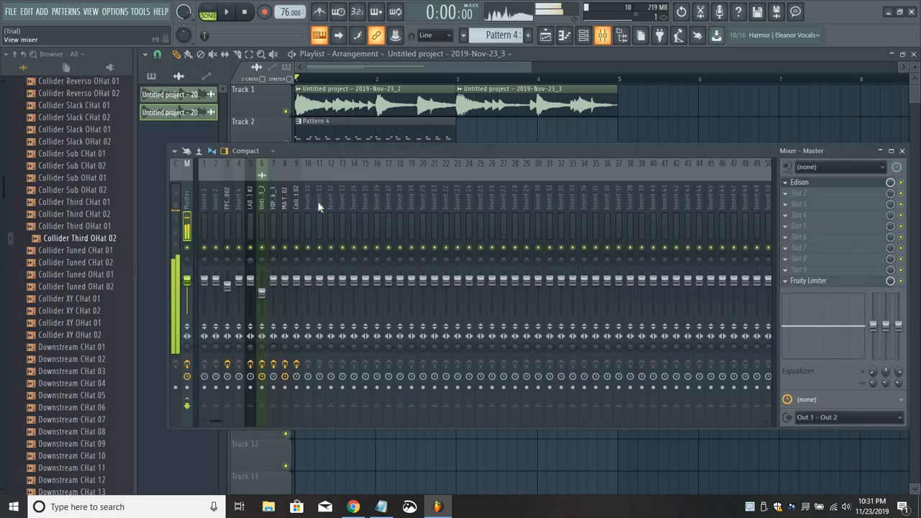
click(263, 204)
right_click(263, 204)
mouse_move(338, 263)
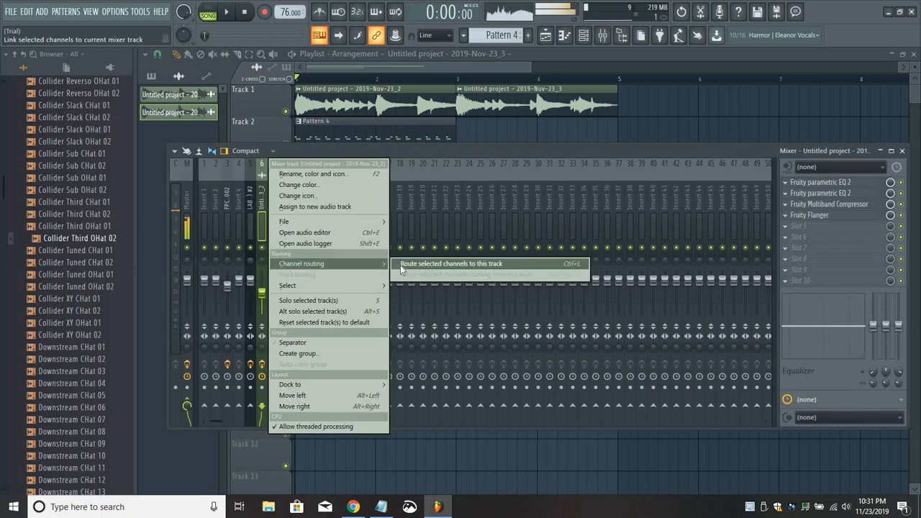
click(400, 265)
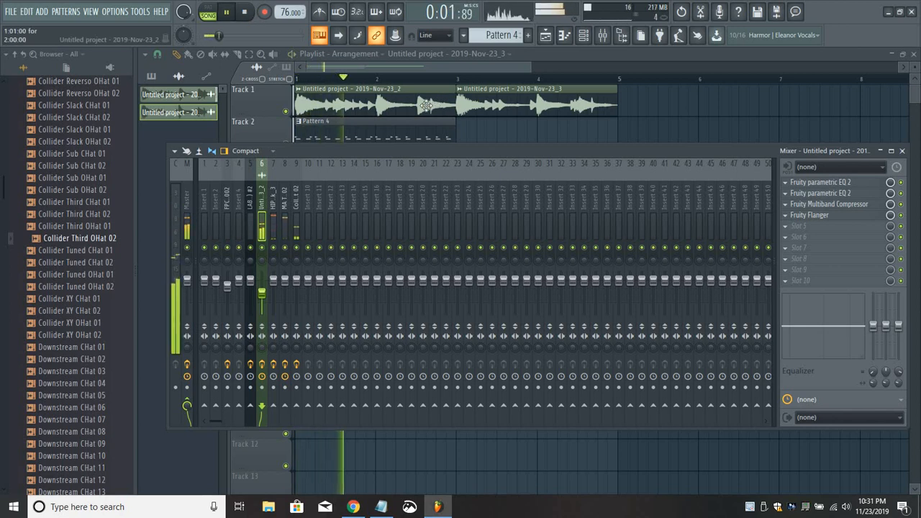
Compare the pitch, stretch mode and mixer track settings of the two sampled clips during playback.
double_click(426, 106)
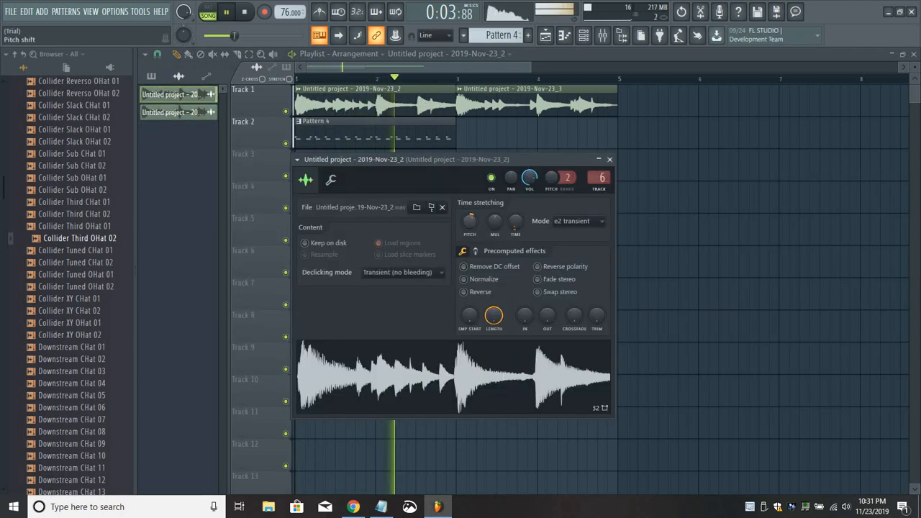
click(610, 160)
double_click(504, 96)
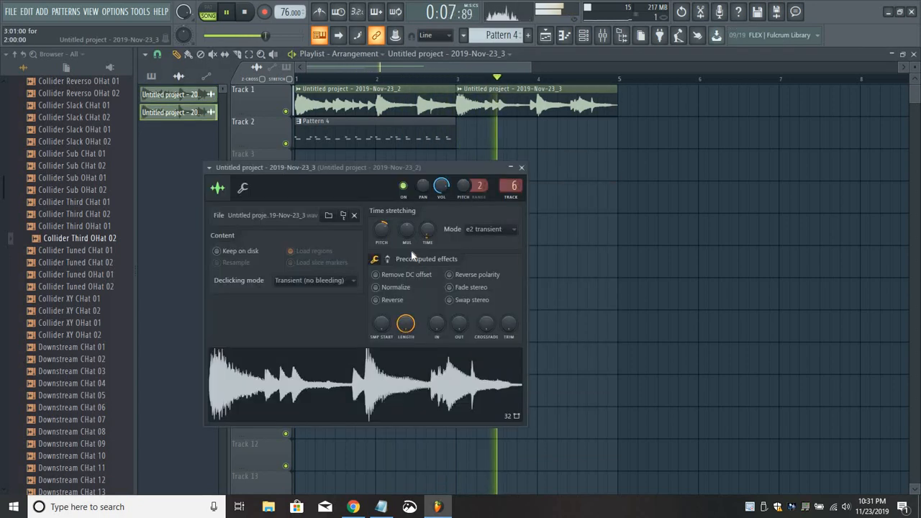
click(521, 167)
Add a second Pattern 4 clip on Track 2 at bar 3, listen to the four-bar loop and stop playback.
click(448, 132)
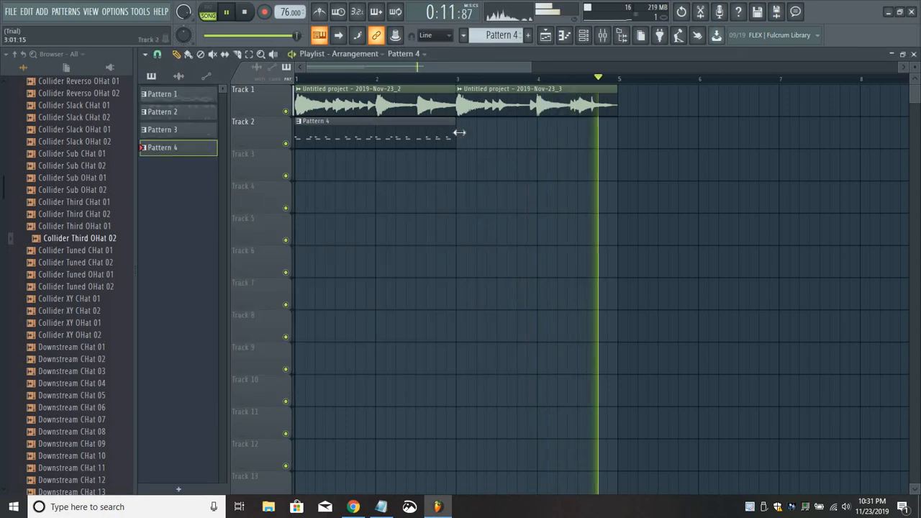
click(460, 133)
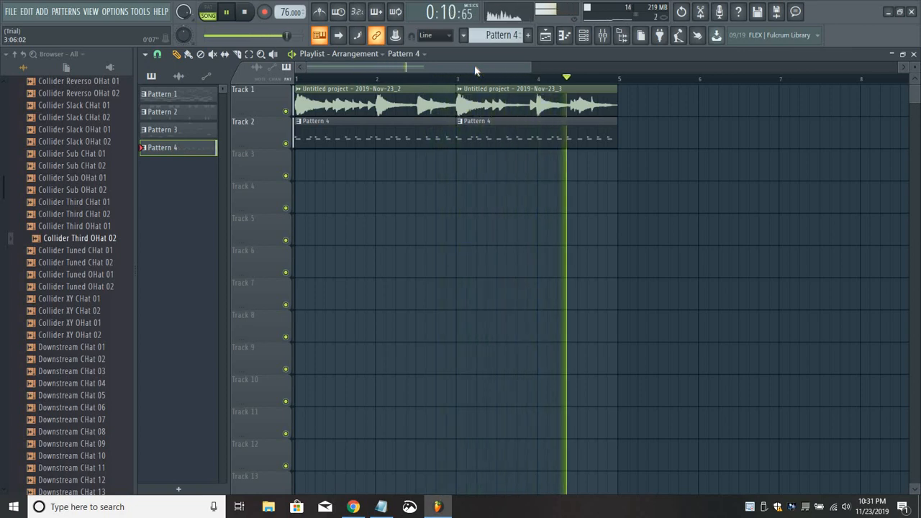
key(space)
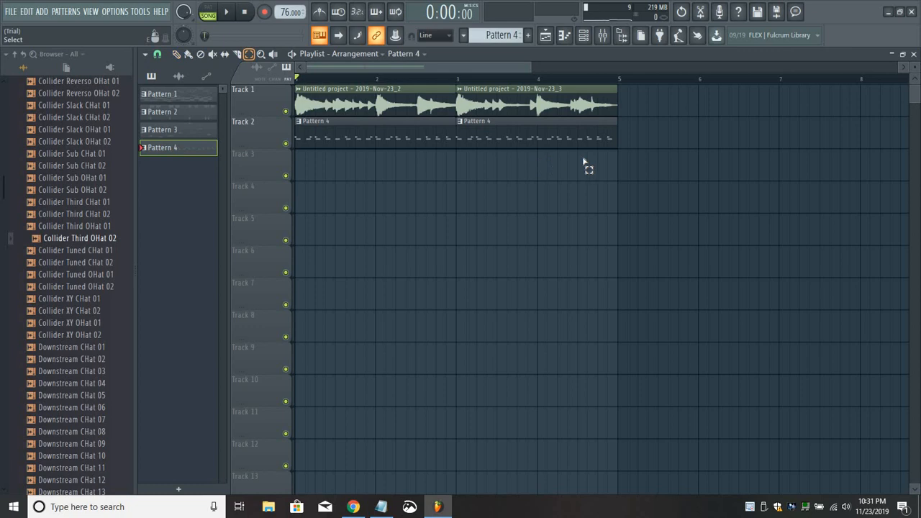
Move both audio clips and both Pattern 4 clips together so that they start at bar 5.
drag(386, 87, 626, 180)
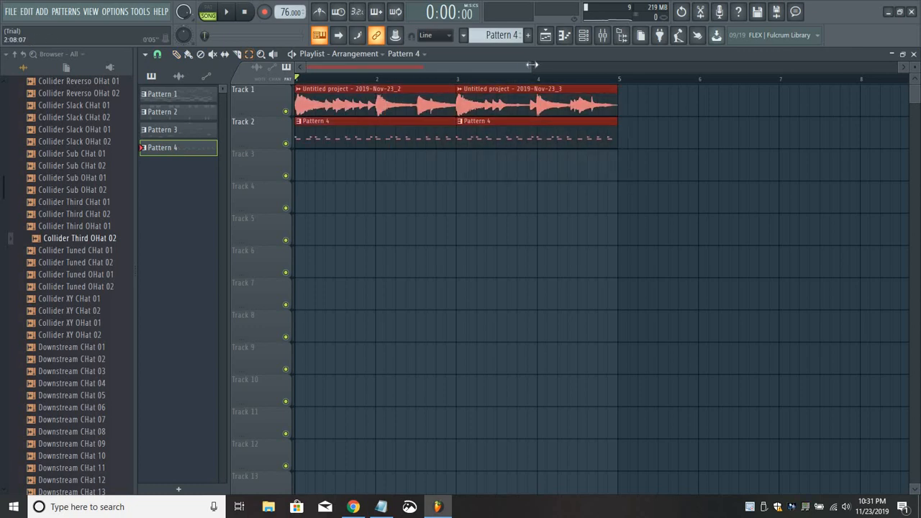
drag(641, 66, 701, 67)
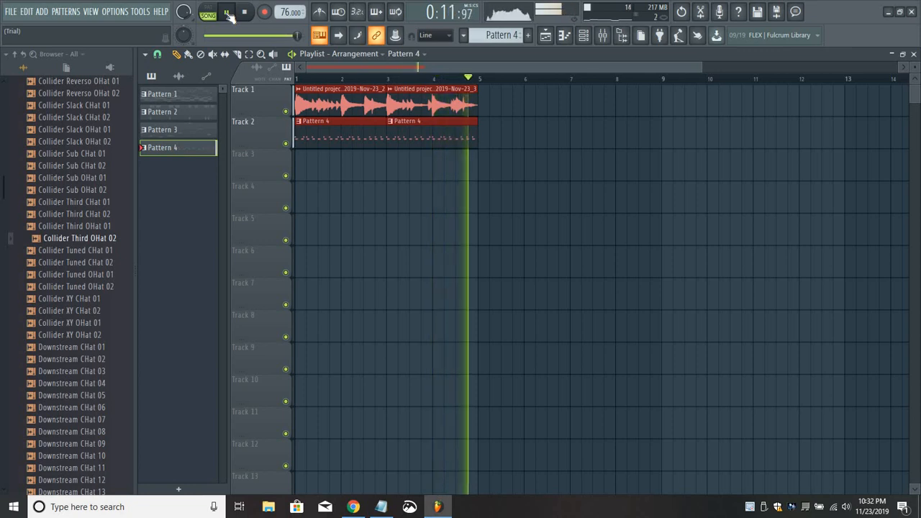
key(space)
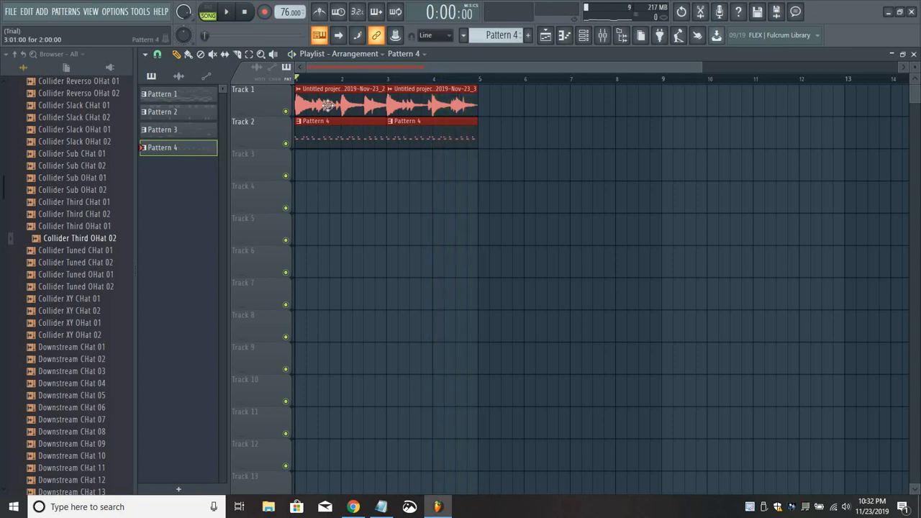
drag(515, 92, 512, 91)
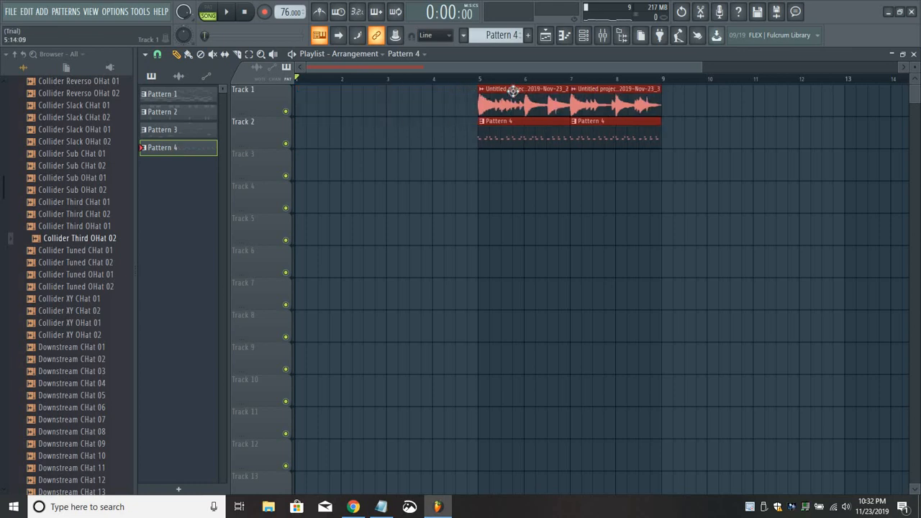
ctrl+click(506, 173)
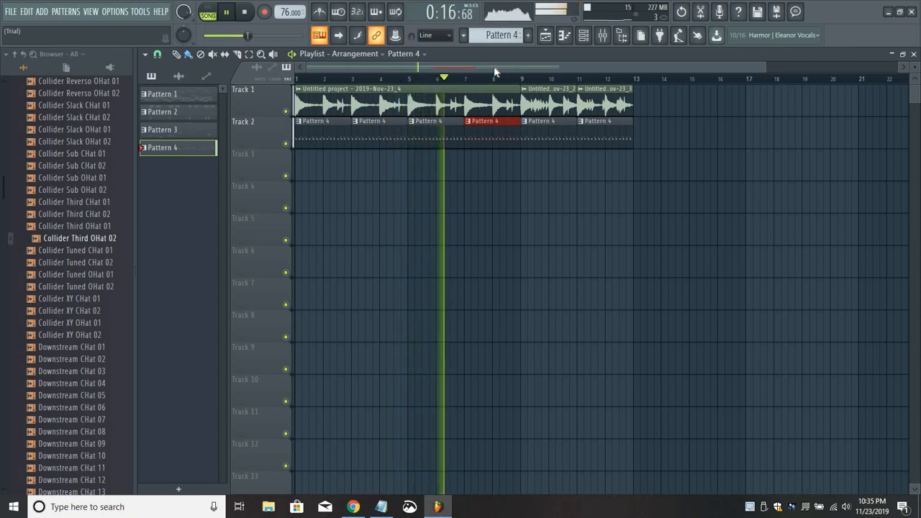
Add Untitled project - 2019-Nov-23_3 clips on Track 1 and Pattern 4 clips on Track 2 at bars 13 and 15.
click(606, 100)
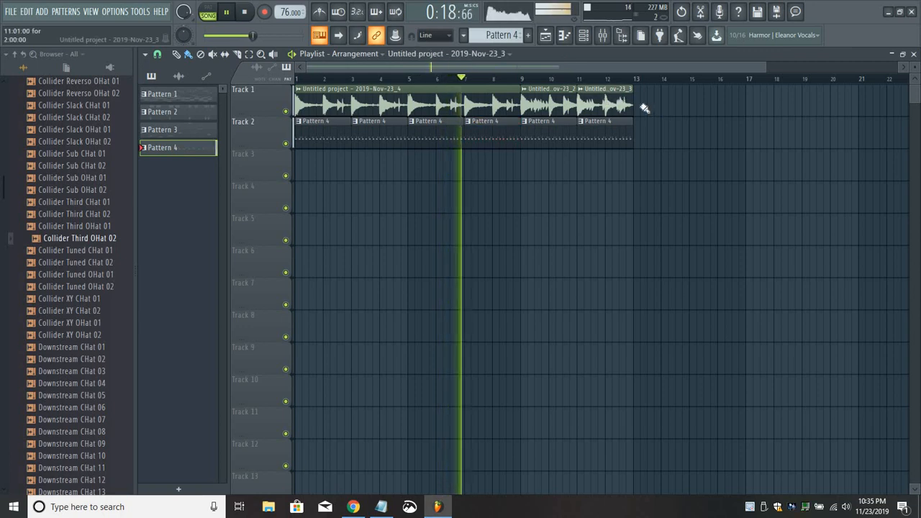
click(643, 105)
drag(679, 105, 698, 99)
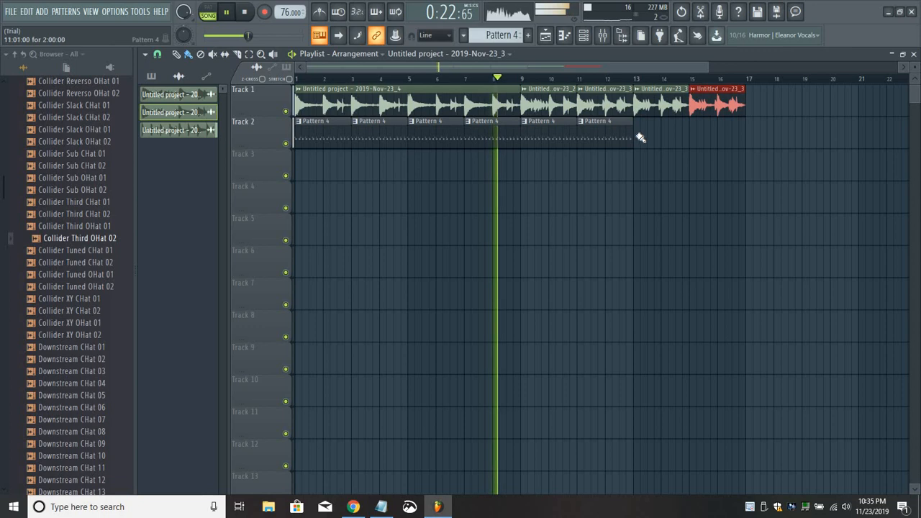
click(624, 135)
drag(653, 128, 703, 127)
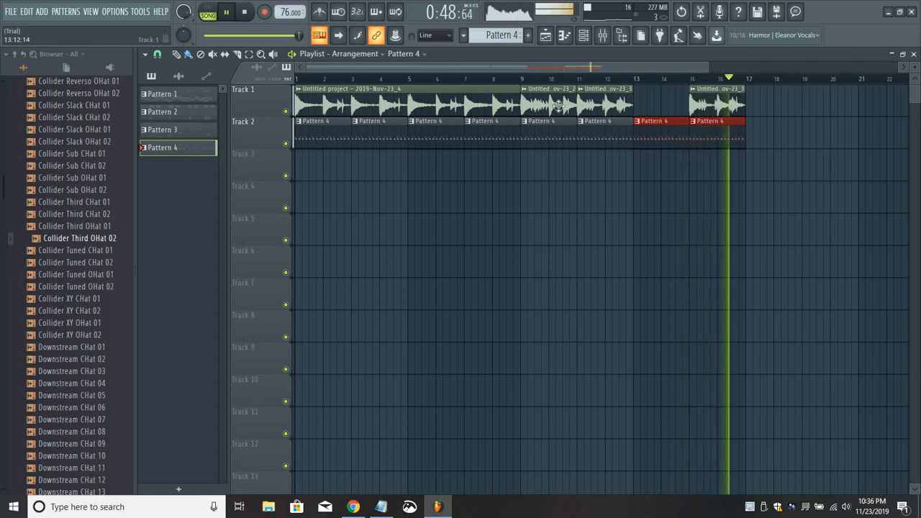
Replace the Track 1 clip at bar 13 with Untitled project - 2019-Nov-23_2 and duplicate bars 9–16 of both tracks at bar 17.
right_click(657, 106)
click(652, 170)
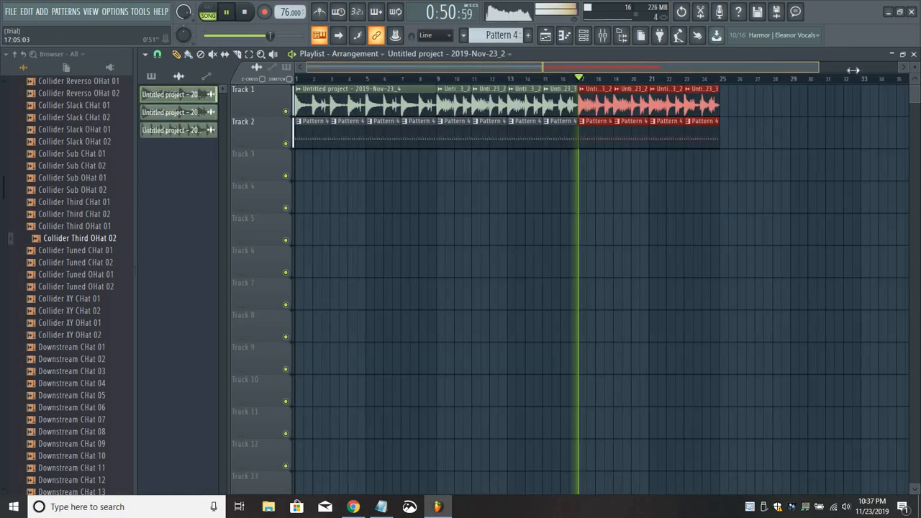
drag(855, 70, 858, 67)
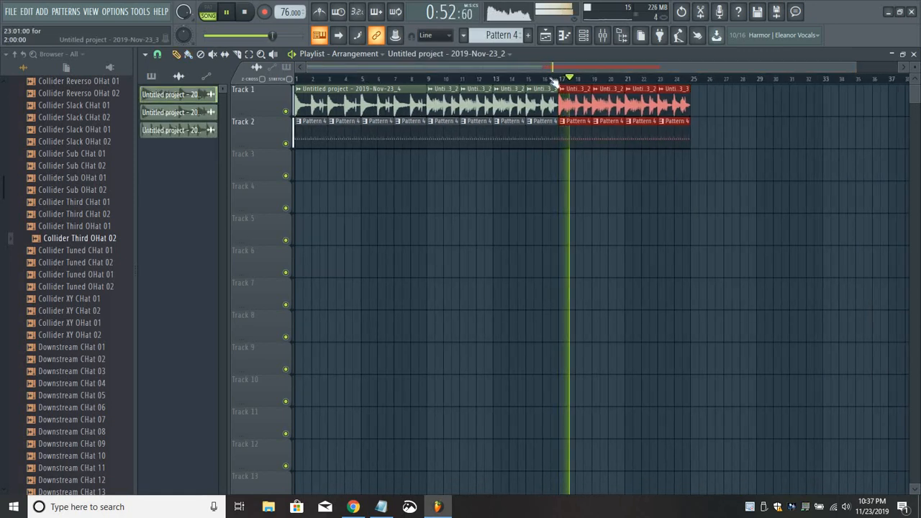
click(461, 191)
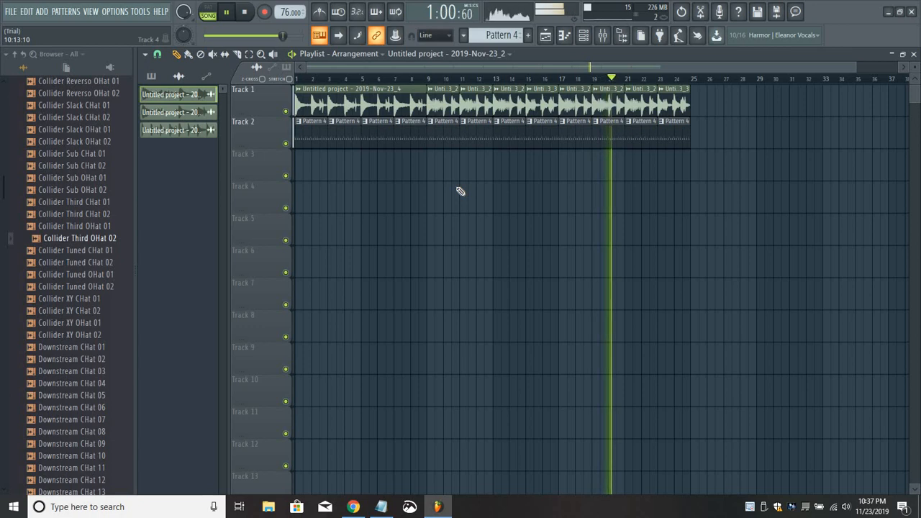
Show the Unsorted channels in the channel rack and create Pattern 5.
click(586, 36)
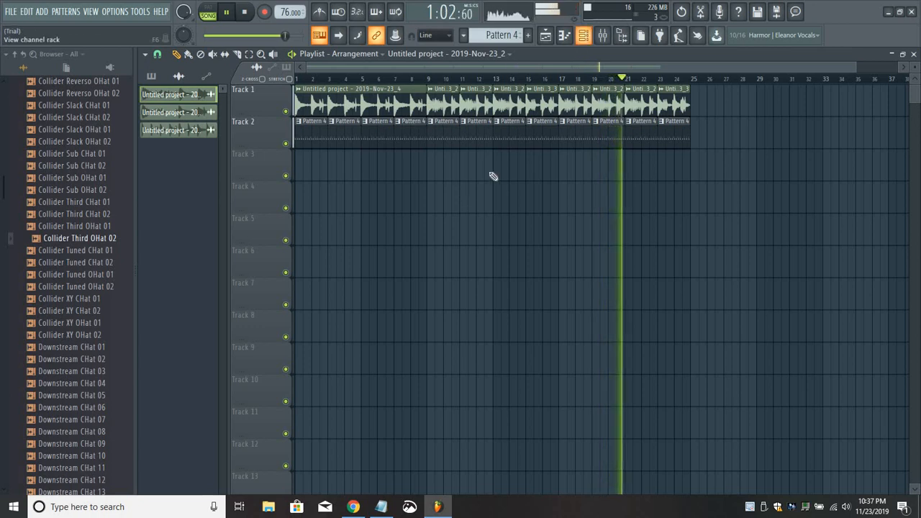
click(405, 199)
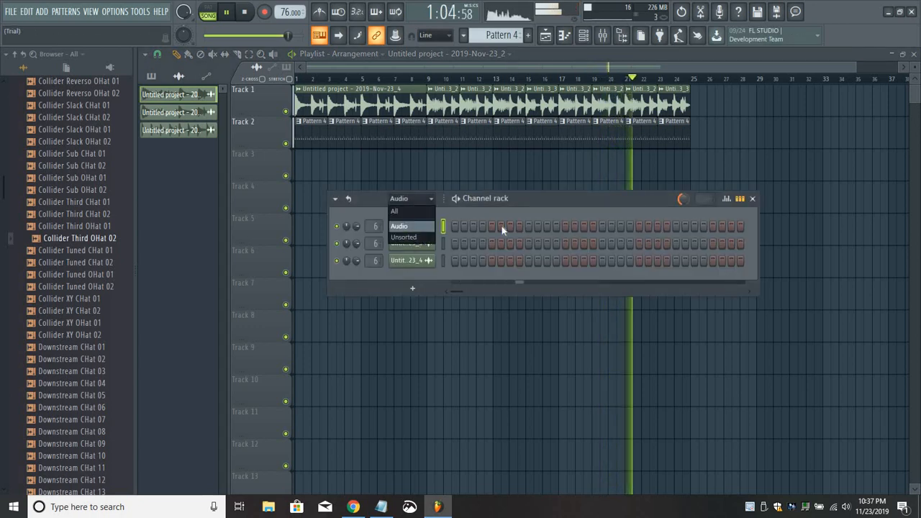
click(407, 236)
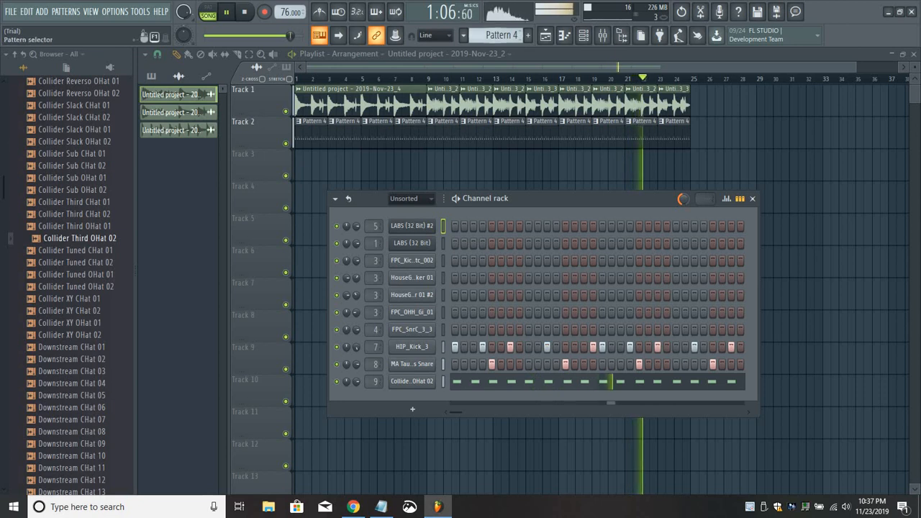
click(528, 34)
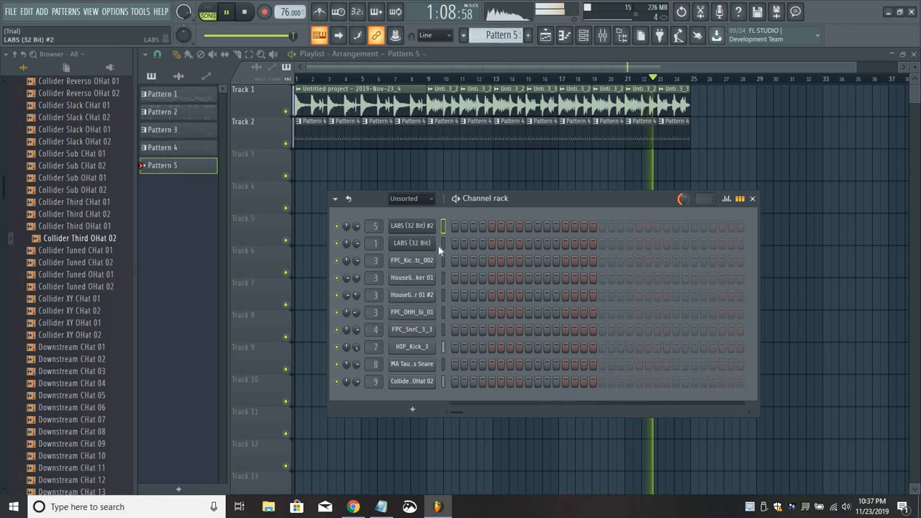
Insert a 3x Osc channel and set oscillator 1's coarse pitch to 3, leaving the channel rack in view.
right_click(434, 226)
mouse_move(489, 304)
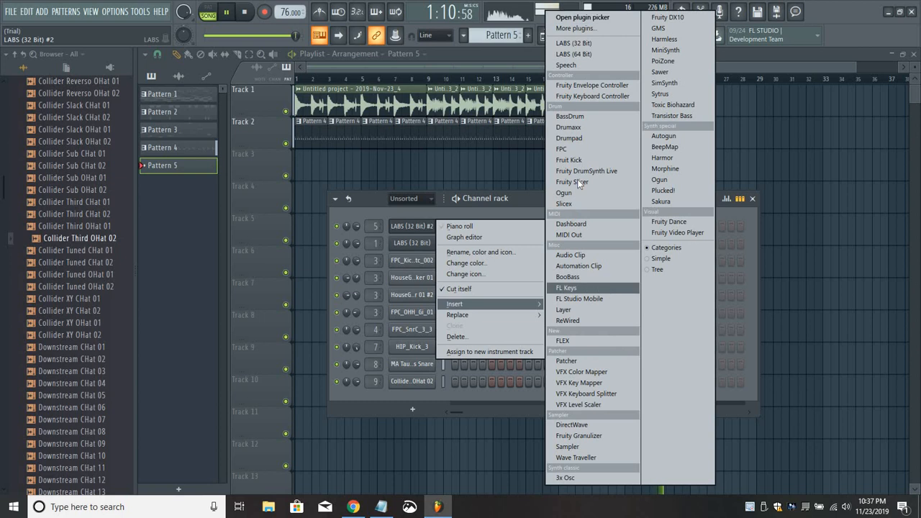
click(579, 478)
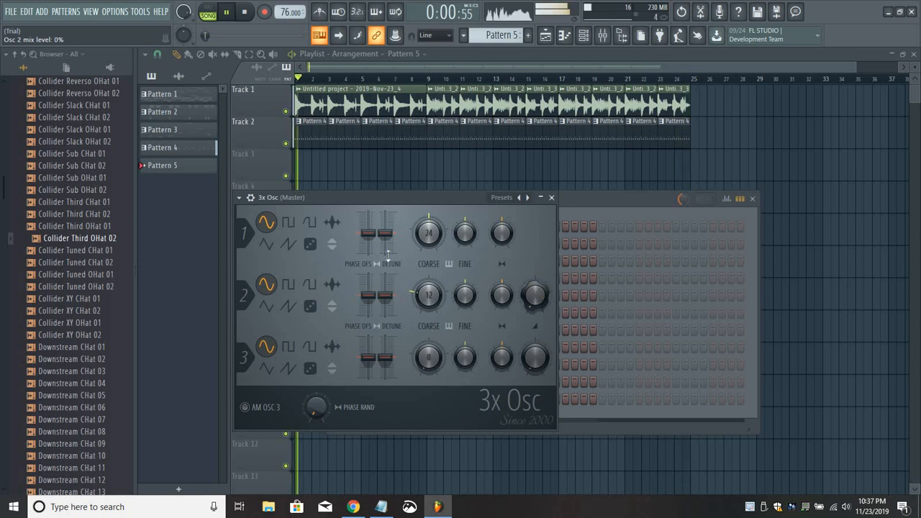
drag(428, 232, 428, 268)
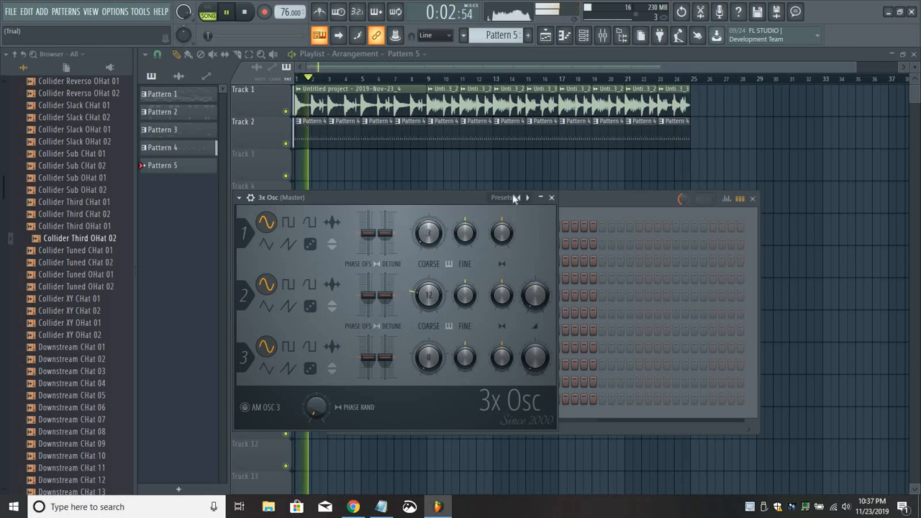
drag(515, 198, 672, 195)
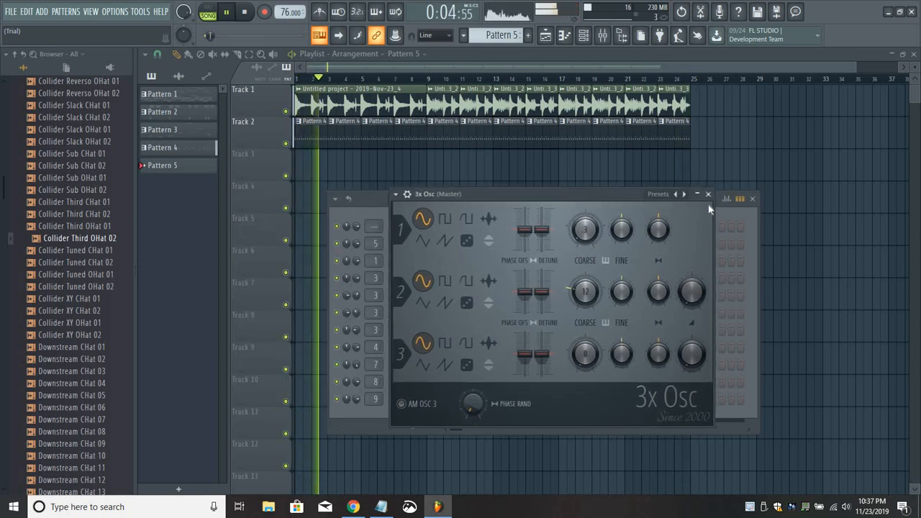
key(Escape)
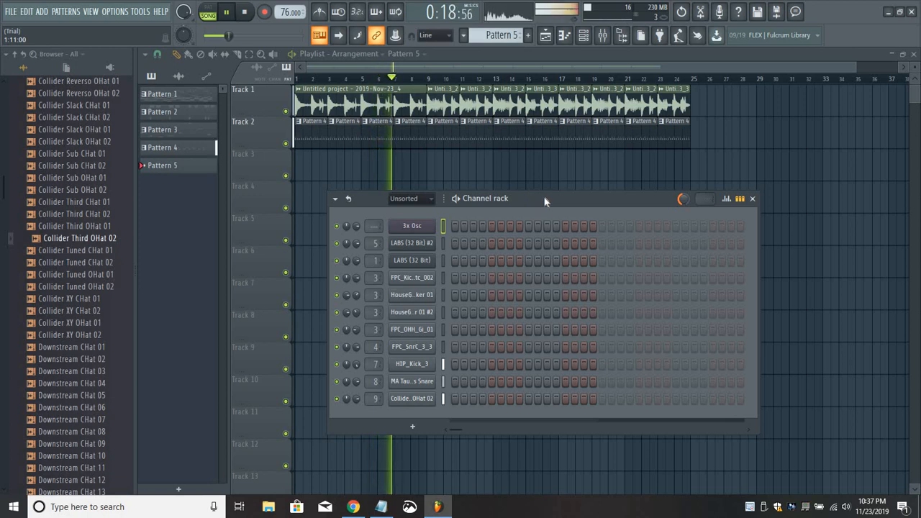
drag(556, 199, 567, 198)
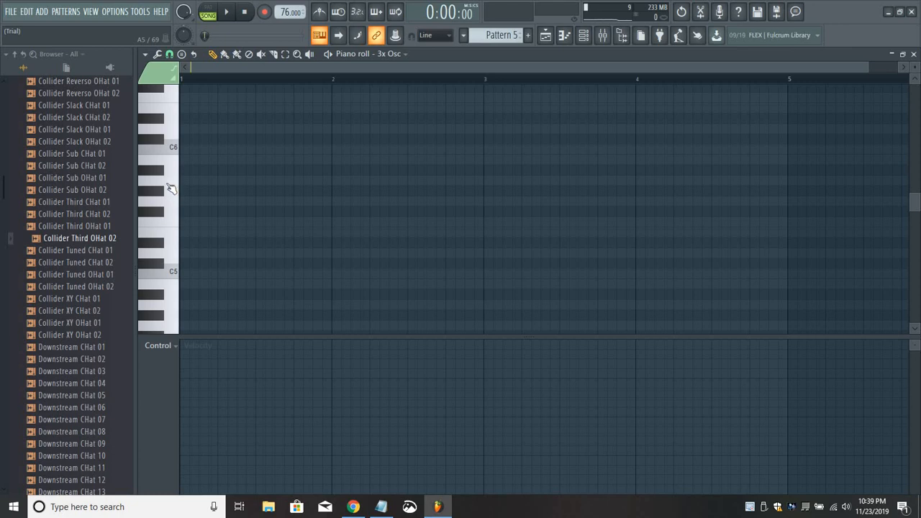
Set the 3x Osc channel's root note to C6 in its miscellaneous channel settings.
drag(171, 187, 389, 137)
click(585, 39)
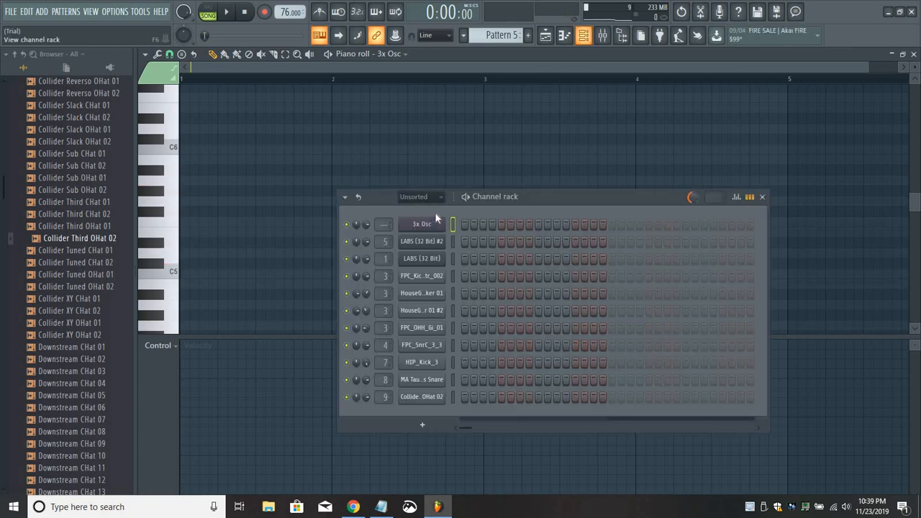
click(433, 224)
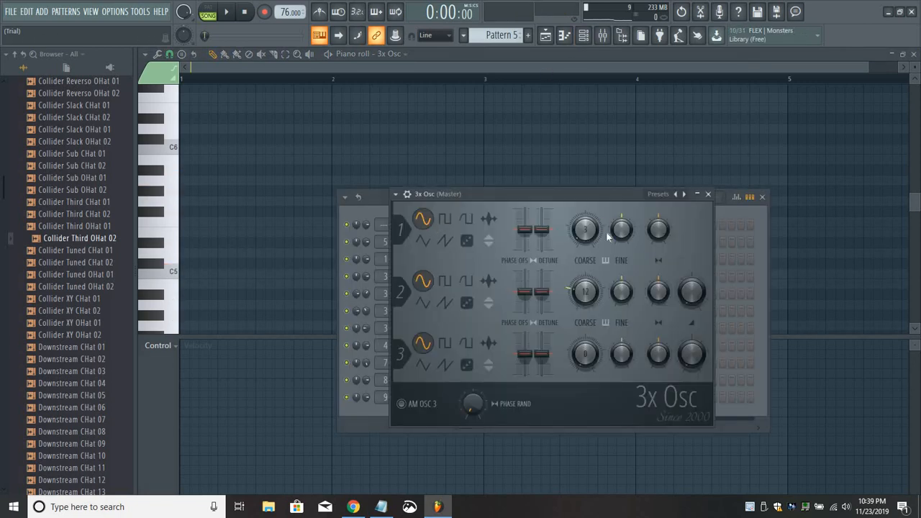
click(407, 194)
right_click(607, 401)
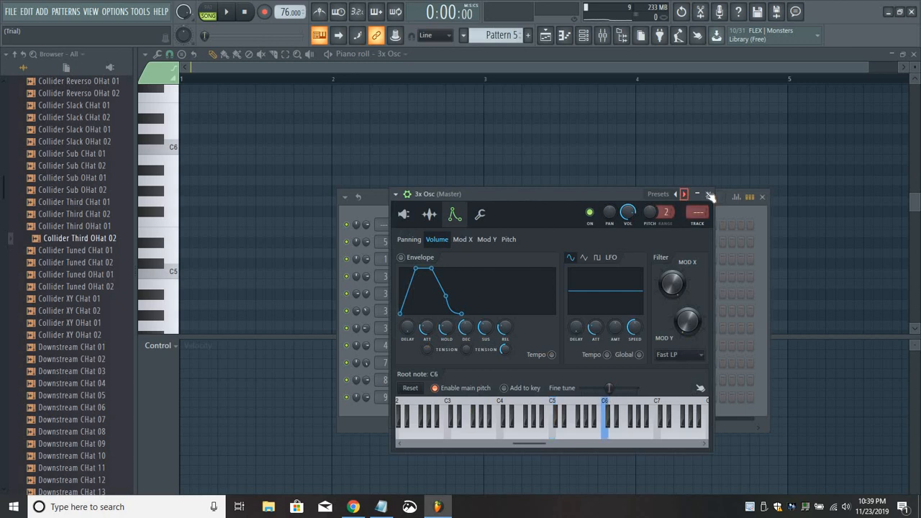
key(Escape)
key(Escape)
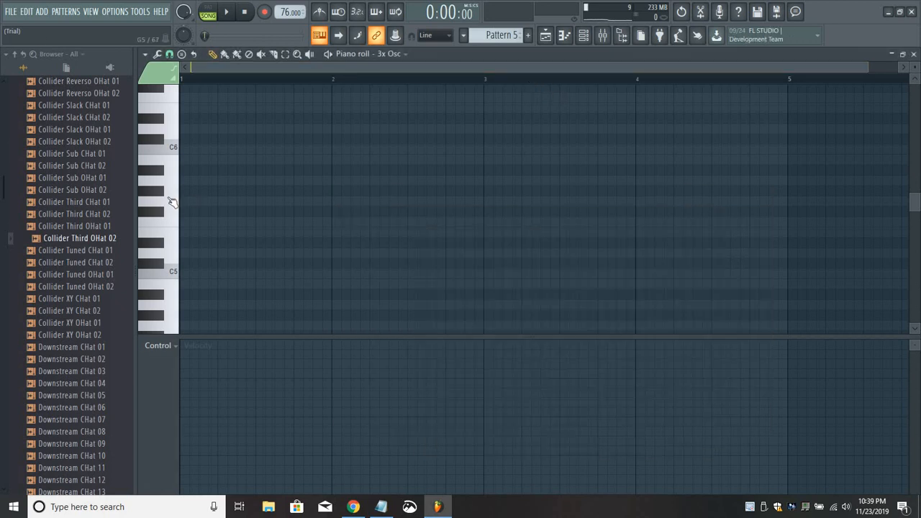
Audition the 3x Osc sound at low and high pitches in the Pattern 5 piano roll.
drag(171, 202, 170, 313)
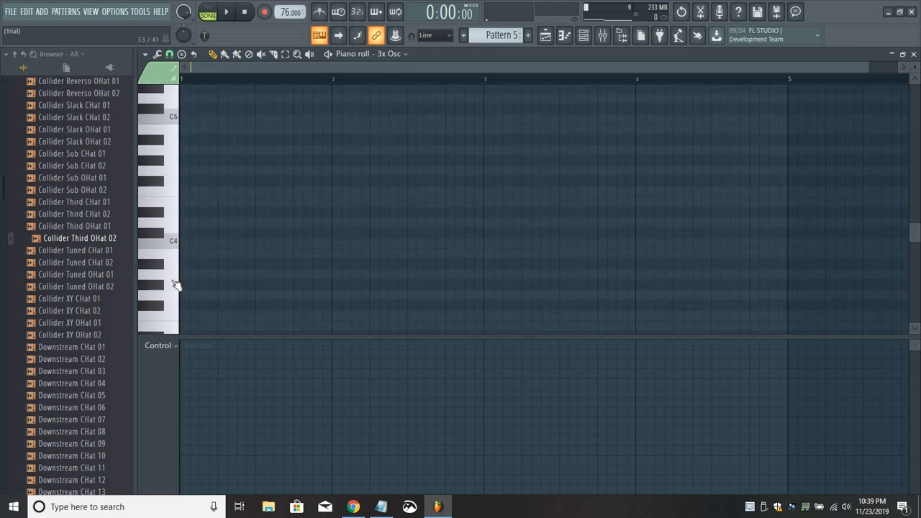
click(174, 154)
key(space)
scroll(168, 137, up, 5)
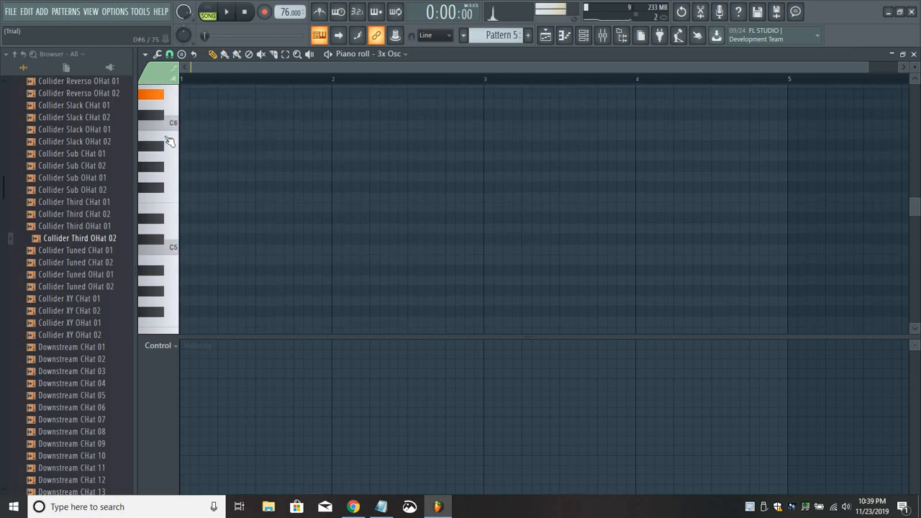
click(176, 263)
click(184, 260)
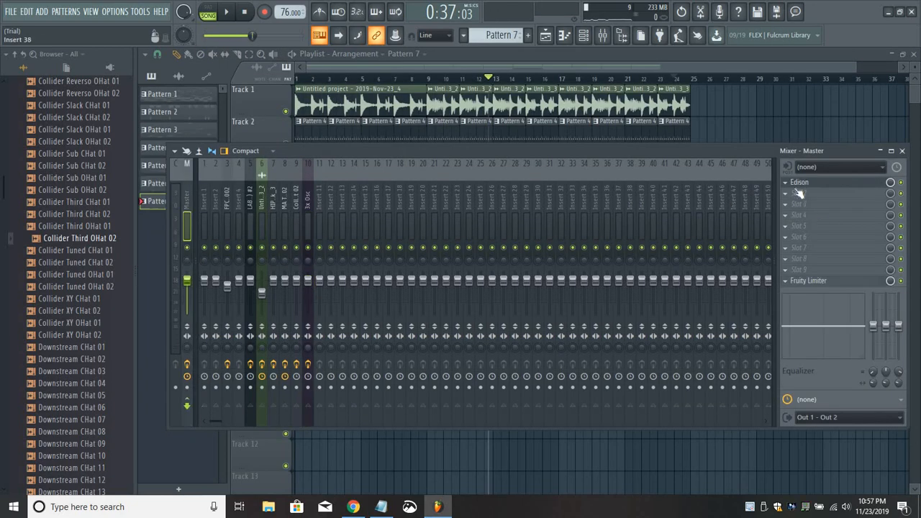
Select a single note about 0.64 s long at about 31.7 s in the Master track's Edison recording and preview it.
click(807, 182)
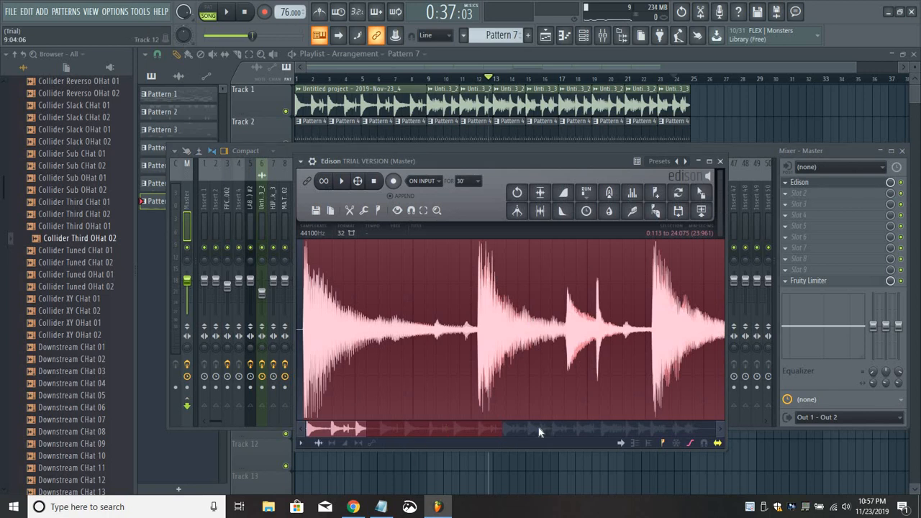
click(501, 434)
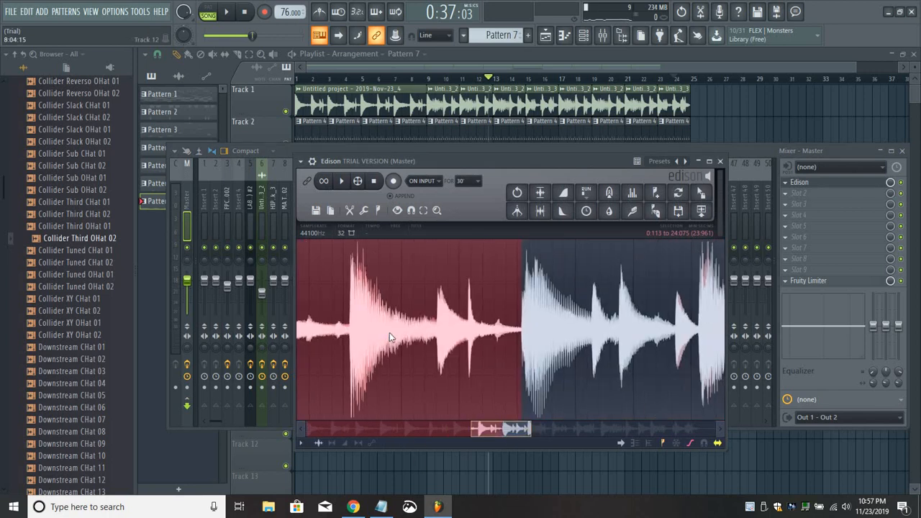
scroll(389, 332, down, 2)
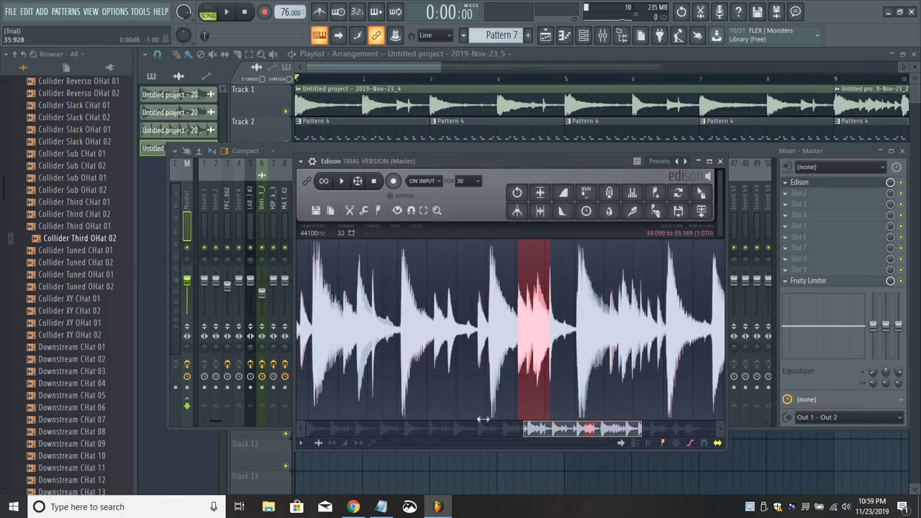
drag(483, 418, 516, 423)
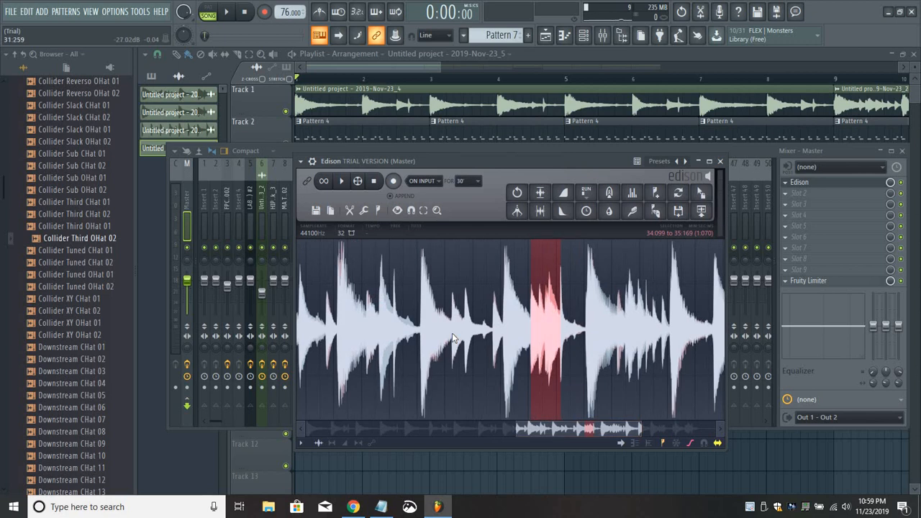
drag(466, 338, 483, 353)
key(space)
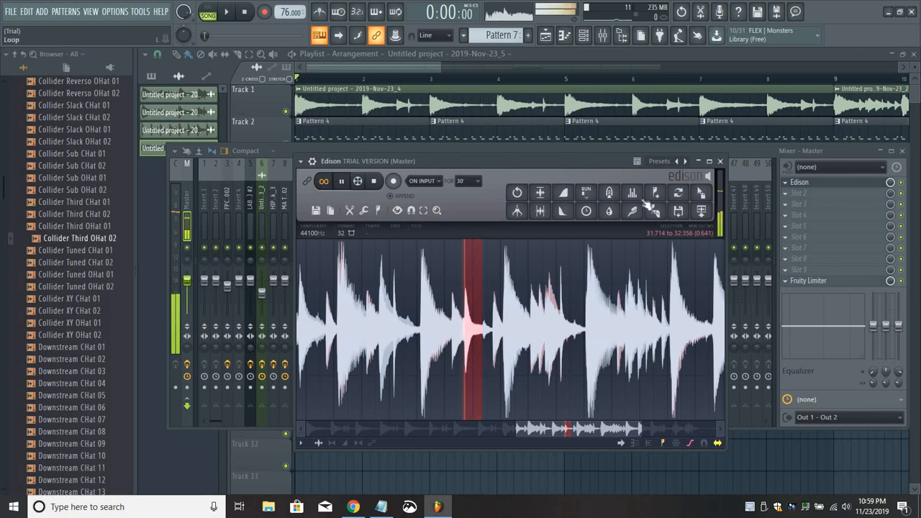
key(space)
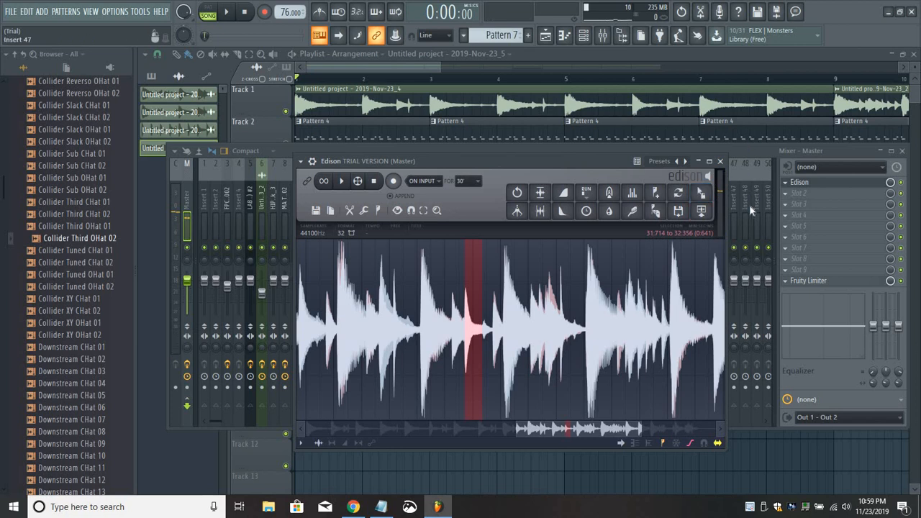
Place the selected Edison sample at bar 1 of Track 4 and set its time stretch to 1 beat.
drag(701, 193, 302, 196)
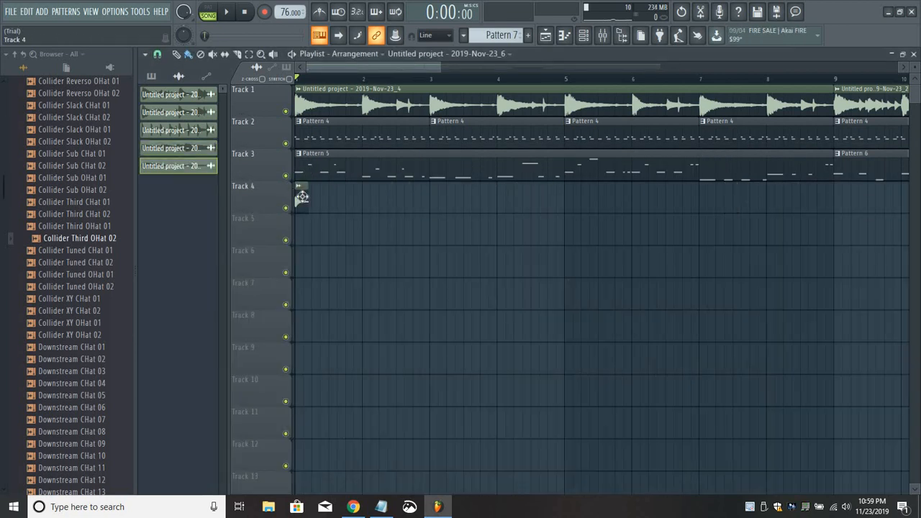
right_click(368, 172)
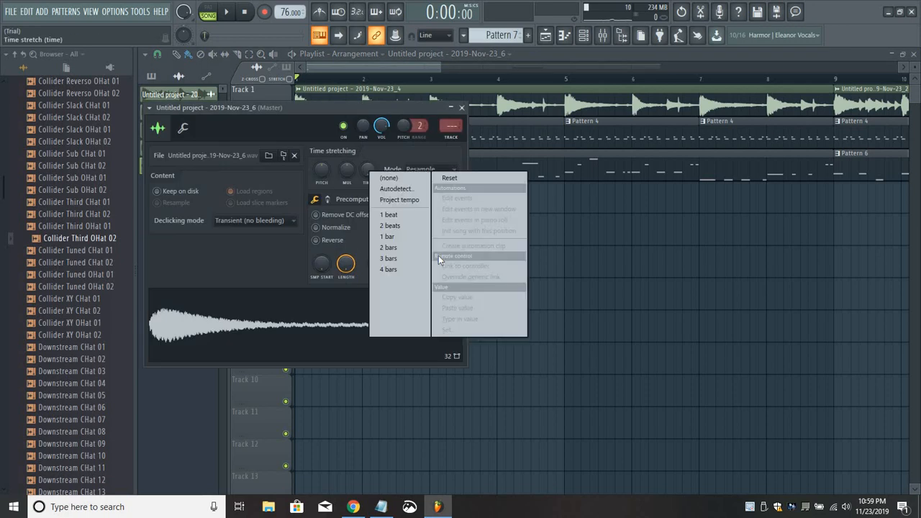
click(390, 225)
drag(374, 108, 592, 148)
right_click(587, 218)
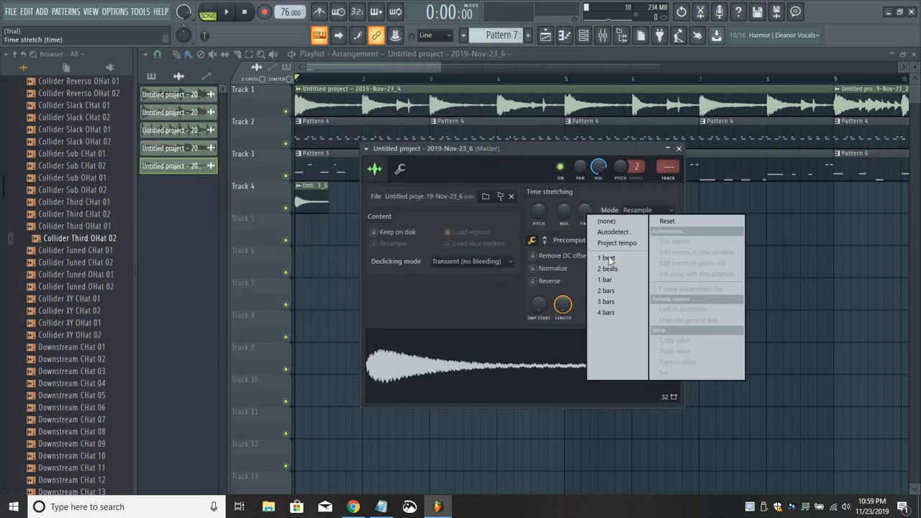
click(605, 261)
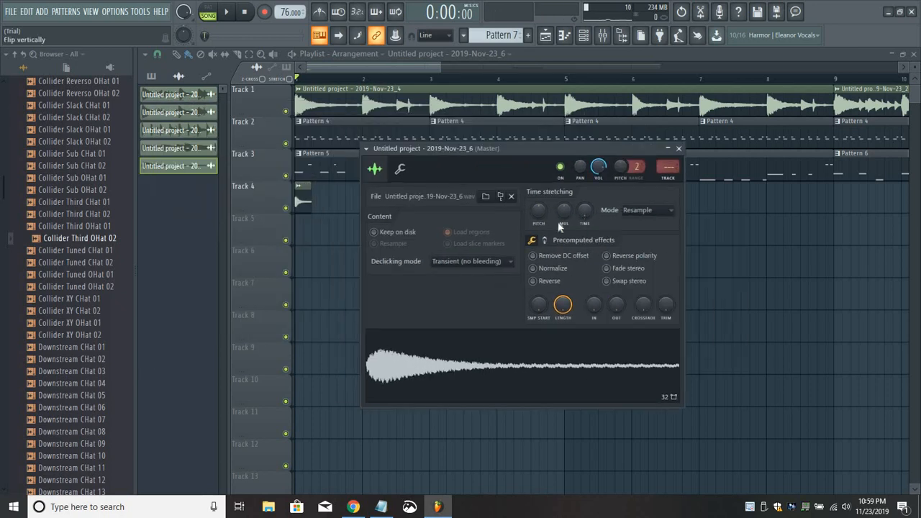
click(533, 396)
Fill Track 4 with copies of the one-beat sample clip from bar 1 through the end of bar 8.
click(311, 199)
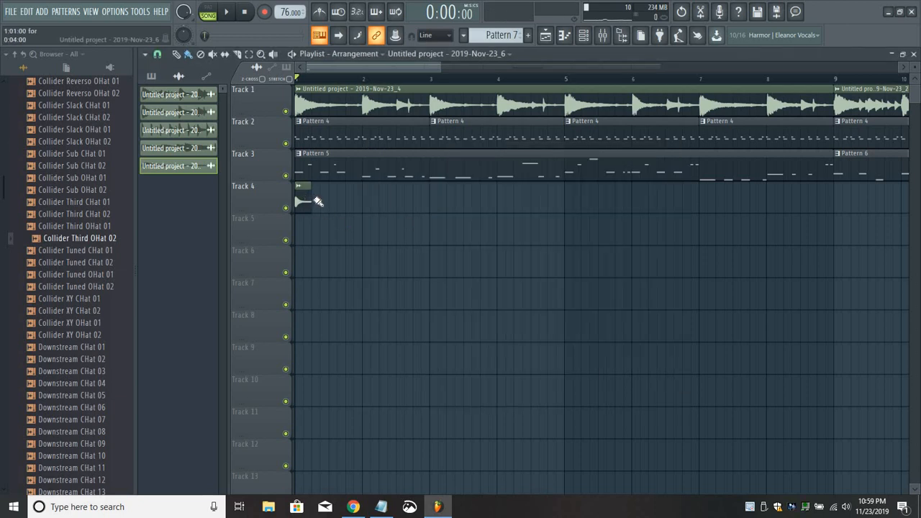
drag(452, 194, 495, 198)
drag(607, 210, 817, 224)
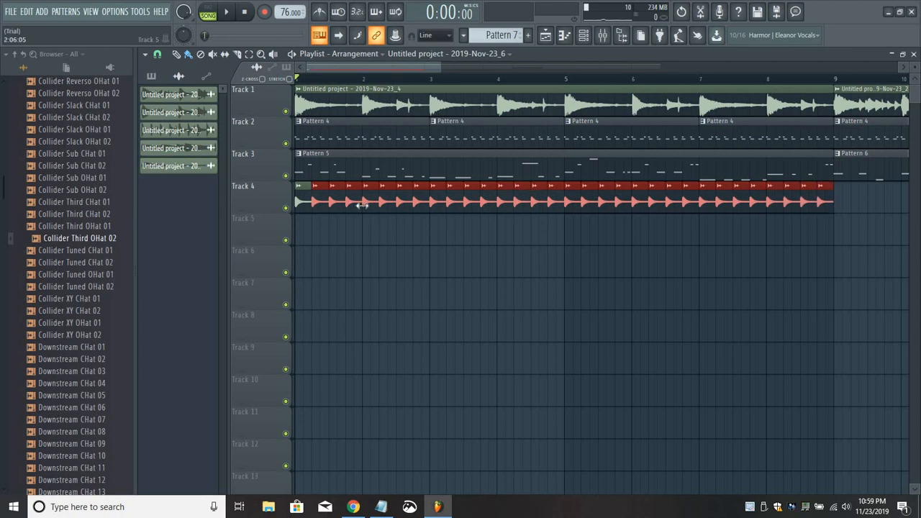
Raise the Track 4 sample's stretch pitch in Auto mode, lower its channel volume, and check it by playing the song.
drag(577, 153, 614, 161)
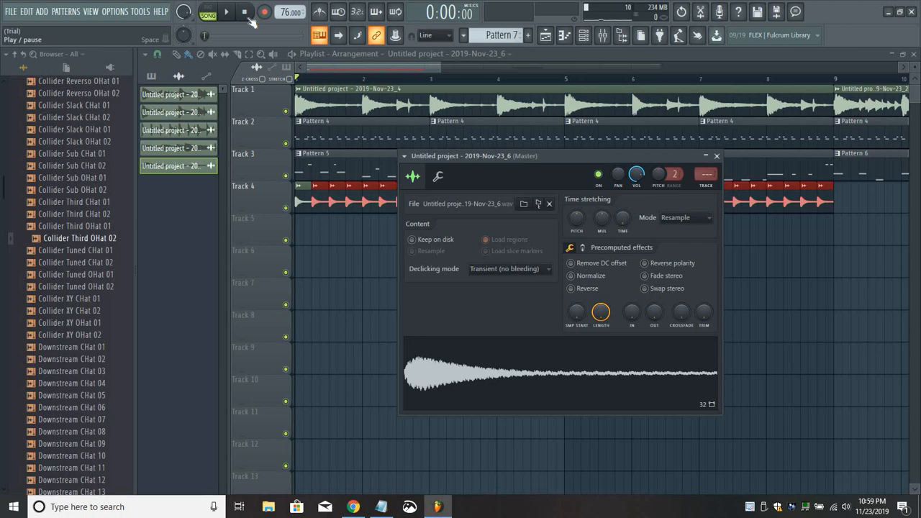
click(226, 11)
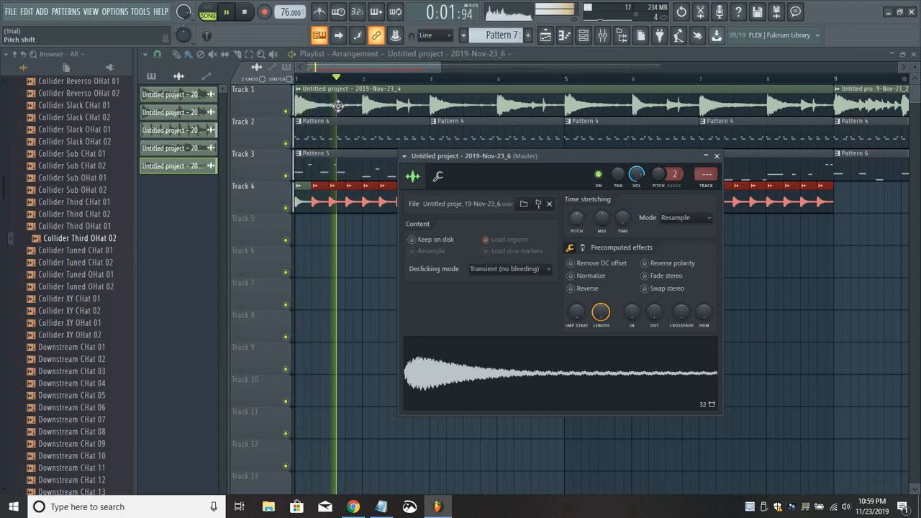
click(228, 13)
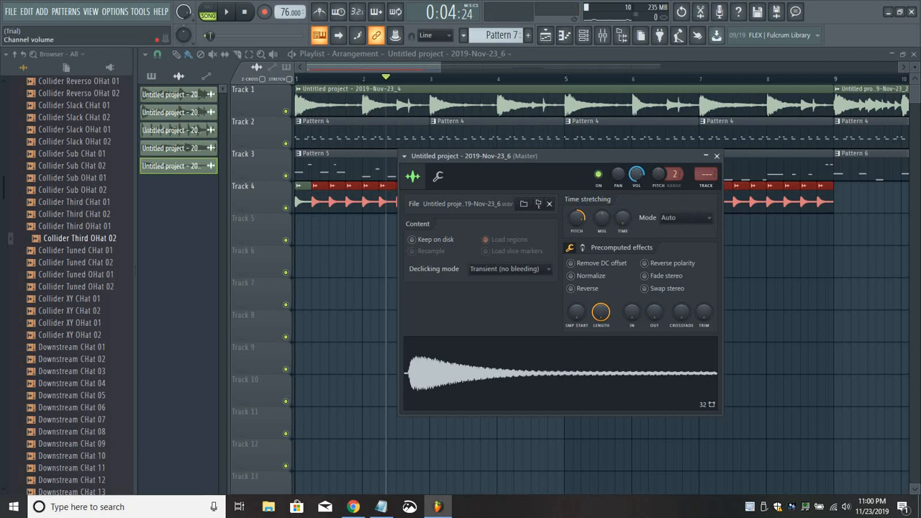
click(229, 13)
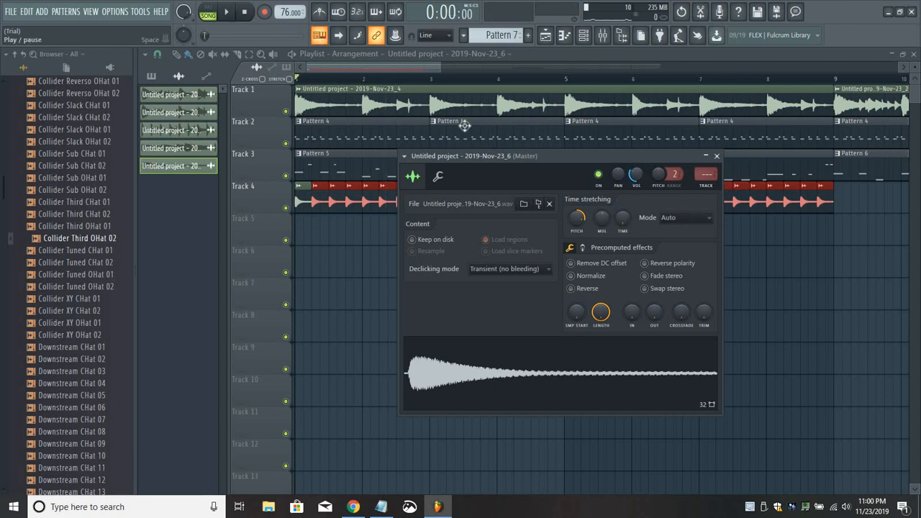
click(716, 155)
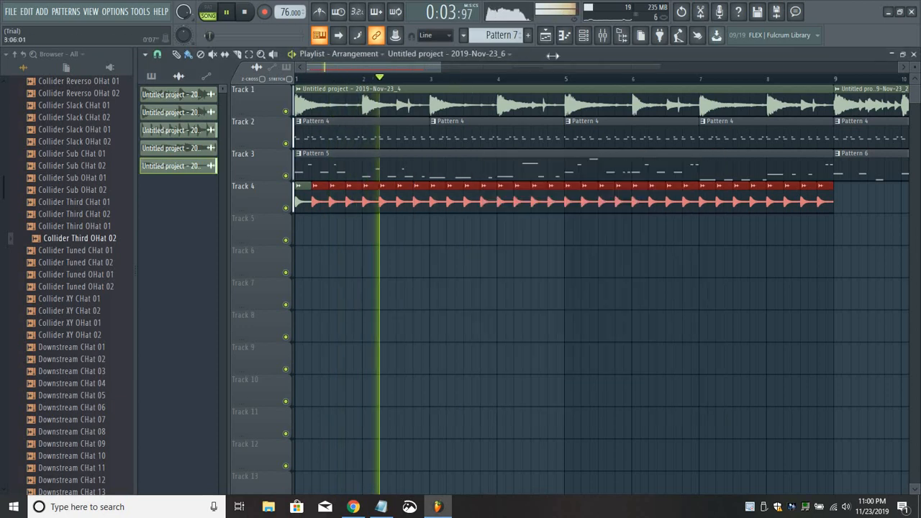
Route the Track 4 sample channel to mixer Insert 11 and load Fruity parametric EQ 2 in its first effect slot.
drag(438, 67, 611, 67)
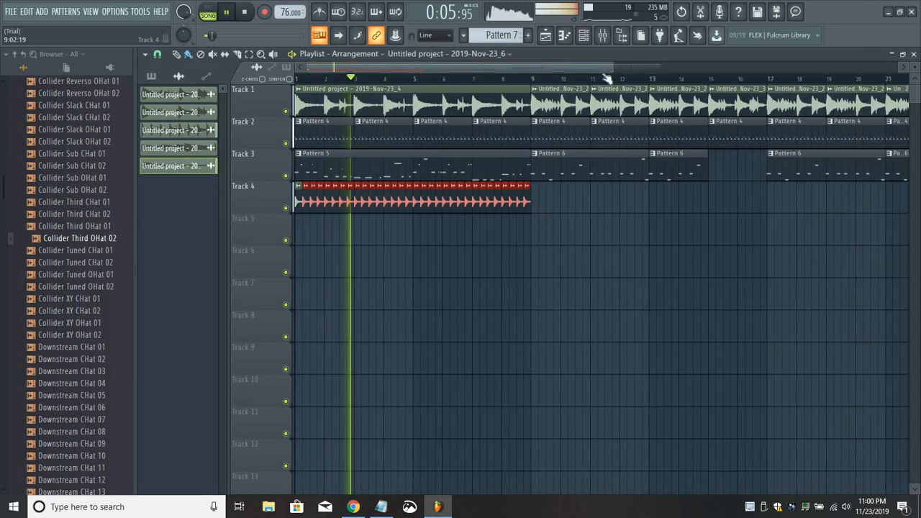
click(603, 36)
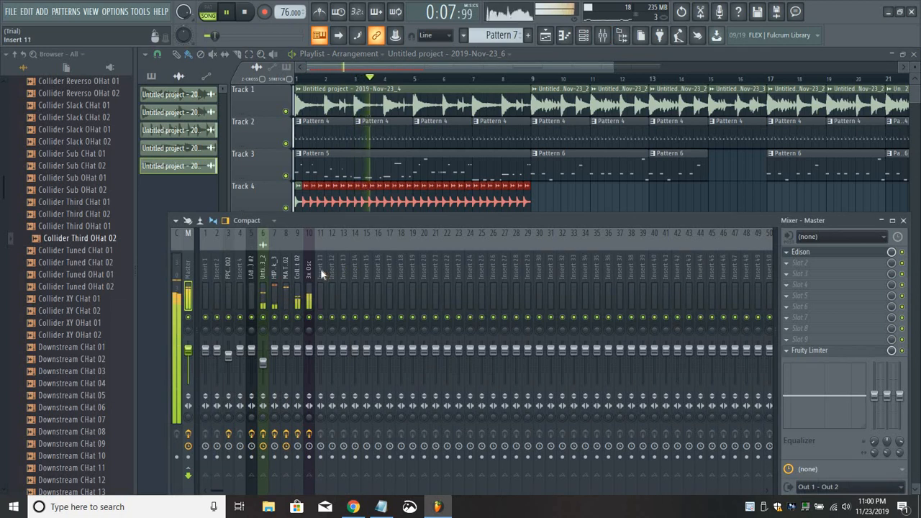
click(320, 268)
right_click(320, 269)
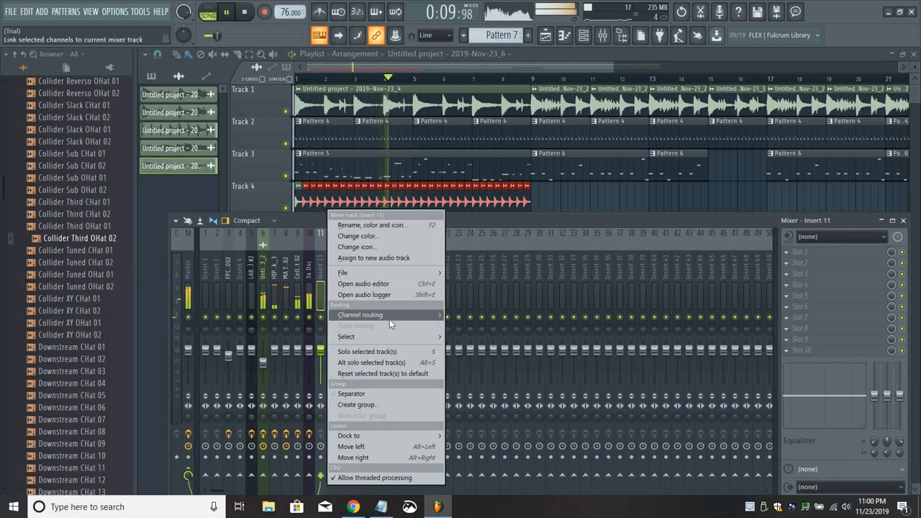
mouse_move(389, 319)
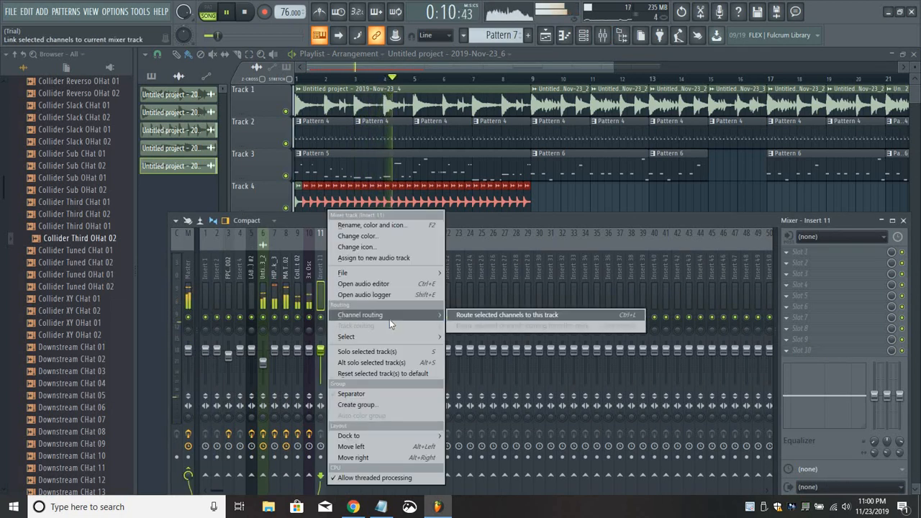
click(480, 316)
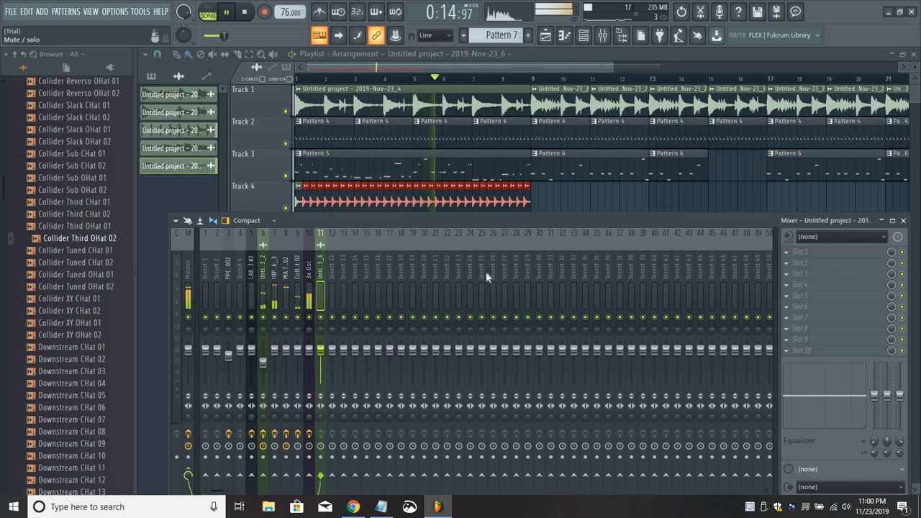
click(799, 251)
click(634, 372)
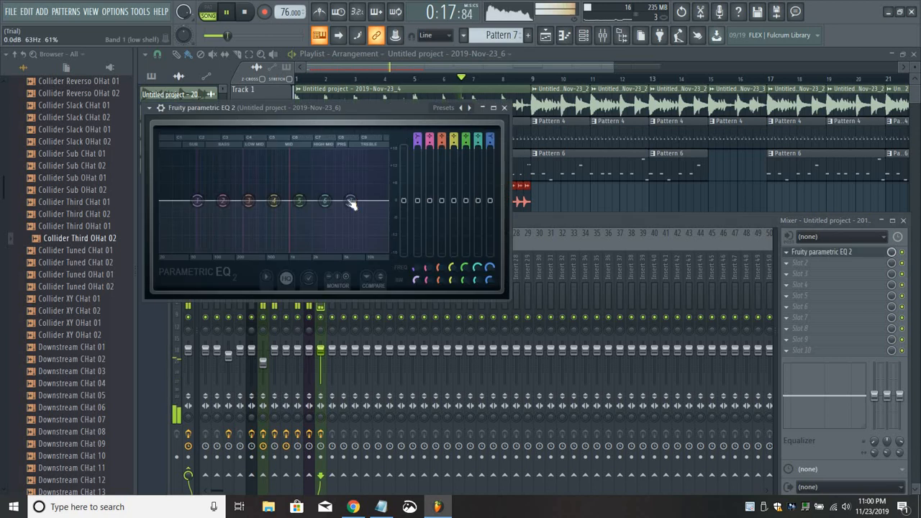
Lower band 7 of Insert 11's EQ to -18 dB at about 3249 Hz and add Fruity Reeverb 2 in the second slot.
drag(351, 202, 327, 249)
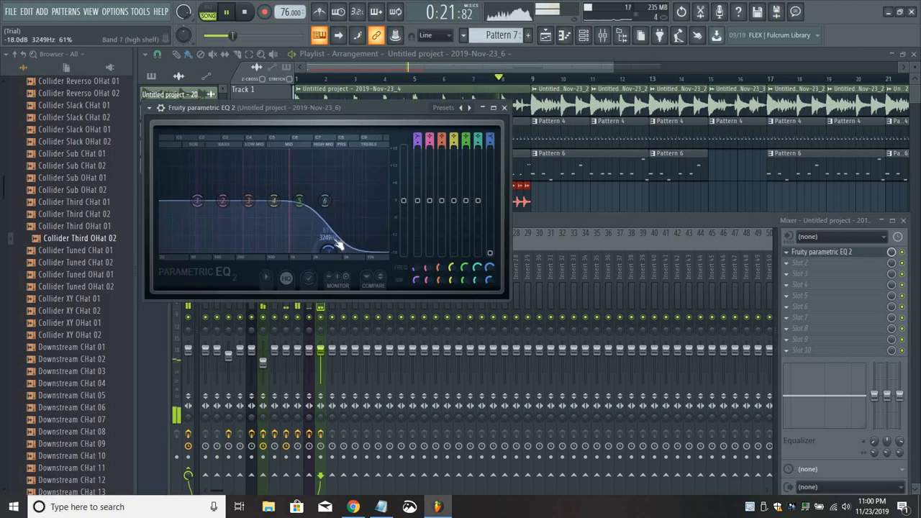
click(788, 254)
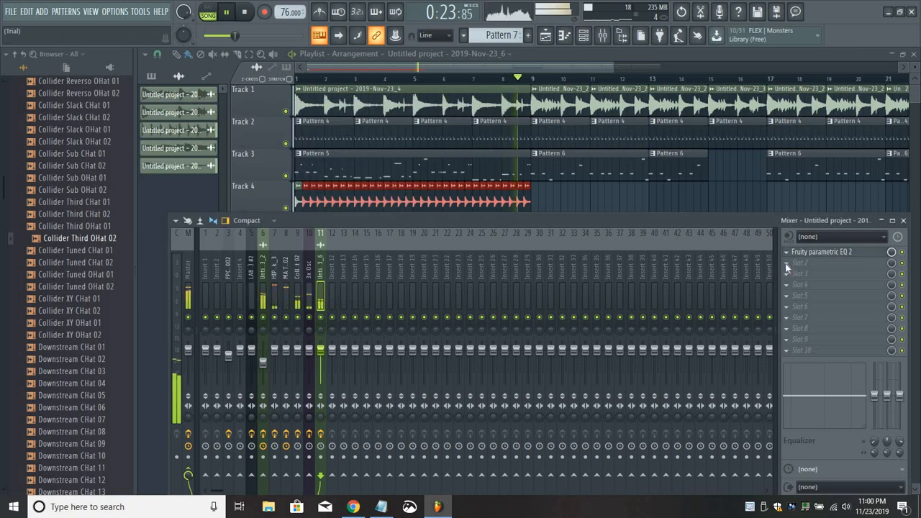
click(786, 264)
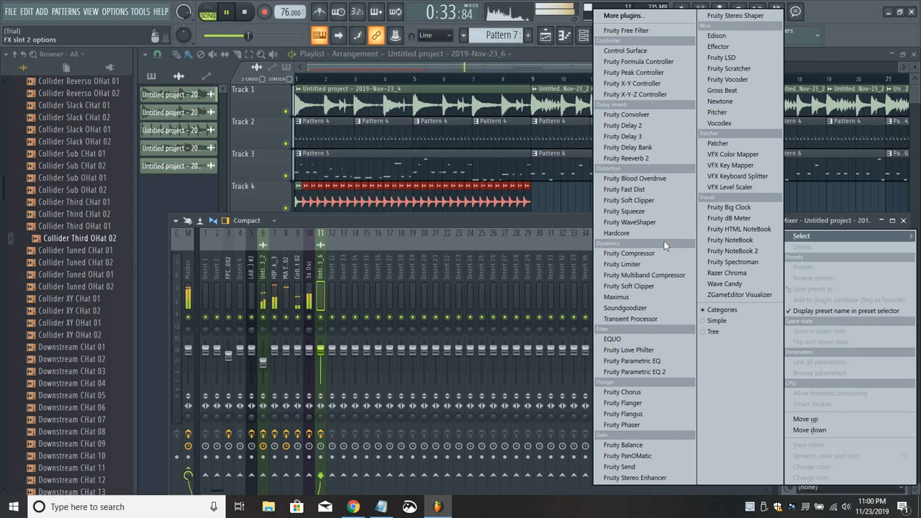
click(644, 158)
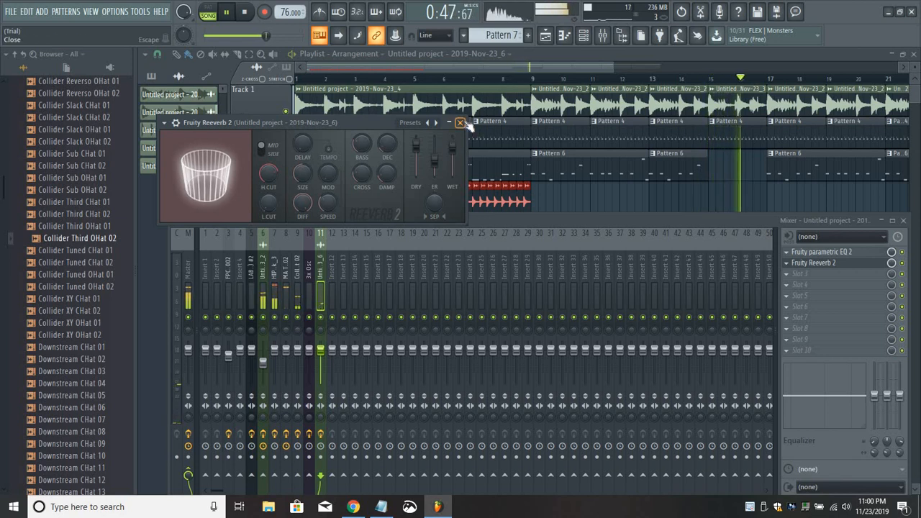
key(Escape)
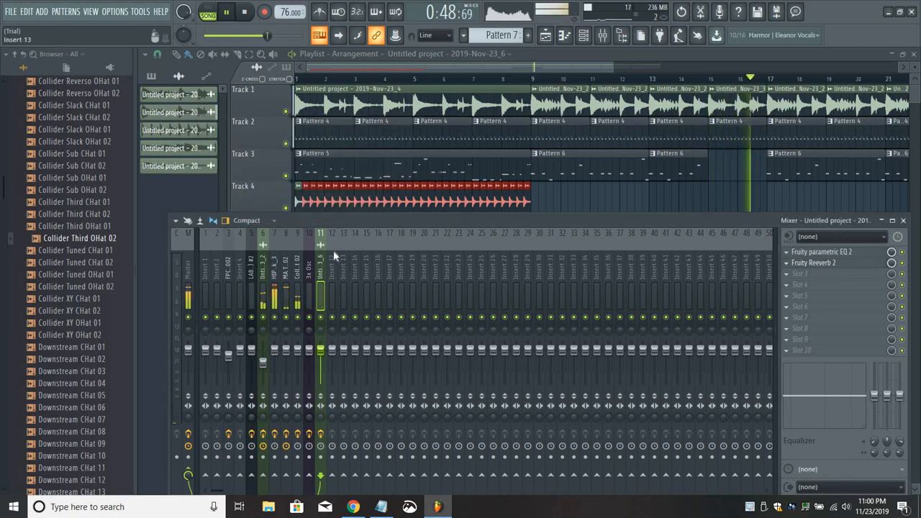
Review the EQ on Insert 6 and adjust the mid-band gain of its Fruity Multiband Compressor.
click(263, 272)
click(825, 265)
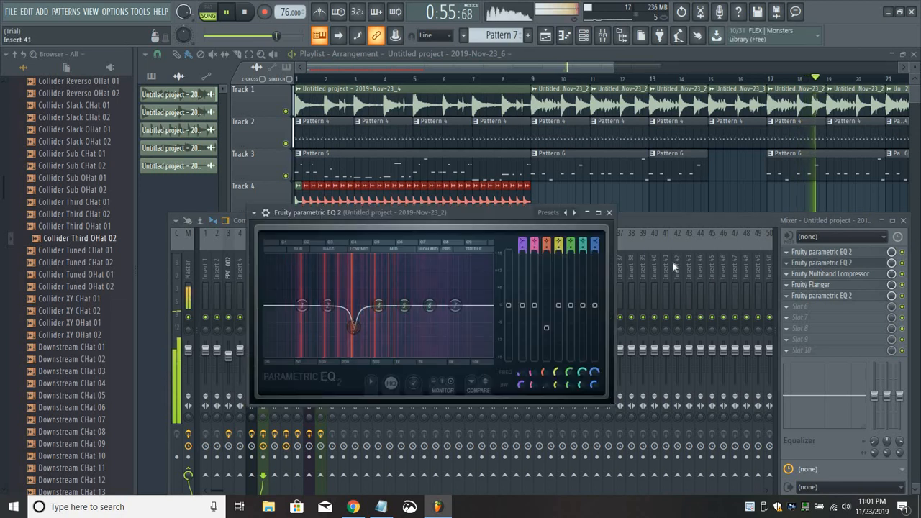
click(609, 212)
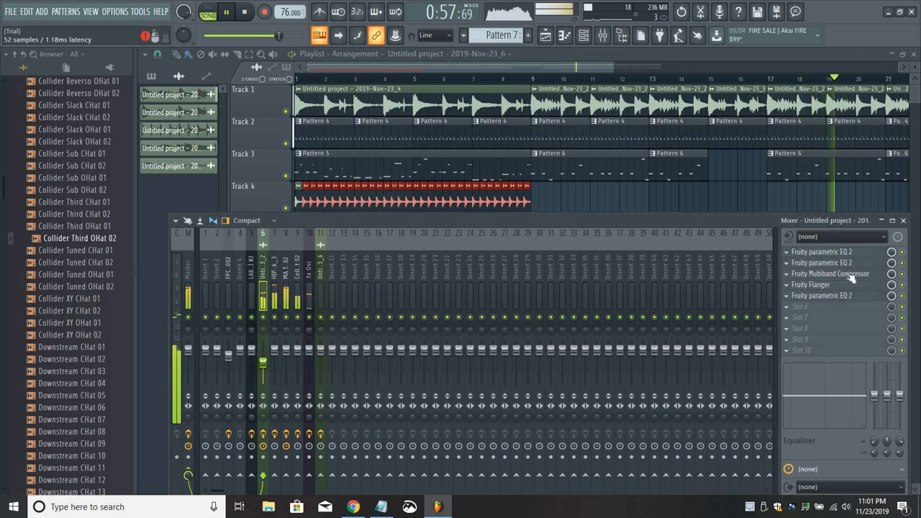
click(850, 275)
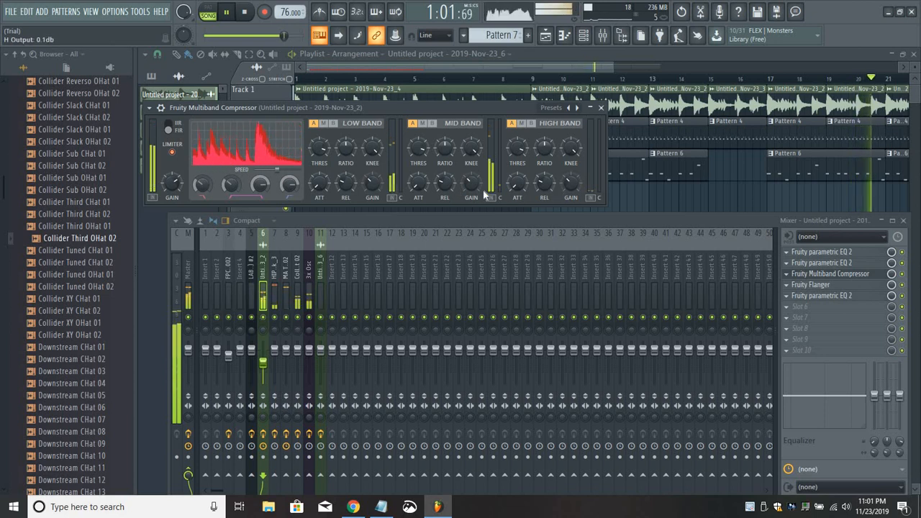
drag(472, 183, 471, 172)
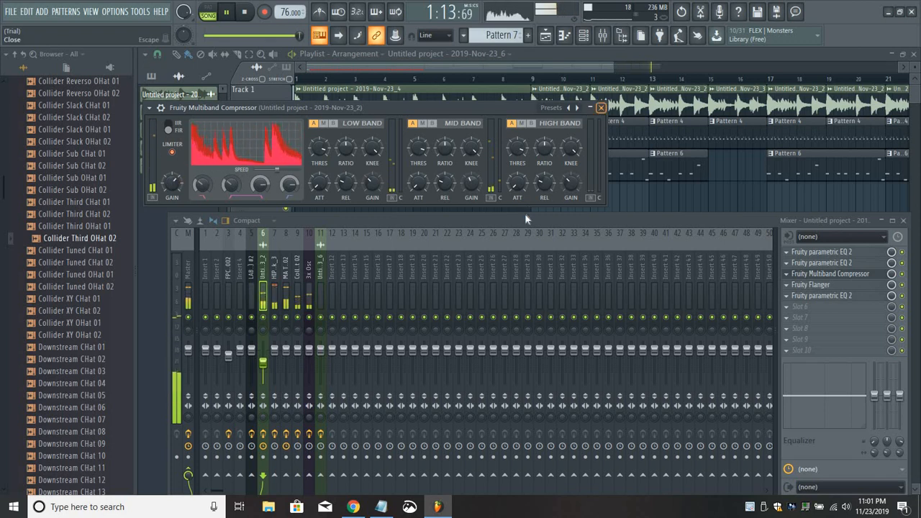
key(Escape)
Lower band 4 of the Fruity parametric EQ 2 on Insert 11 at about 822 Hz.
drag(530, 221, 525, 211)
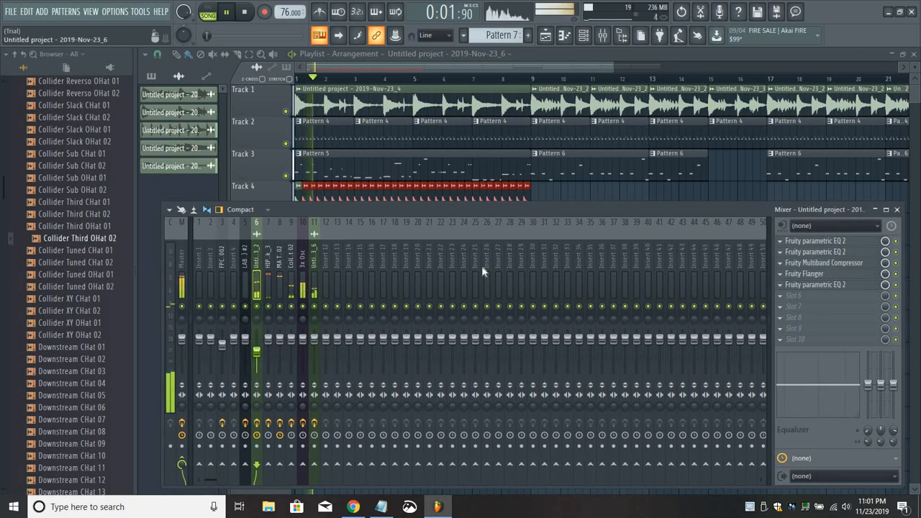
click(315, 268)
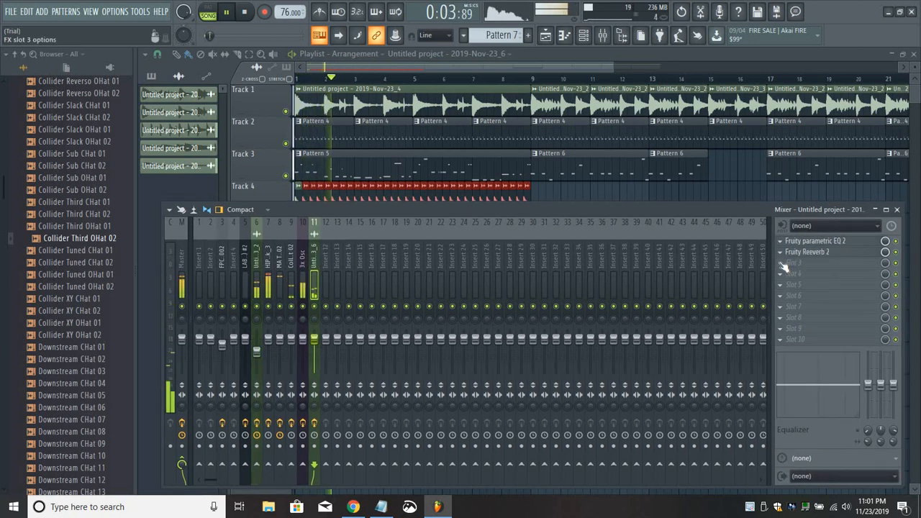
click(831, 243)
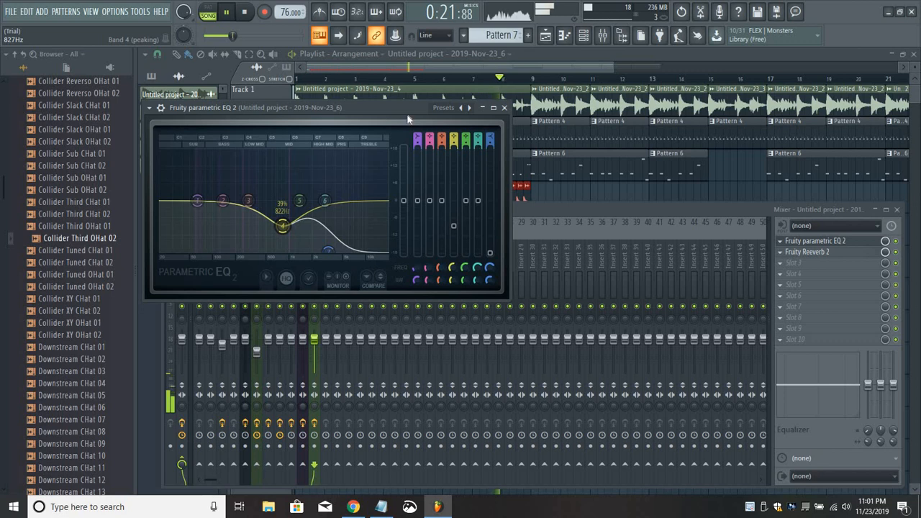
click(433, 71)
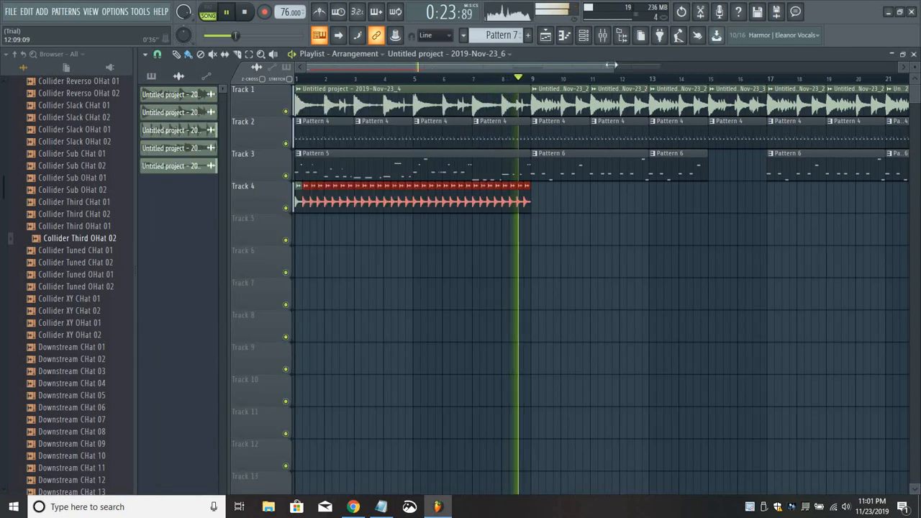
Stop playback and move all clips on Tracks 1 to 4 so the arrangement starts at bar 9.
drag(612, 68, 813, 70)
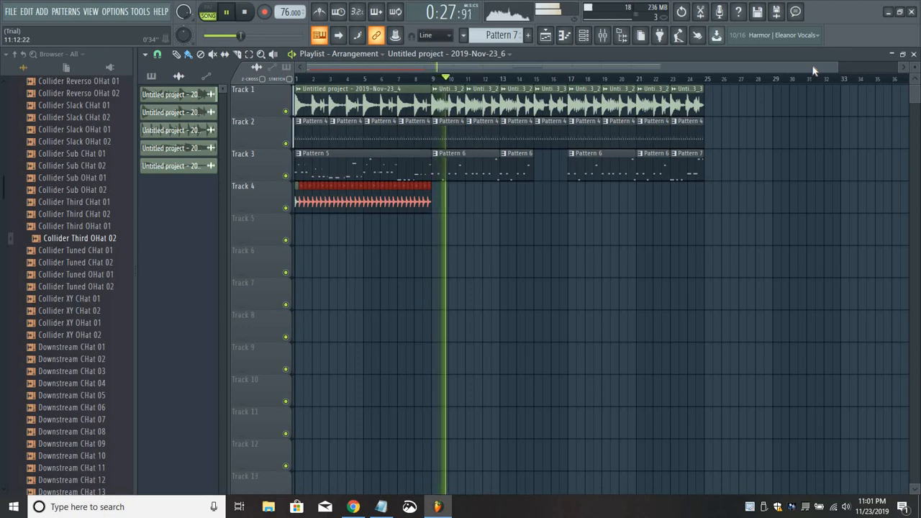
key(space)
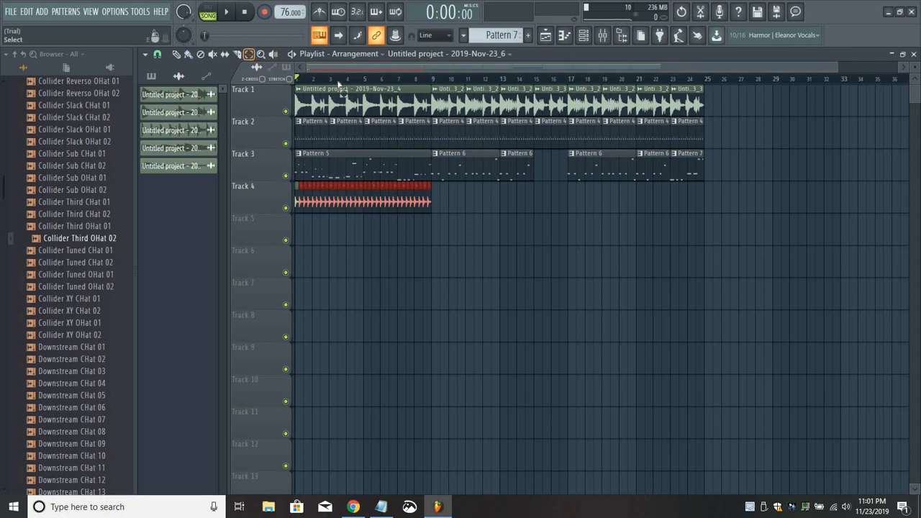
drag(731, 244, 214, 64)
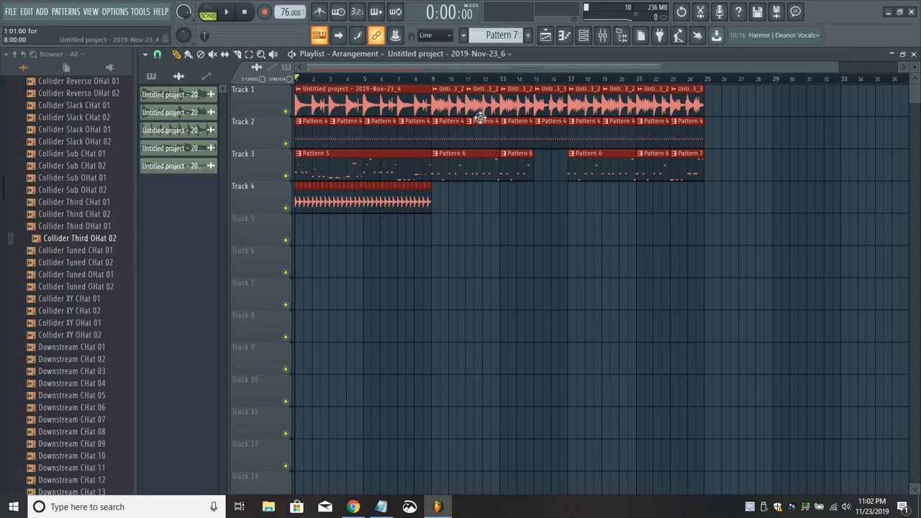
drag(479, 117, 439, 113)
ctrl+click(505, 278)
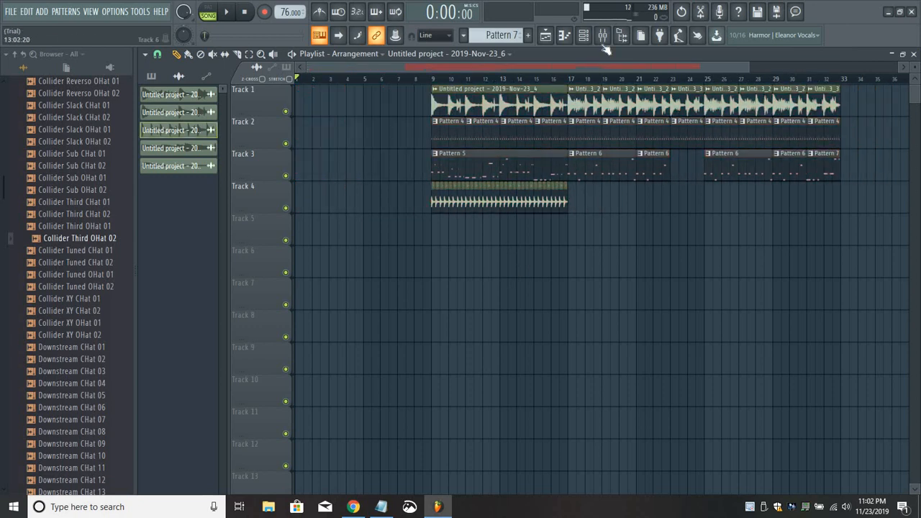
Select the whole recording in Edison on the Master track and place it at bar 1 of Track 6.
key(F9)
click(181, 257)
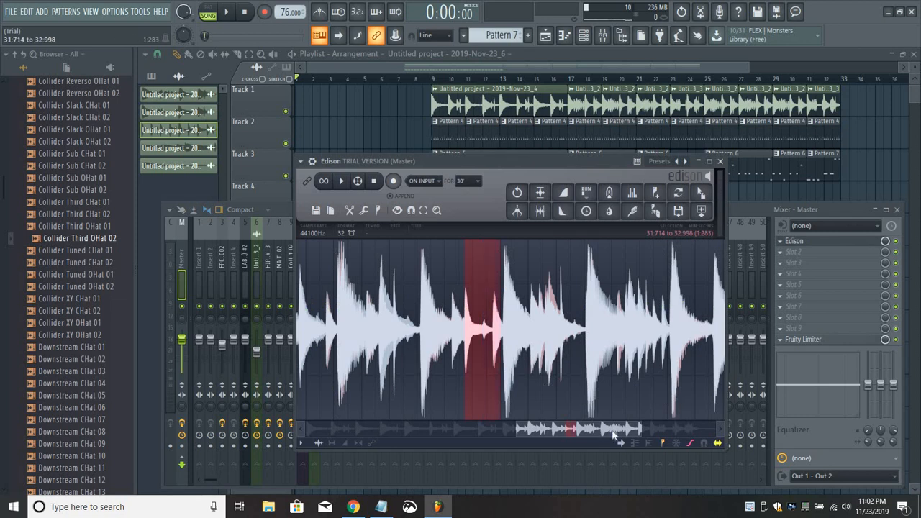
click(327, 426)
drag(433, 430, 707, 429)
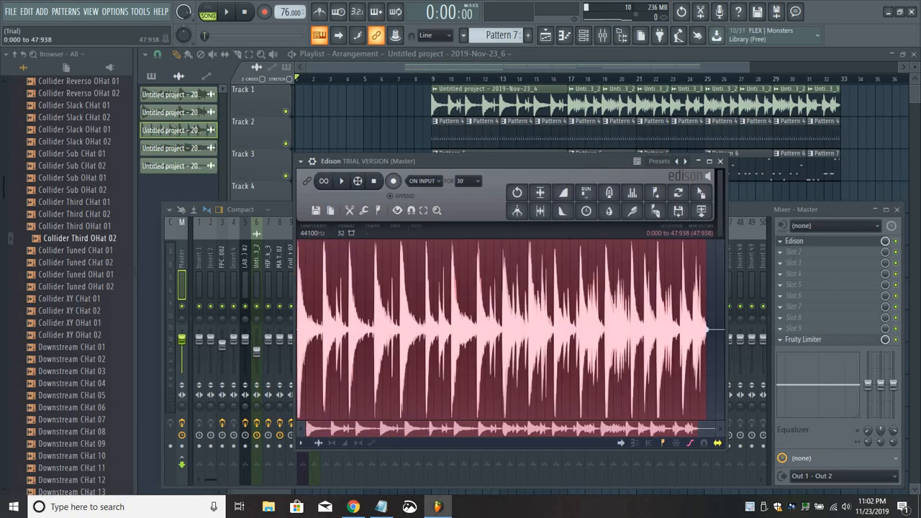
drag(440, 162, 297, 267)
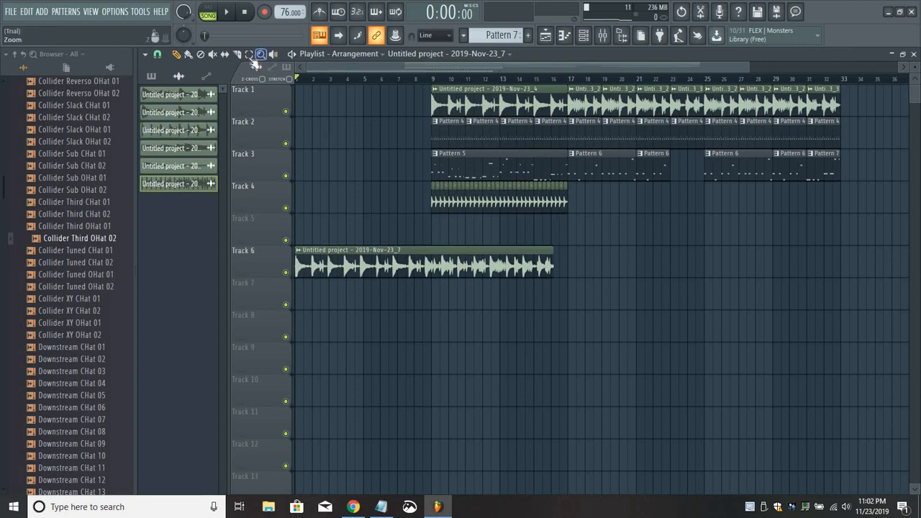
Move the Track 1 to 4 clips to start at bar 16 and route the Track 6 sample to mixer Insert 12.
drag(875, 246, 425, 85)
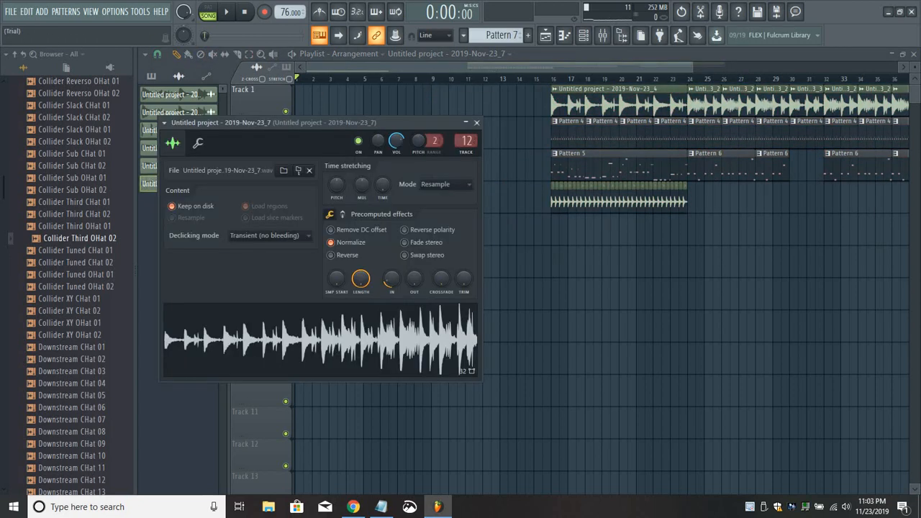
drag(412, 122, 594, 164)
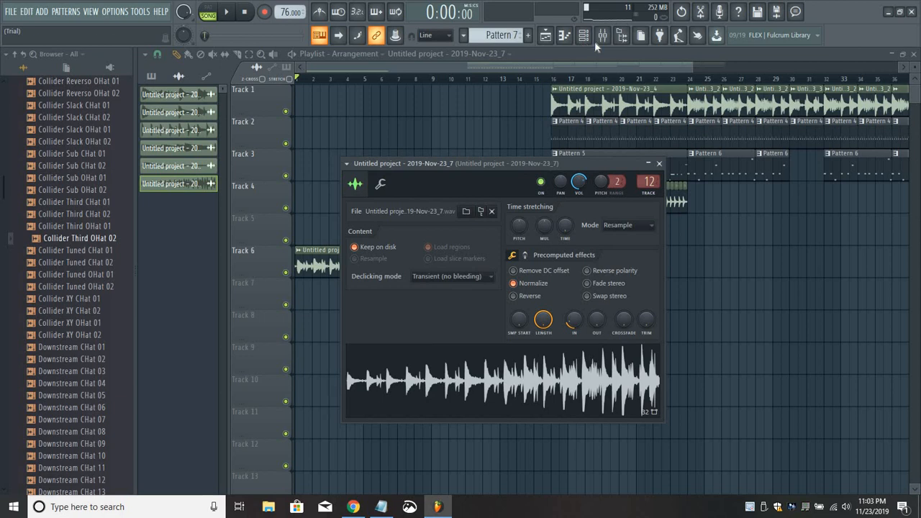
Audition the Track 6 sample, load Fruity Reeverb 2 in Insert 12's first effect slot, and raise the reverb's wet level.
key(F9)
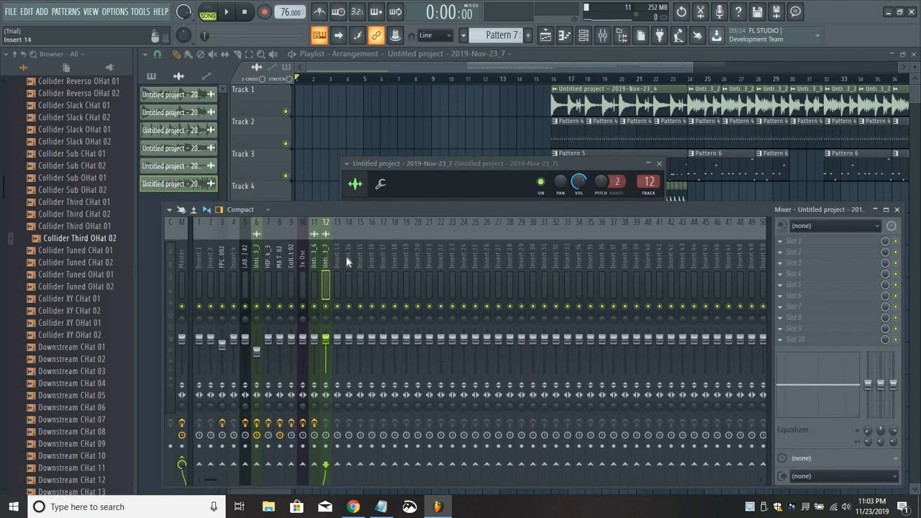
key(z)
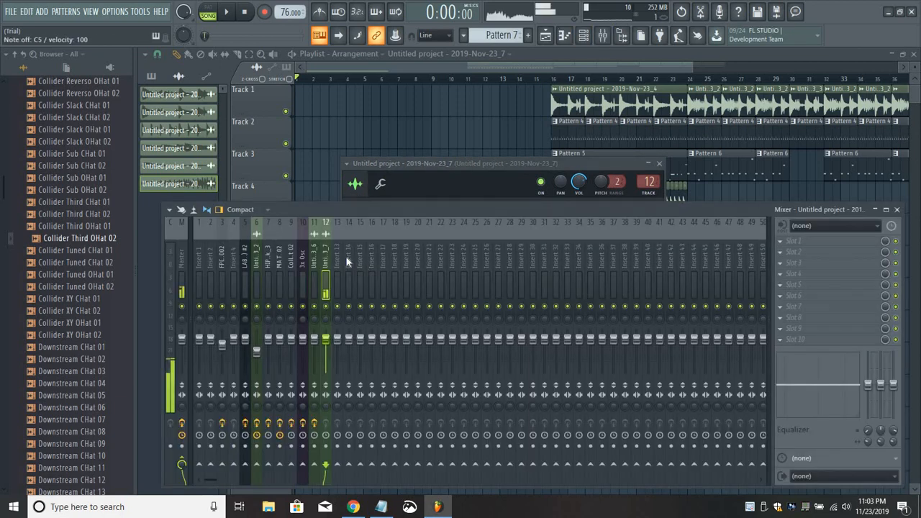
click(594, 169)
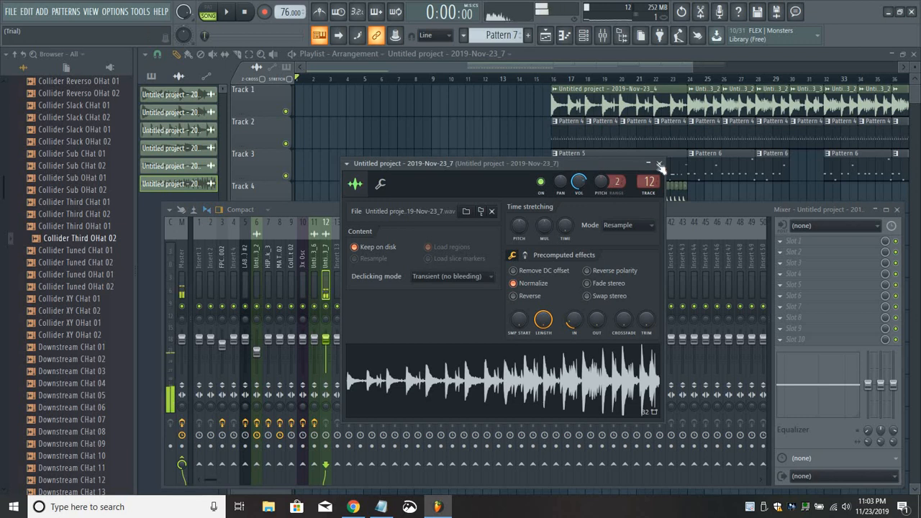
key(Escape)
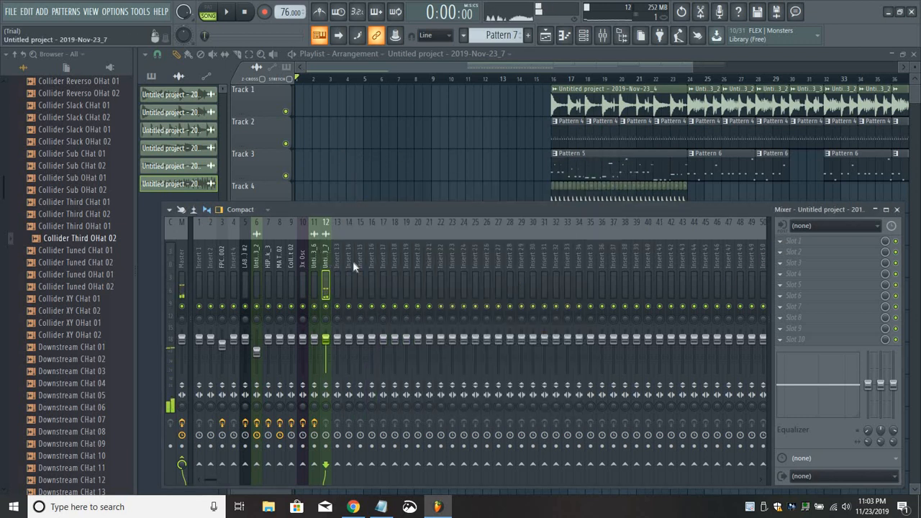
click(780, 241)
mouse_move(795, 237)
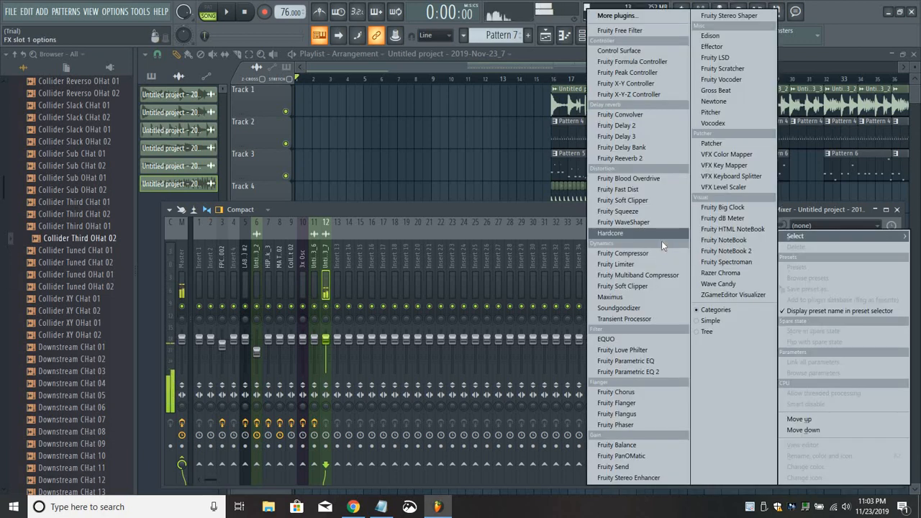
click(626, 157)
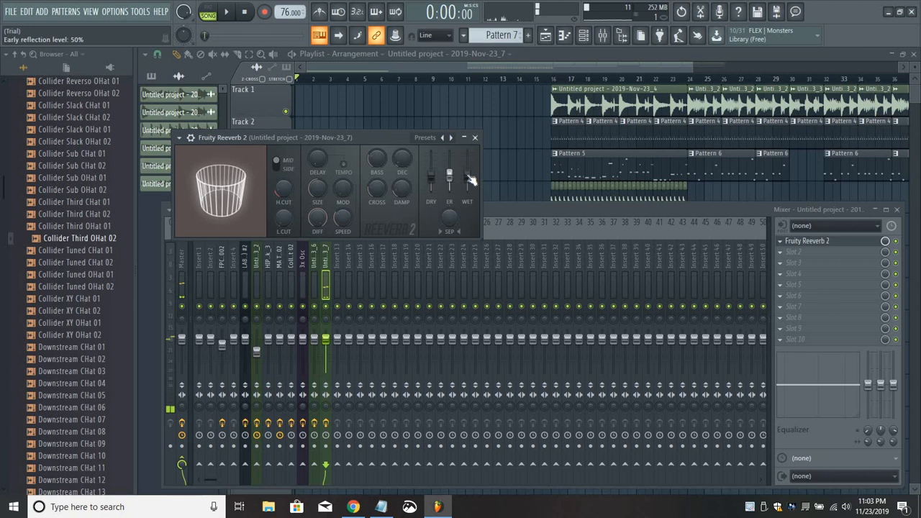
drag(467, 178, 431, 180)
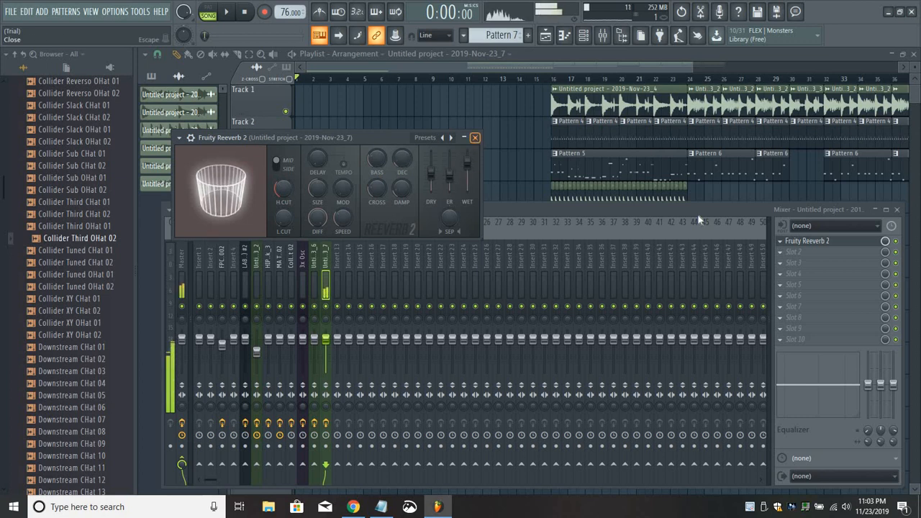
click(476, 138)
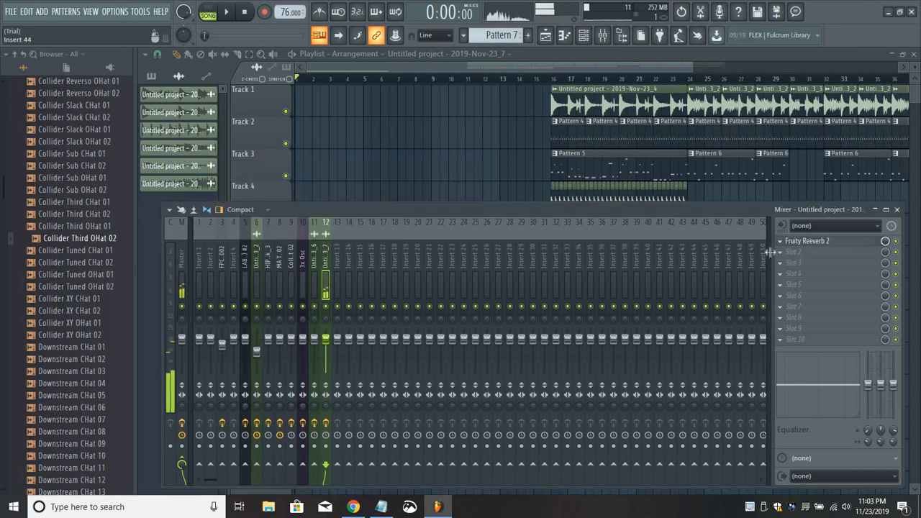
Move all clips on Tracks 1 to 4 earlier so they start right where the Track 6 intro clip ends.
click(442, 64)
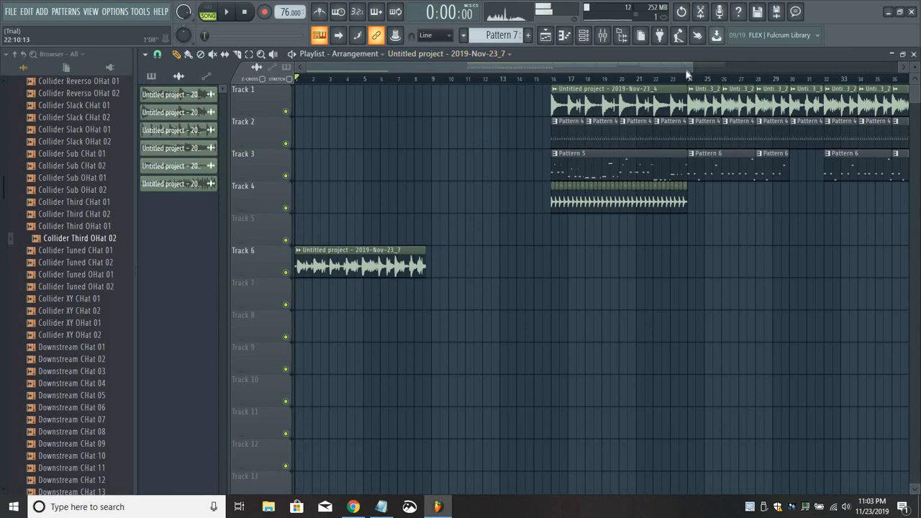
drag(691, 68, 820, 69)
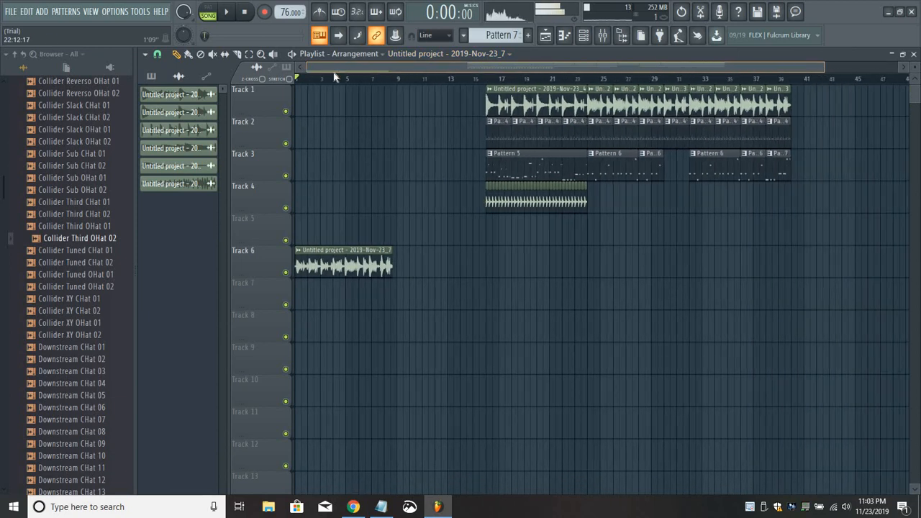
drag(536, 99, 892, 242)
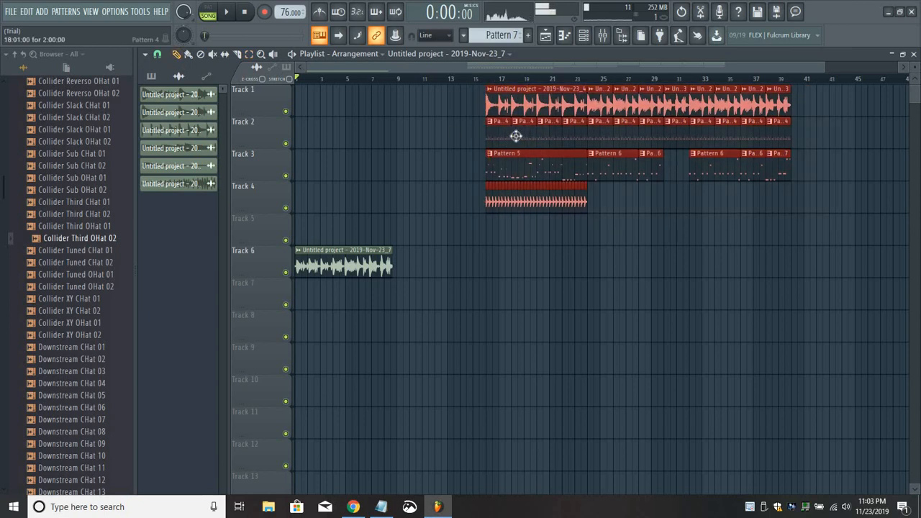
drag(527, 133, 432, 132)
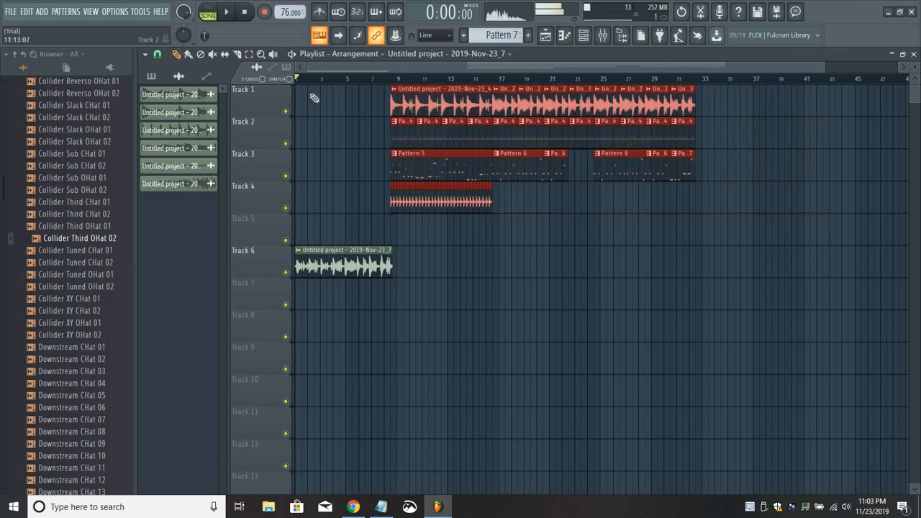
Play the song from the start to check the intro transition, and look at the Edison recording on the Master track.
click(227, 13)
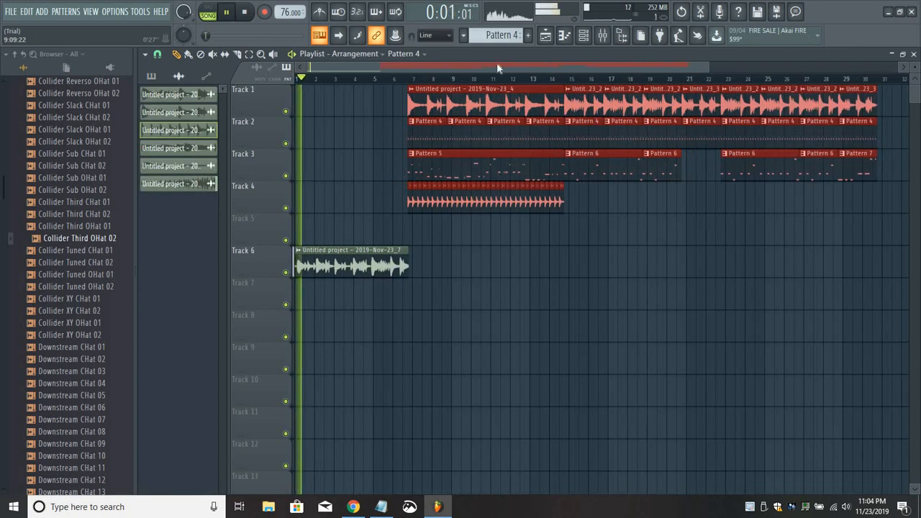
click(605, 36)
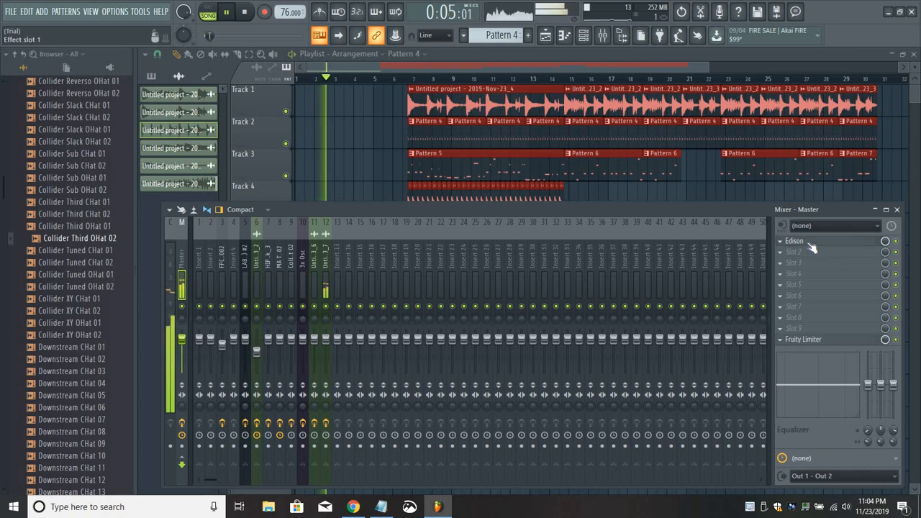
click(813, 242)
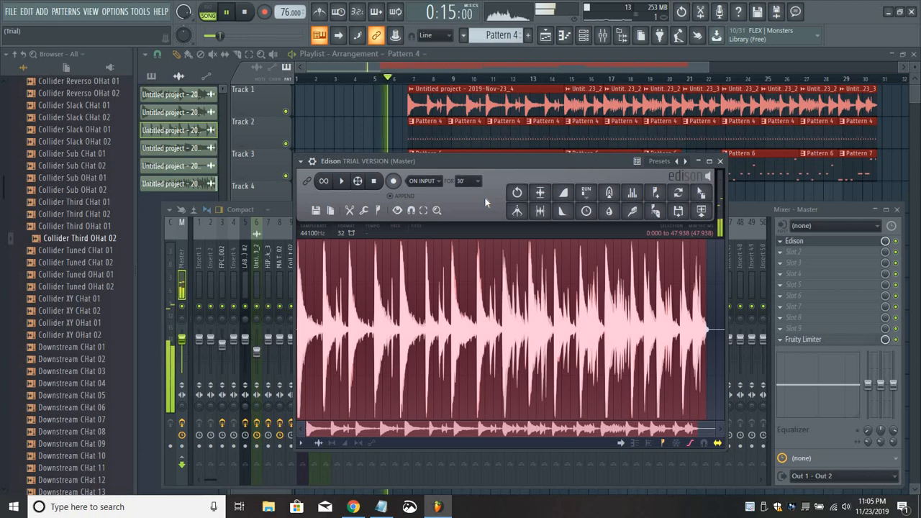
click(502, 65)
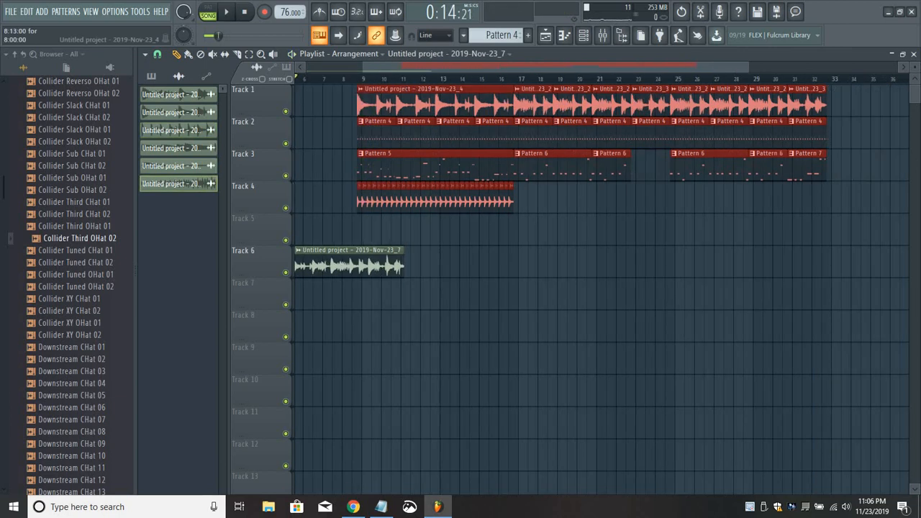
Extend the Track 6 intro clip to about bar 11, start the Track 1 to 4 clips just after it, and play the song.
drag(391, 101, 450, 75)
drag(369, 67, 235, 29)
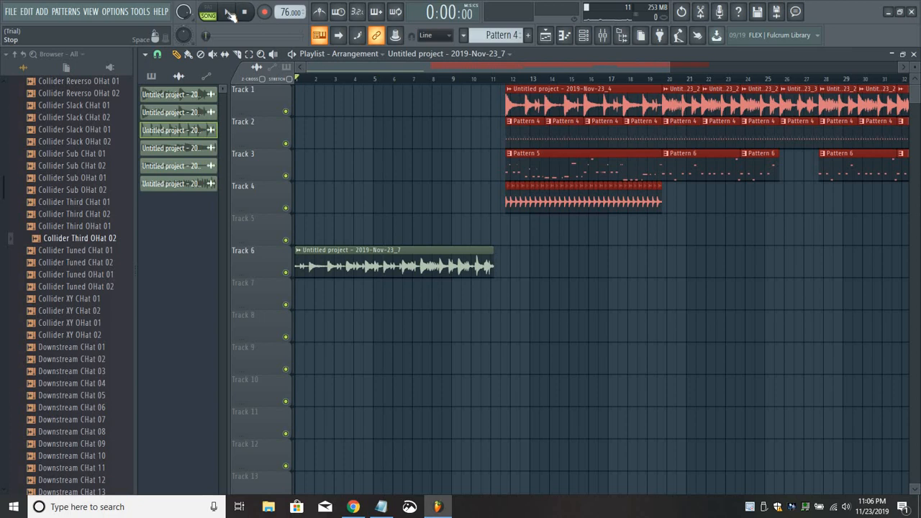
click(228, 12)
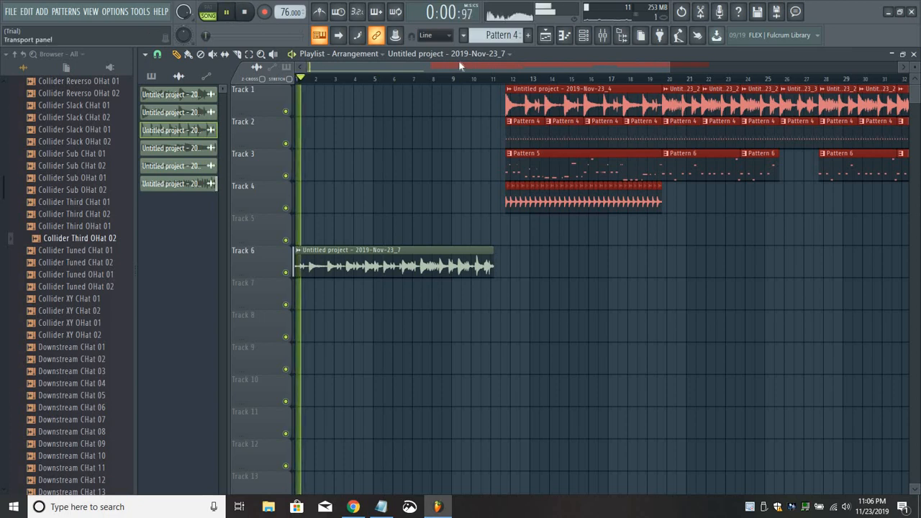
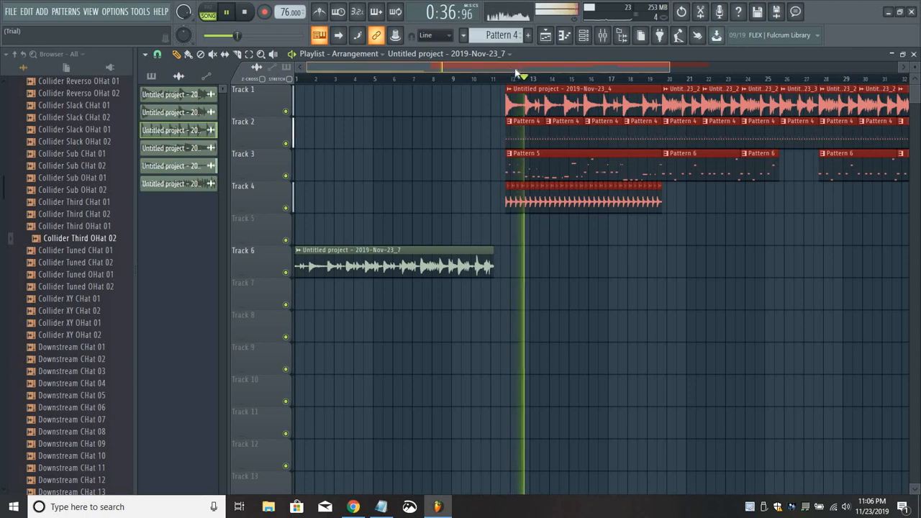
Move all the Track 4 clips to start at about bar 36, right where the Track 1 to 3 clips end, and stop playback.
drag(479, 68, 567, 68)
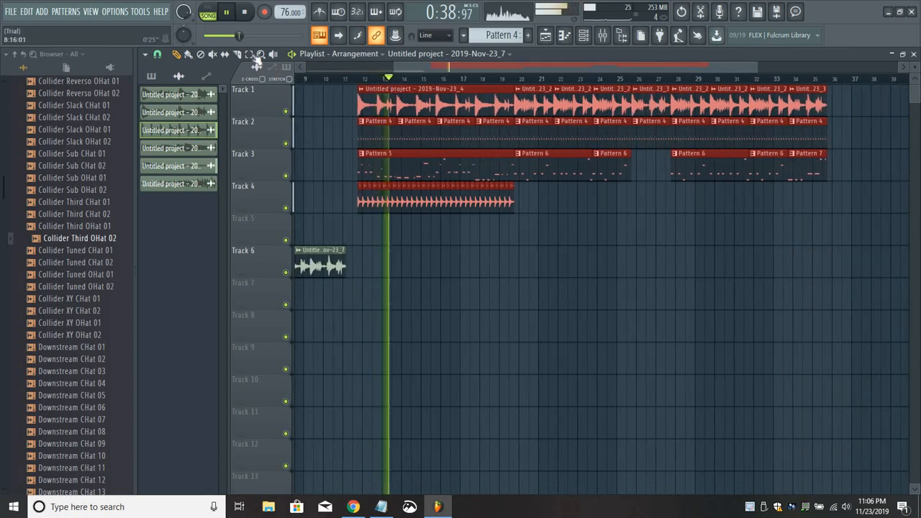
drag(343, 188, 575, 205)
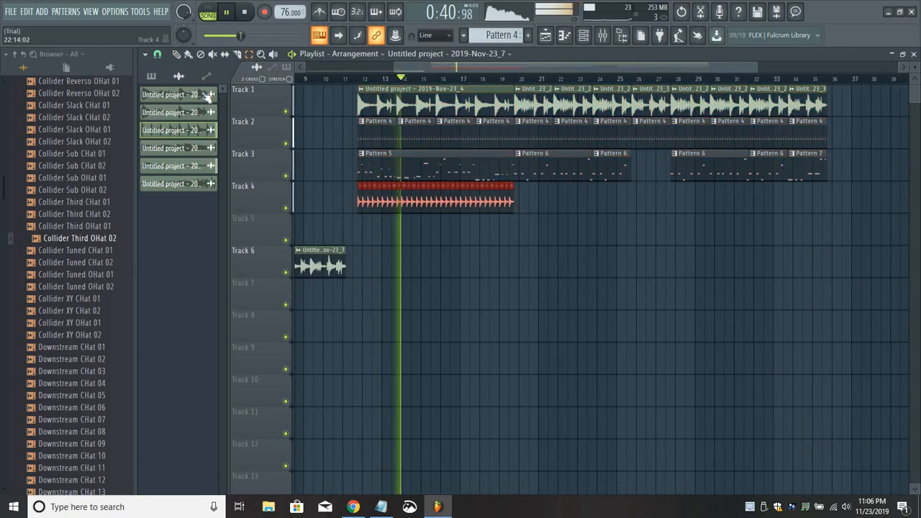
drag(509, 220, 862, 204)
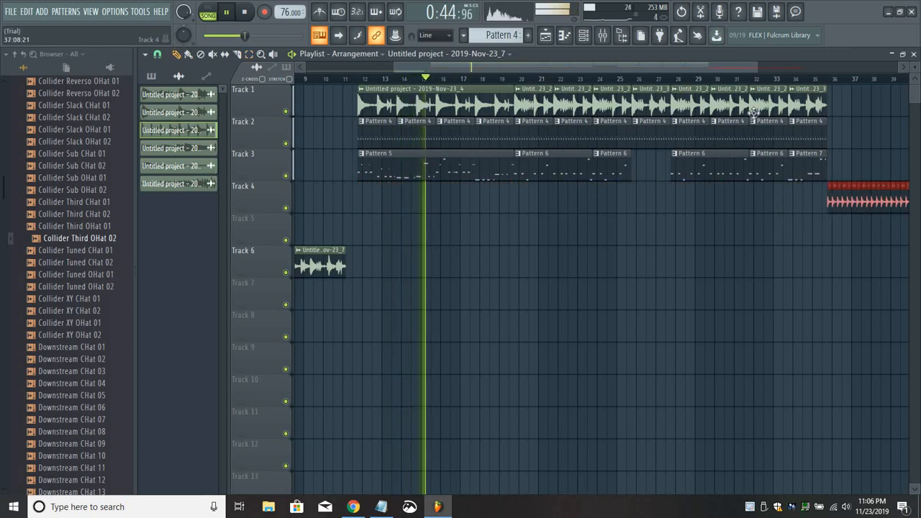
drag(574, 67, 421, 187)
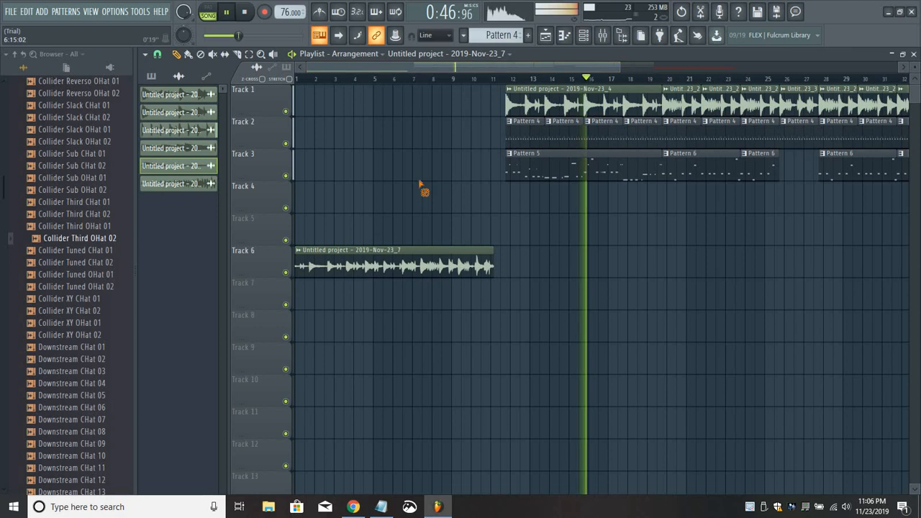
key(space)
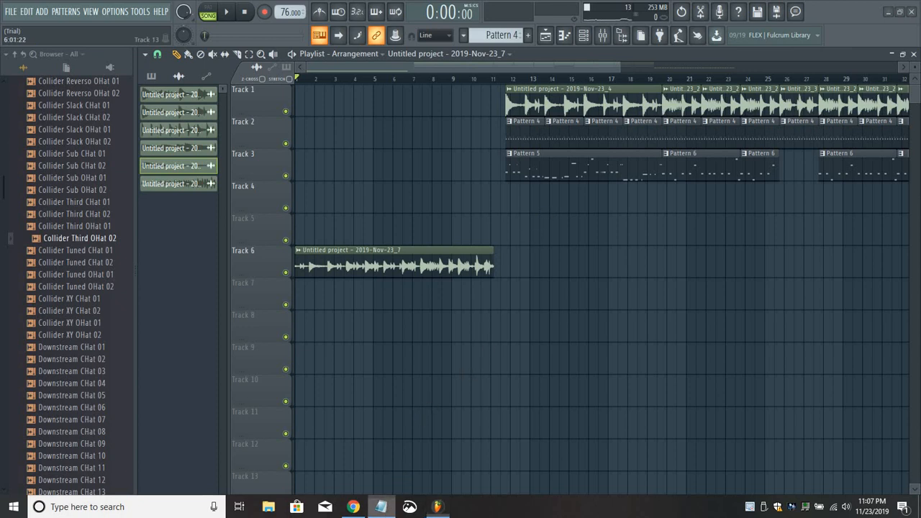
Switch to Notepad to read the artist and song title notes, and return to FL Studio.
click(381, 506)
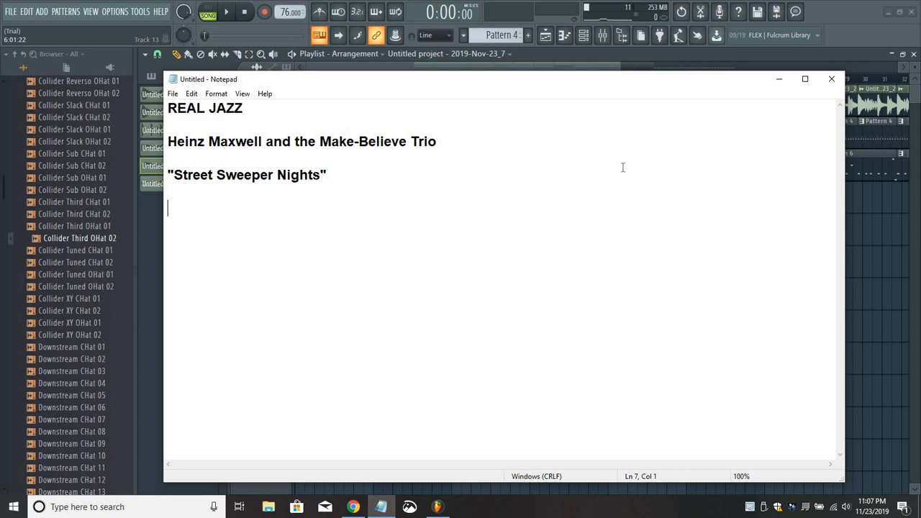
click(778, 78)
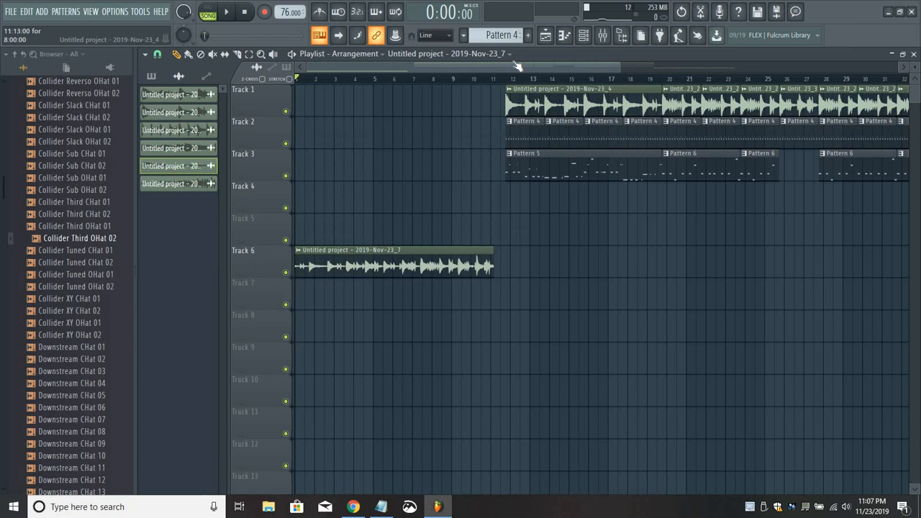
Play the song from just after the Track 6 intro clip, stop, and return the playhead to the start of the song.
click(501, 74)
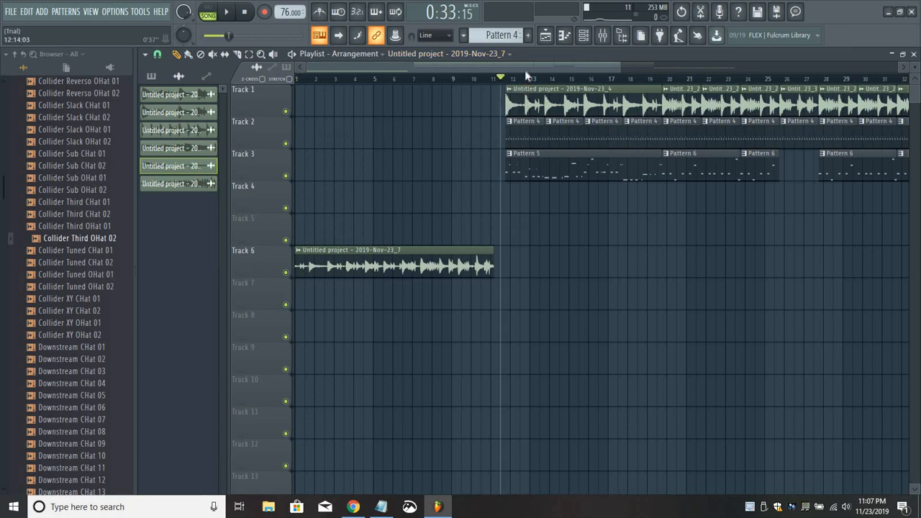
key(space)
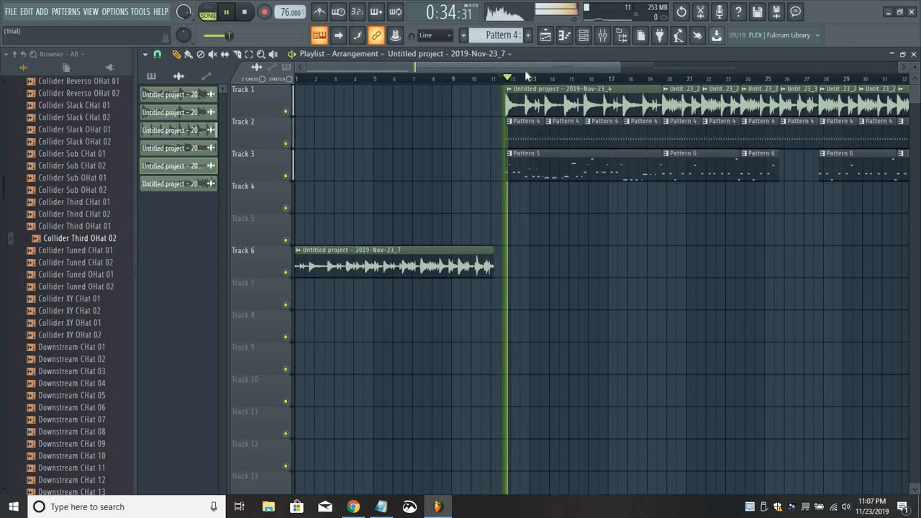
key(space)
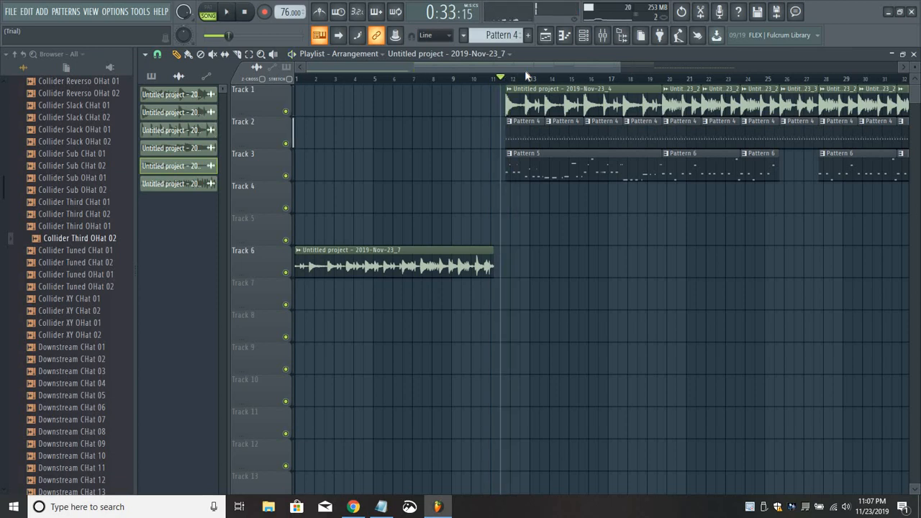
click(247, 13)
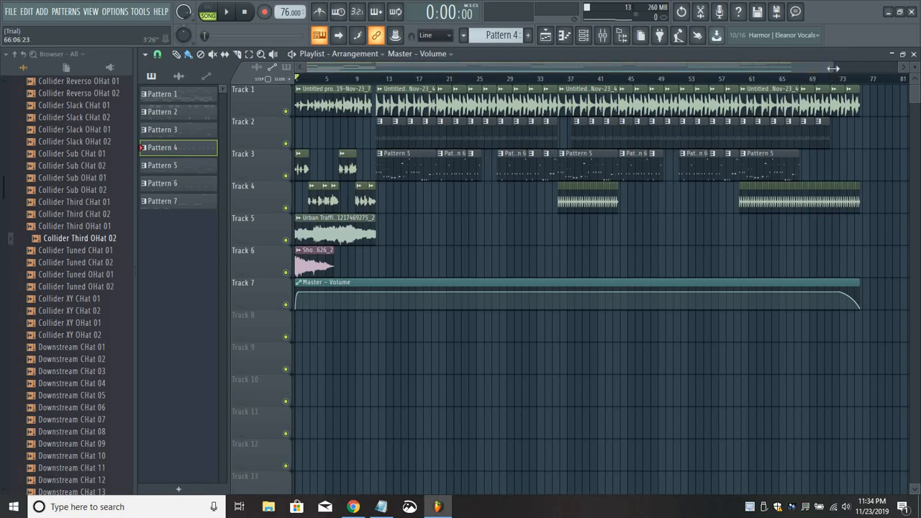
Inspect the channel settings and mixer track assignments of the Lofi Intro Dial_2 and Lofi Intro Dial_3 dialogue clips.
drag(805, 68, 719, 68)
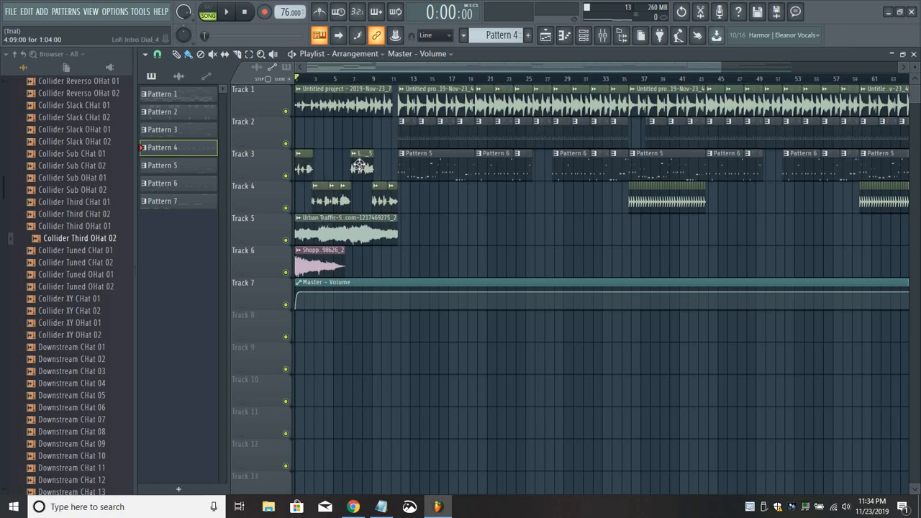
double_click(306, 168)
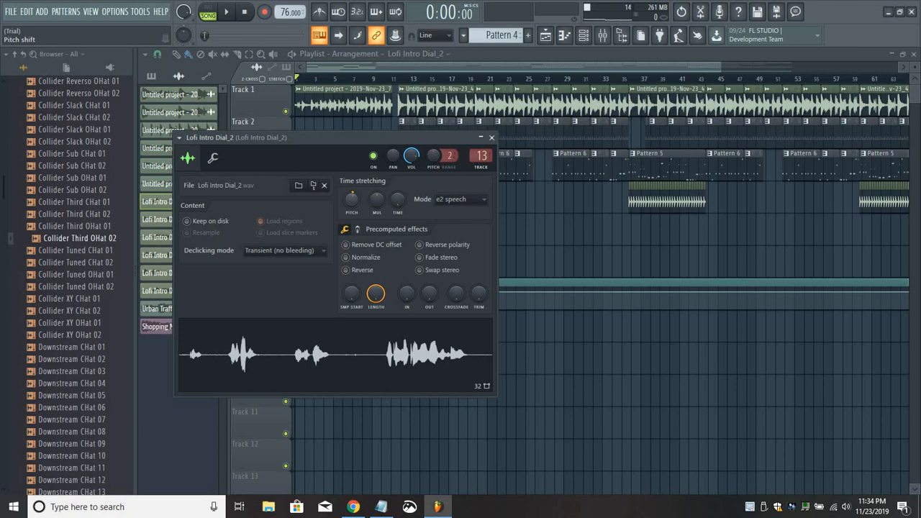
click(491, 136)
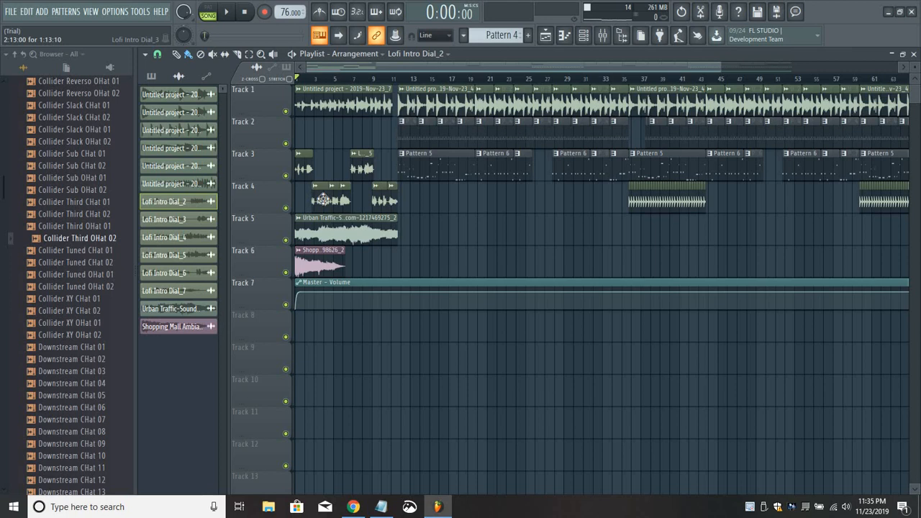
double_click(326, 202)
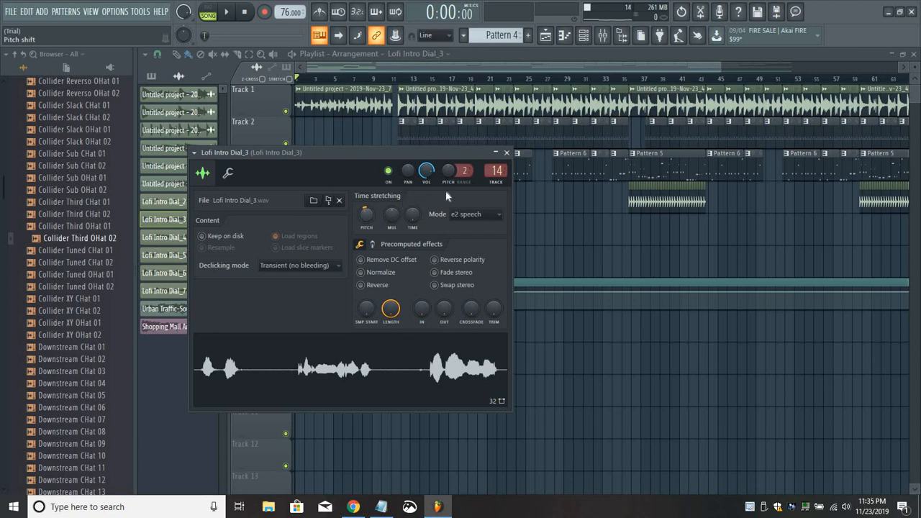
click(507, 152)
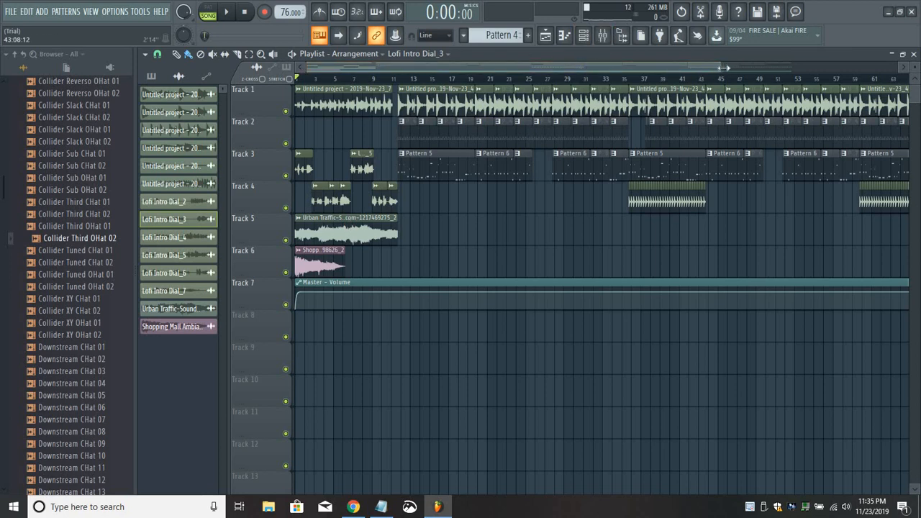
Play the complete arrangement from the start and set the Master track's volume to 100% (0.0 dB) in the mixer.
drag(722, 68, 791, 68)
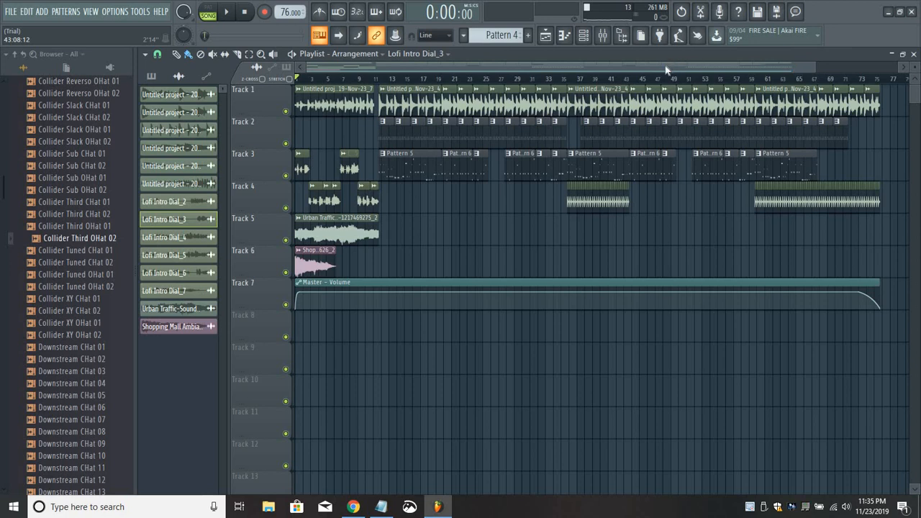
key(space)
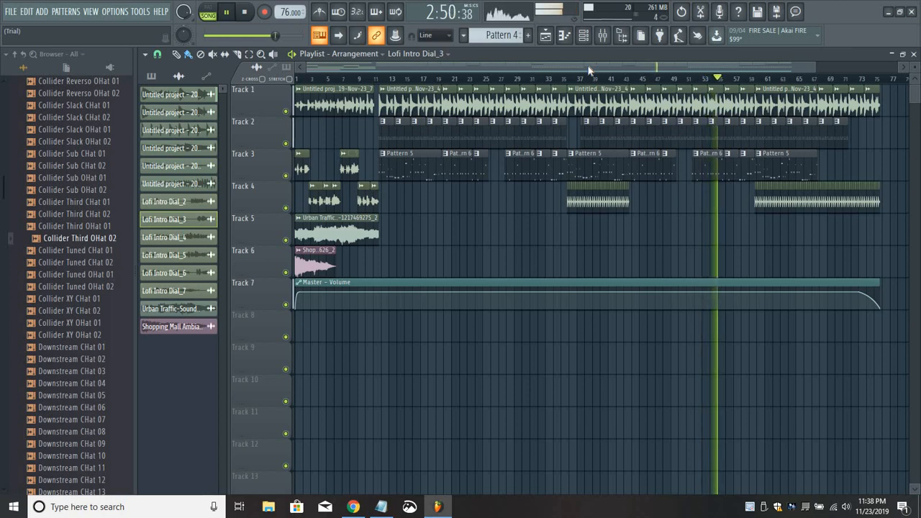
click(603, 36)
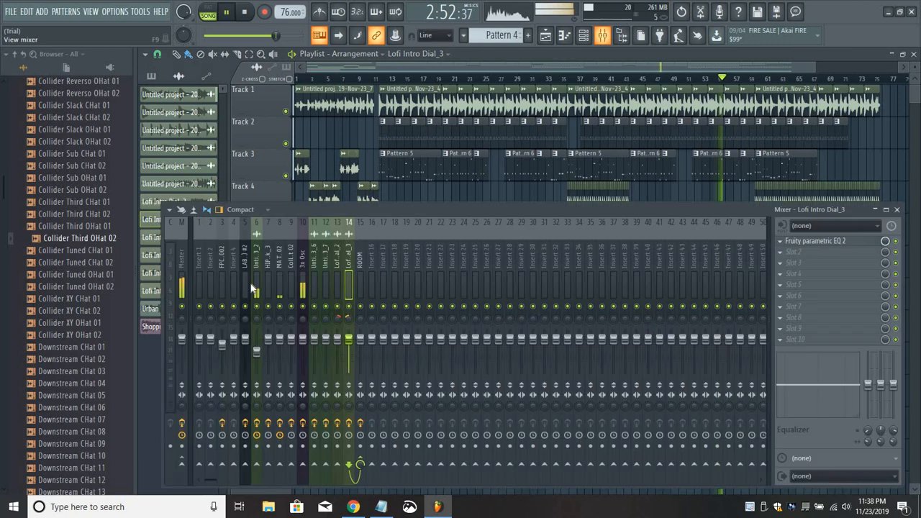
click(189, 312)
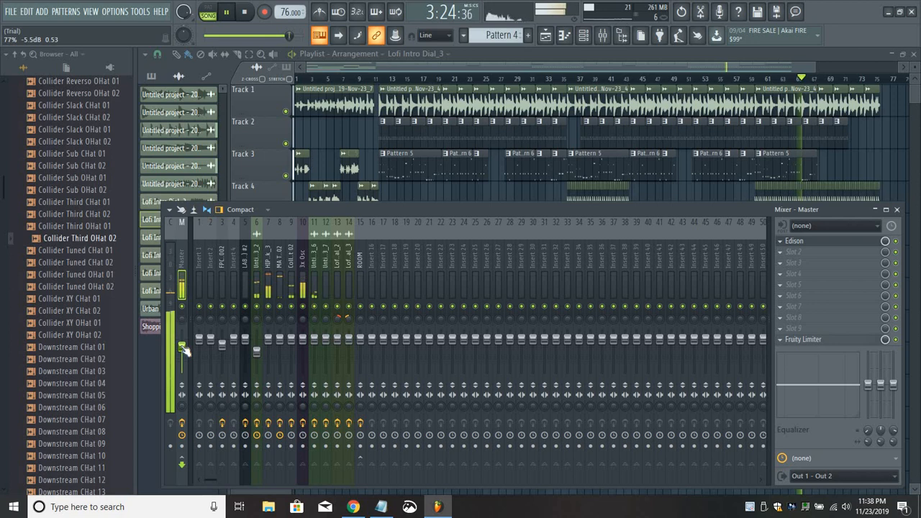
drag(184, 349, 184, 340)
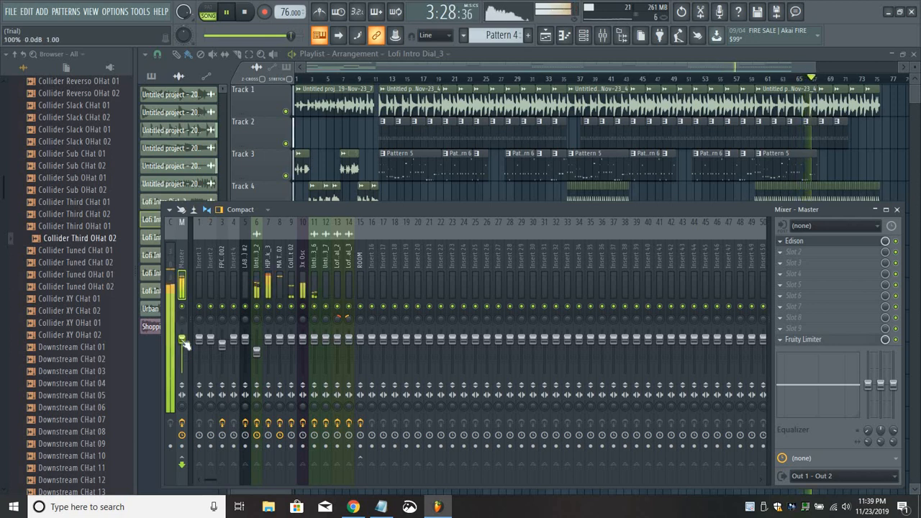
Close the playlist, mixer, Edison, Fruity parametric EQ 2 and 3x Osc piano roll, and briefly show and hide the channel rack.
click(526, 68)
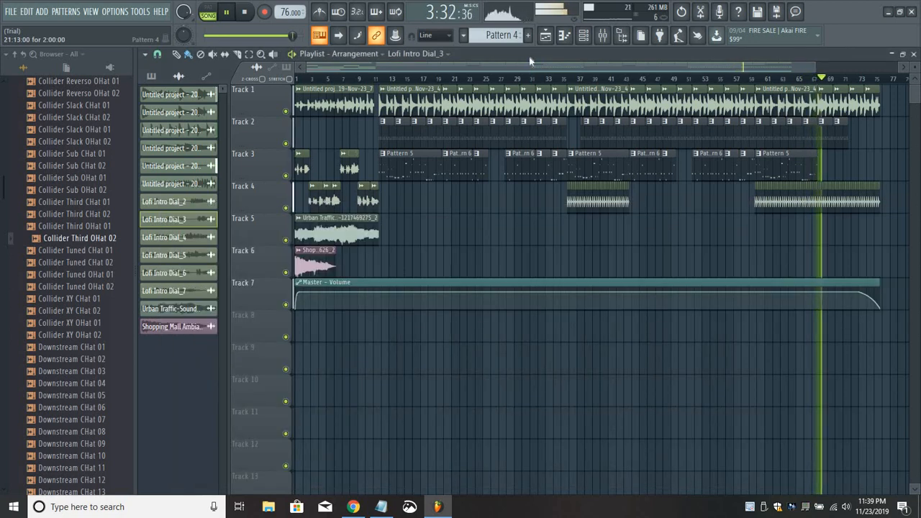
click(908, 62)
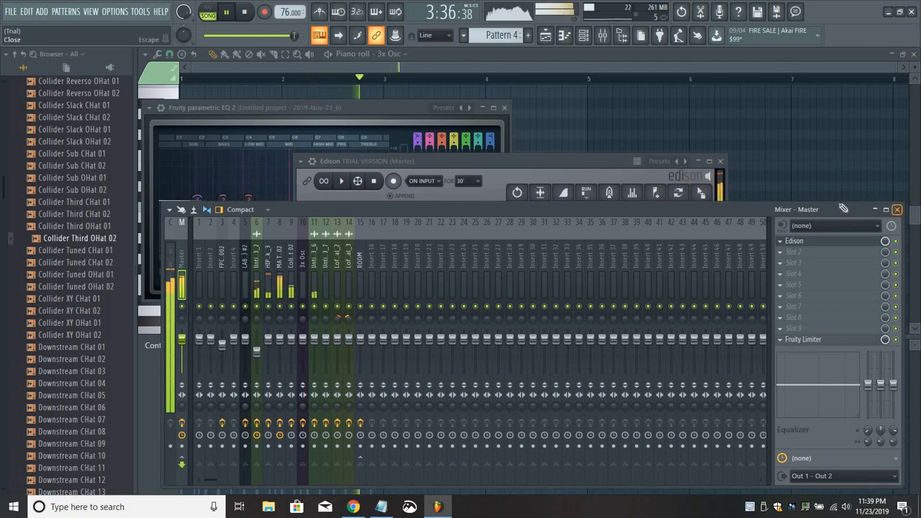
click(897, 209)
click(720, 161)
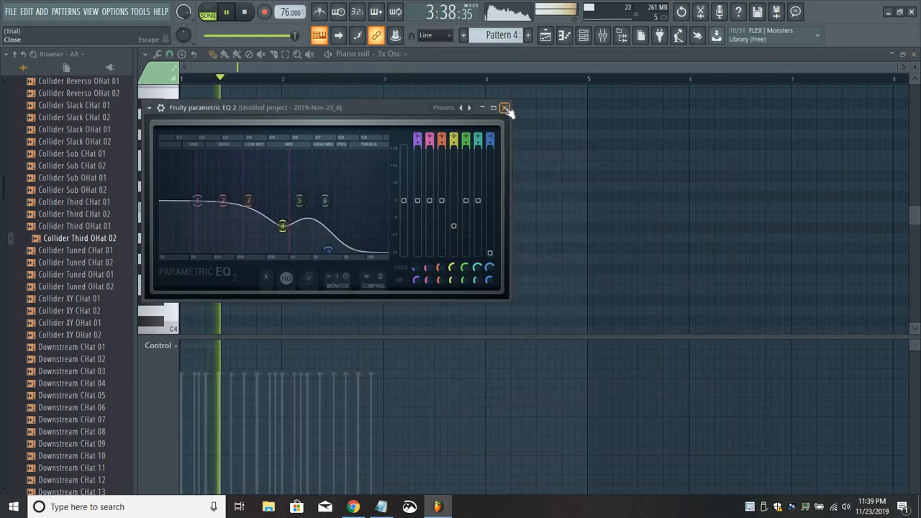
click(504, 108)
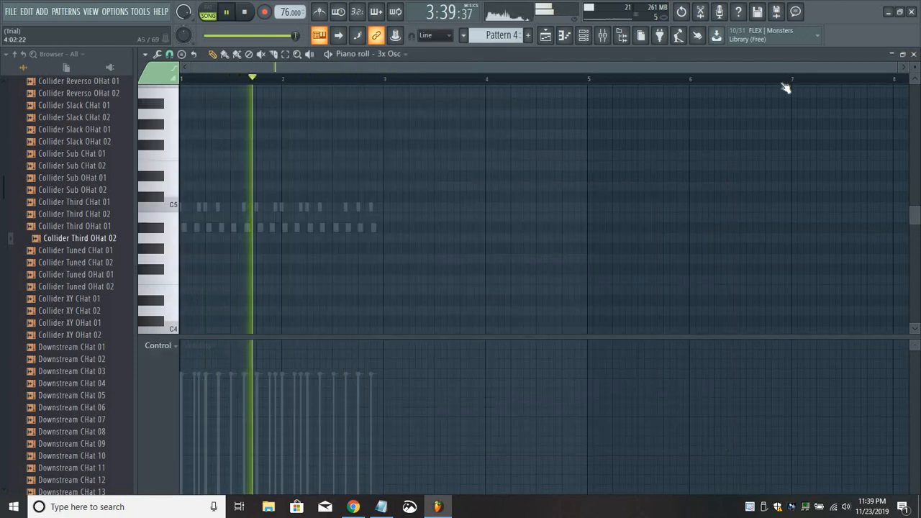
click(912, 55)
click(584, 38)
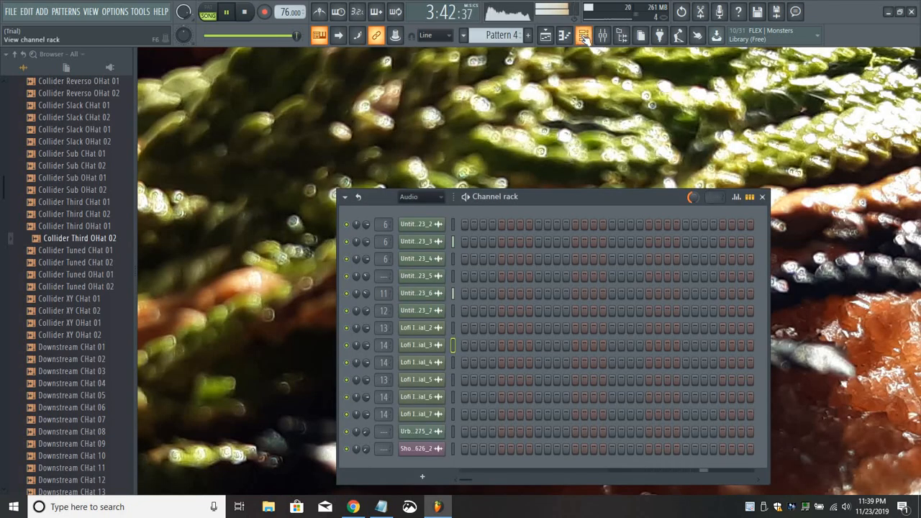
click(586, 39)
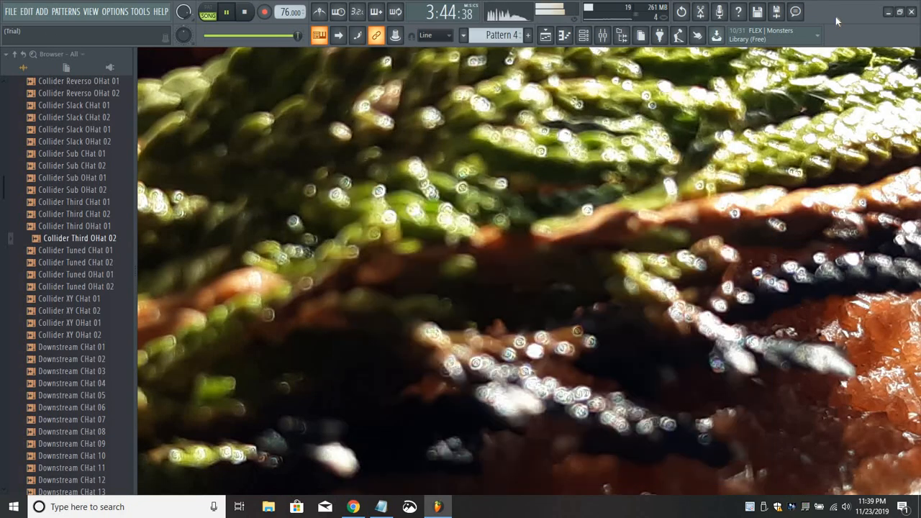